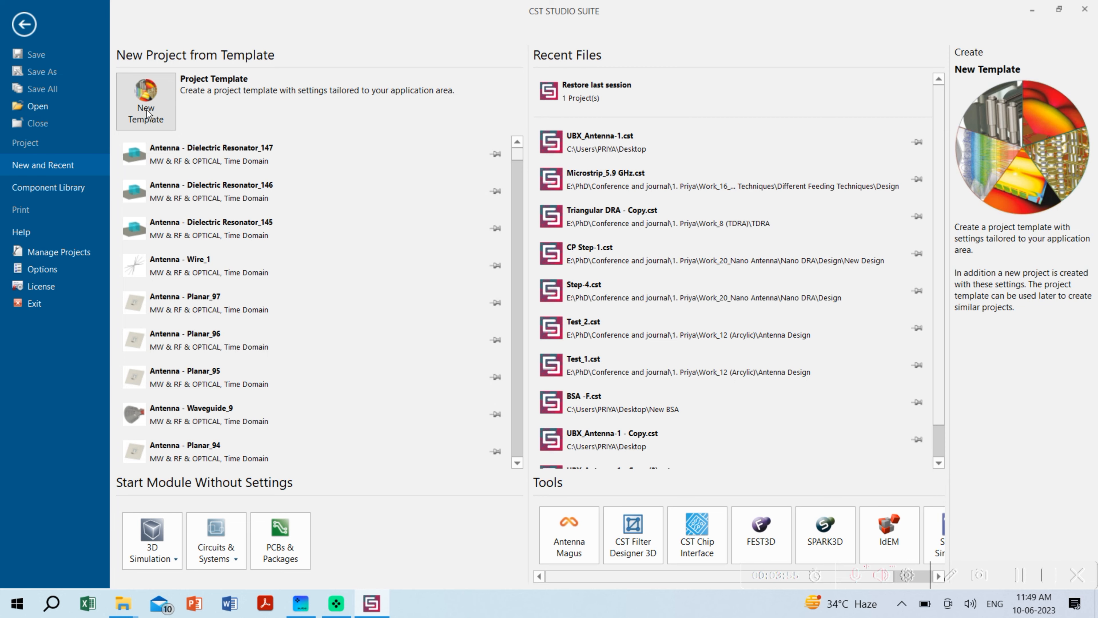
- Start a new project template for MW & RF & Optical antennas using the Dielectric Resonator workflow
left_click(148, 113)
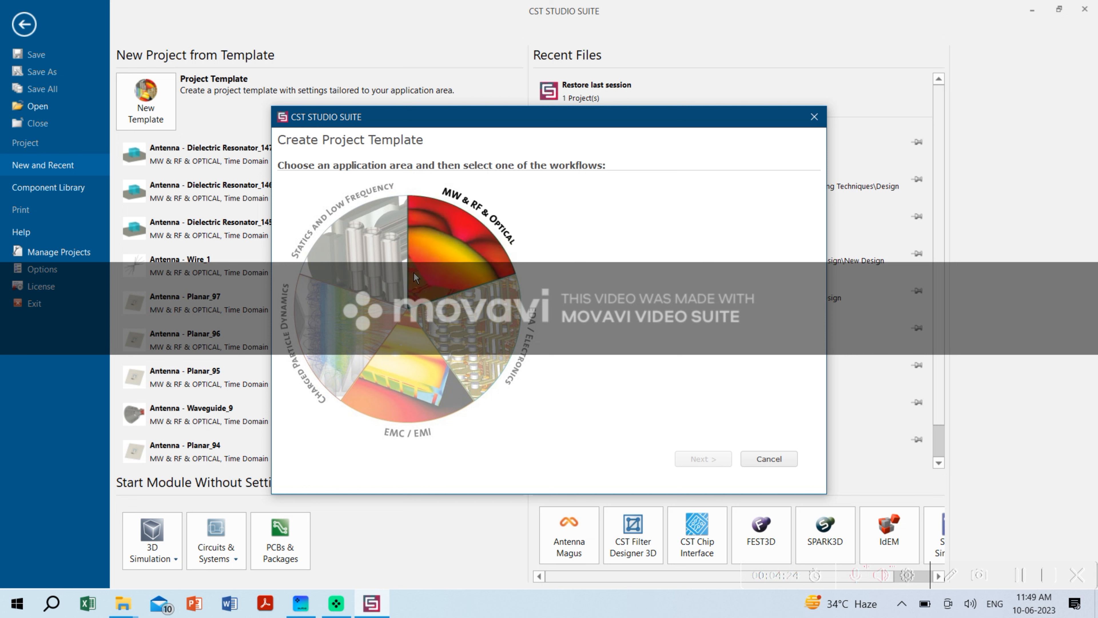
left_click(454, 240)
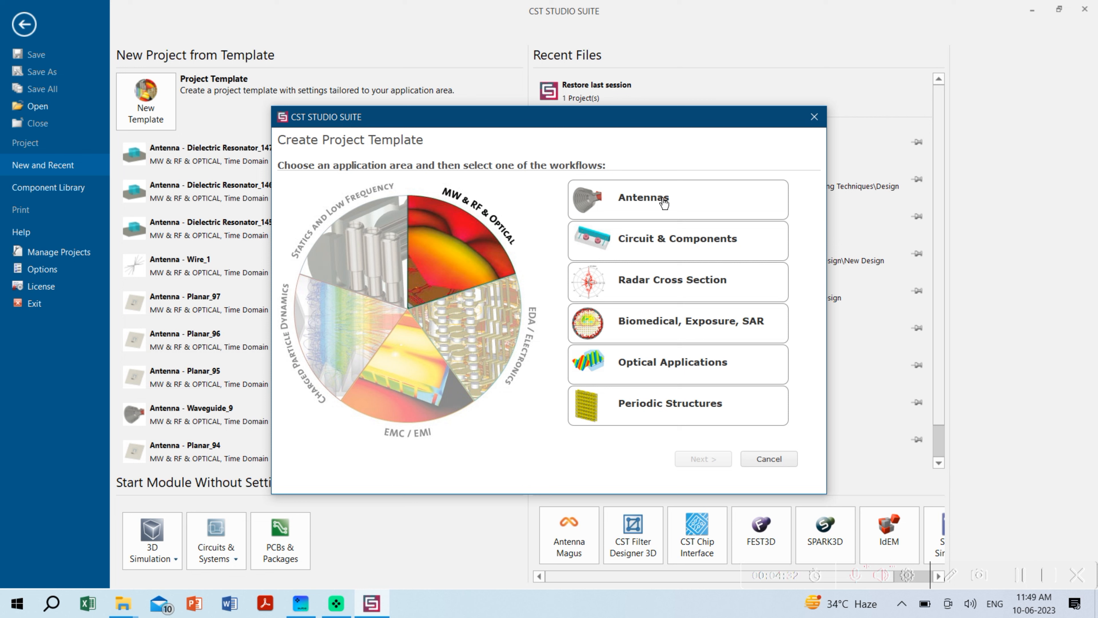
left_click(664, 202)
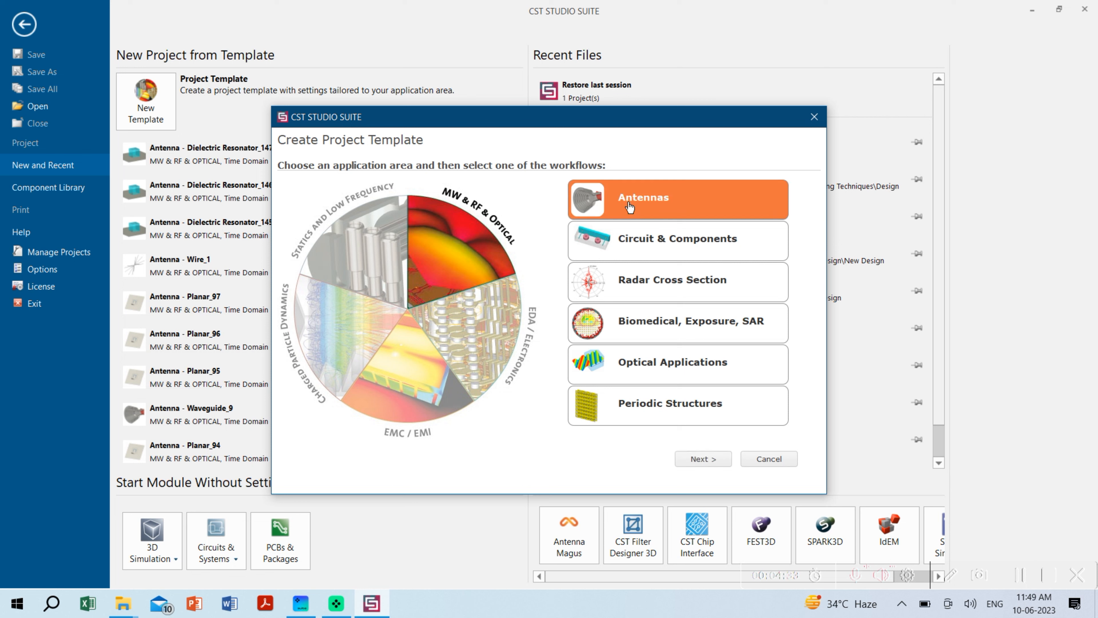
left_click(694, 460)
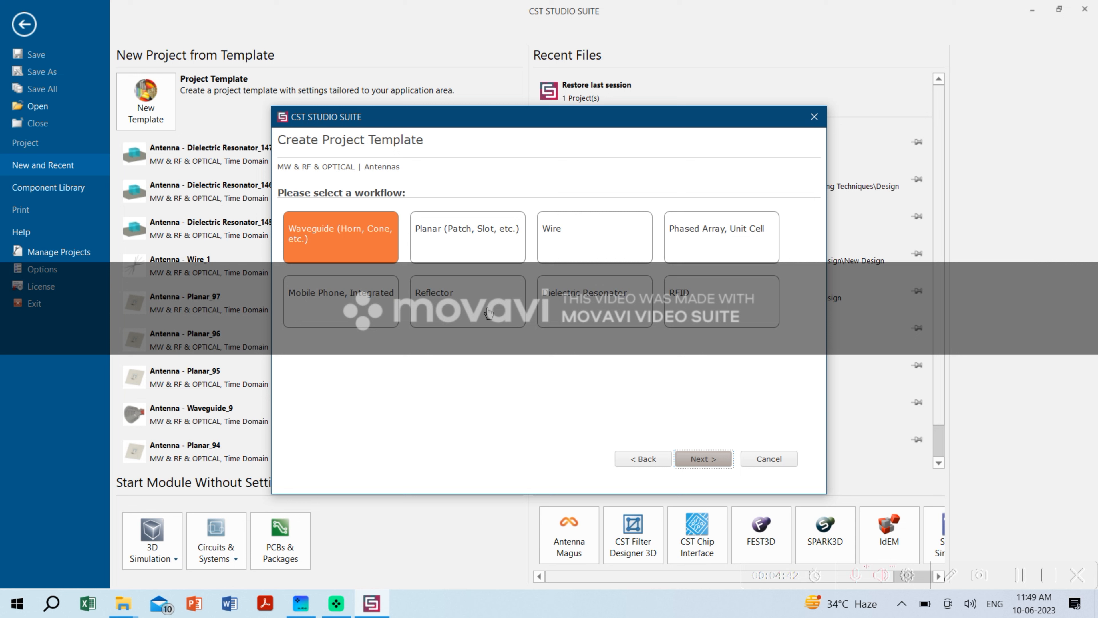
left_click(597, 301)
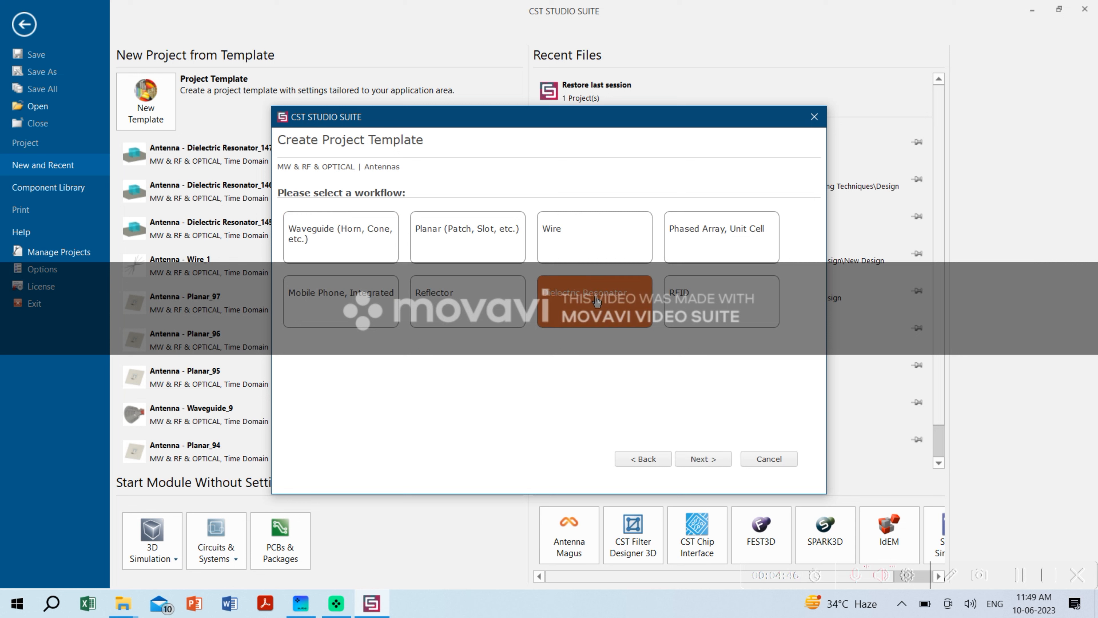
left_click(712, 460)
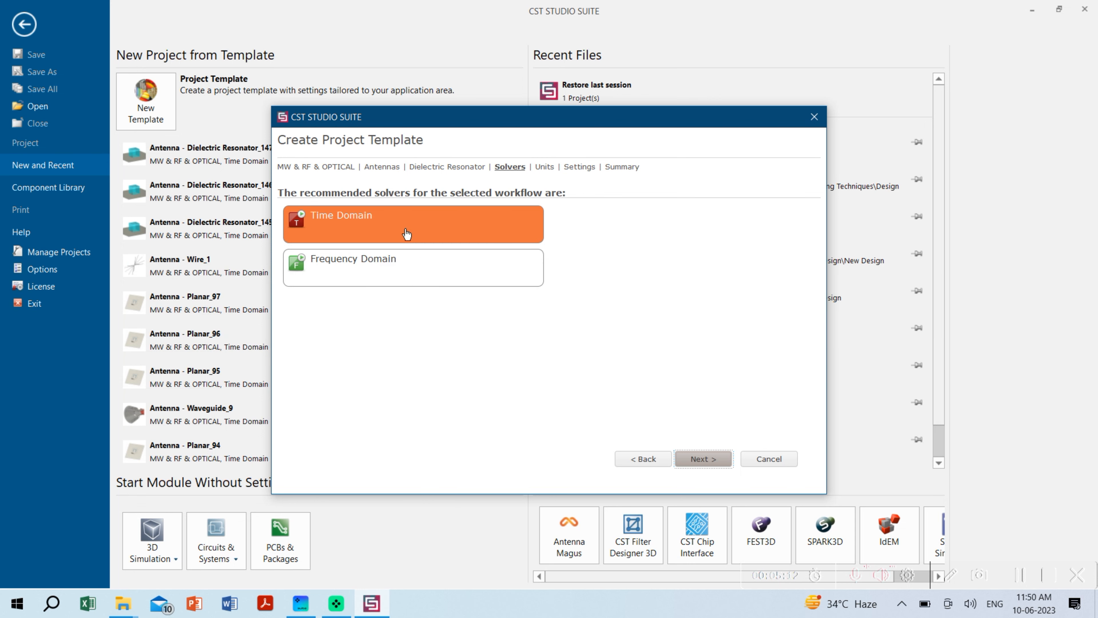
- Choose the Time Domain solver and accept mm, GHz, ns and Kelvin as the template's units
left_click(699, 467)
left_click(700, 466)
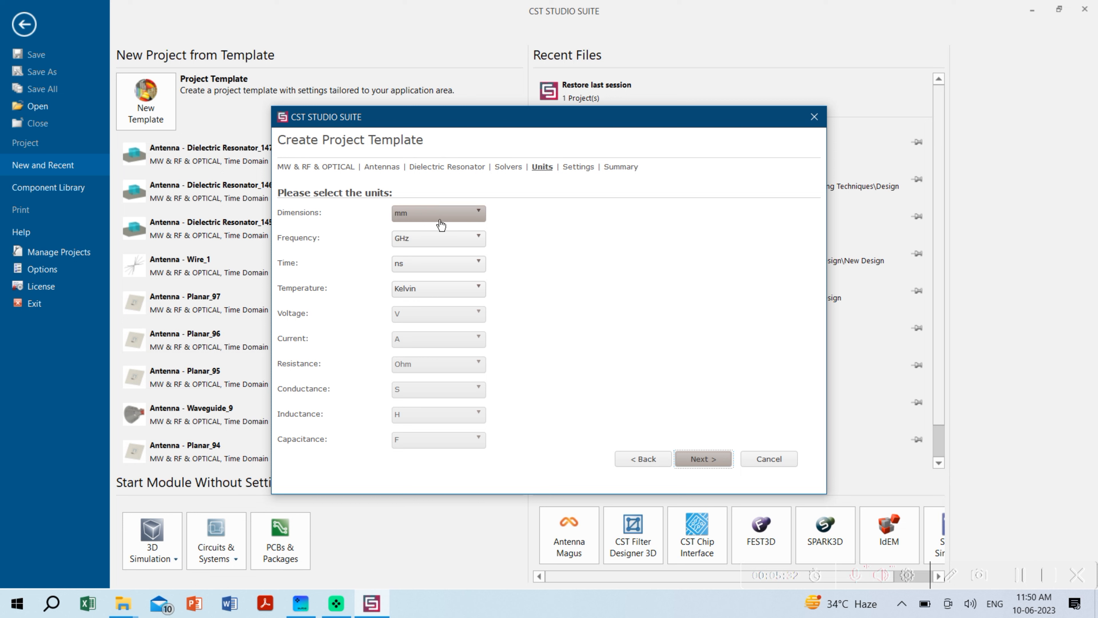
left_click(703, 459)
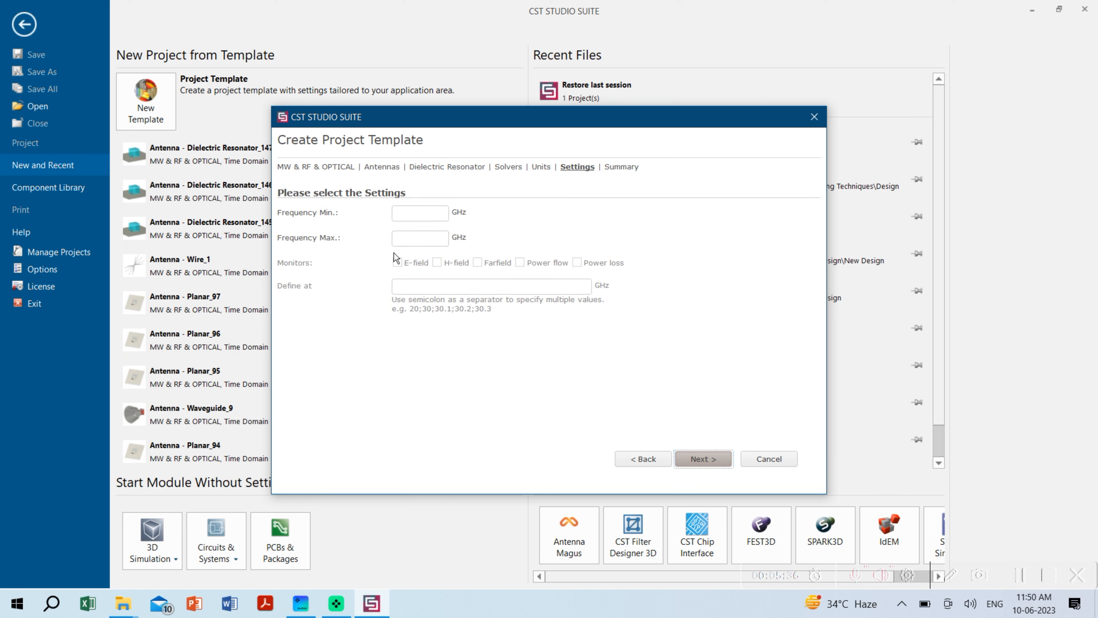
- Set the template's frequency range to a minimum of 4.9 GHz and a maximum of 6.9 GHz
left_click(427, 214)
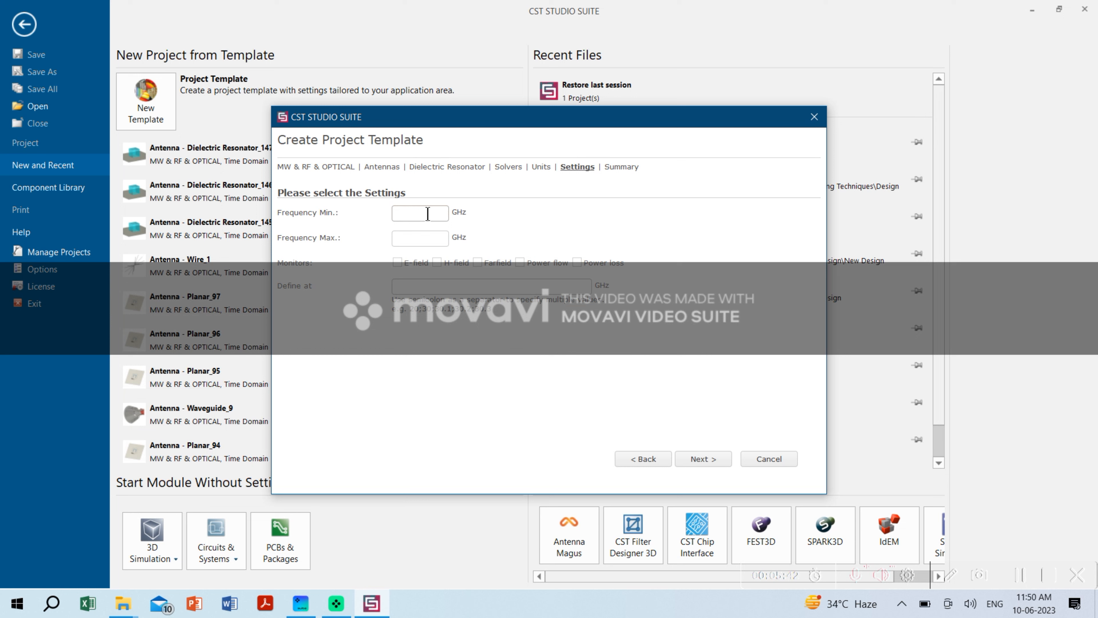
type("4.9")
left_click(417, 239)
type("6.9")
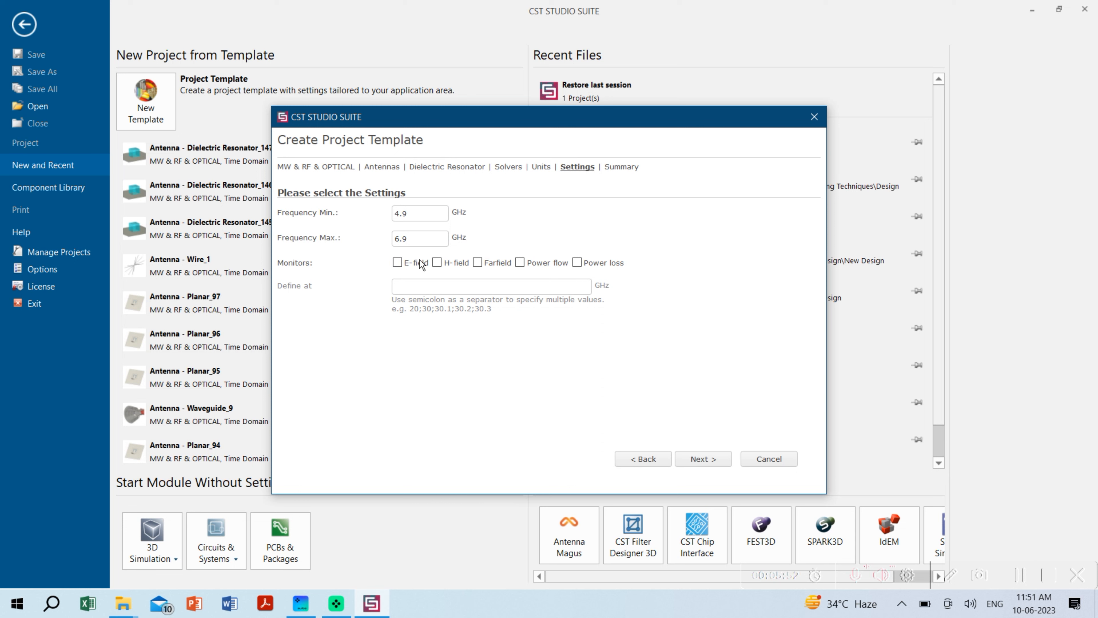
- Enable E-field, H-field and Farfield monitors at 4.9, 5.9 and 6.9 GHz and finish creating the project template
left_click(397, 263)
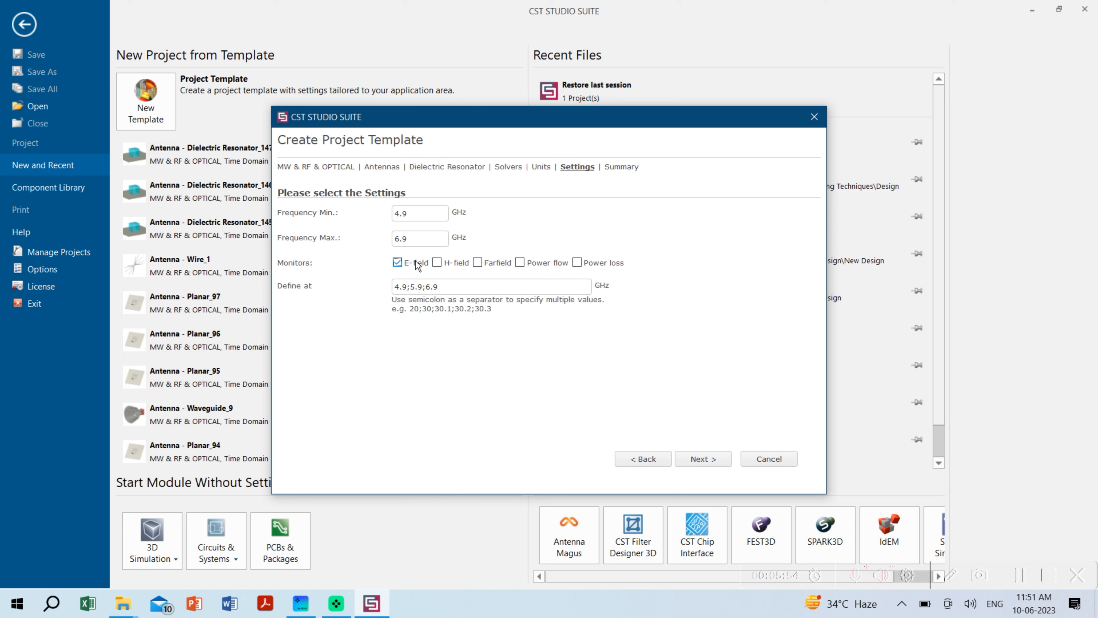
left_click(436, 263)
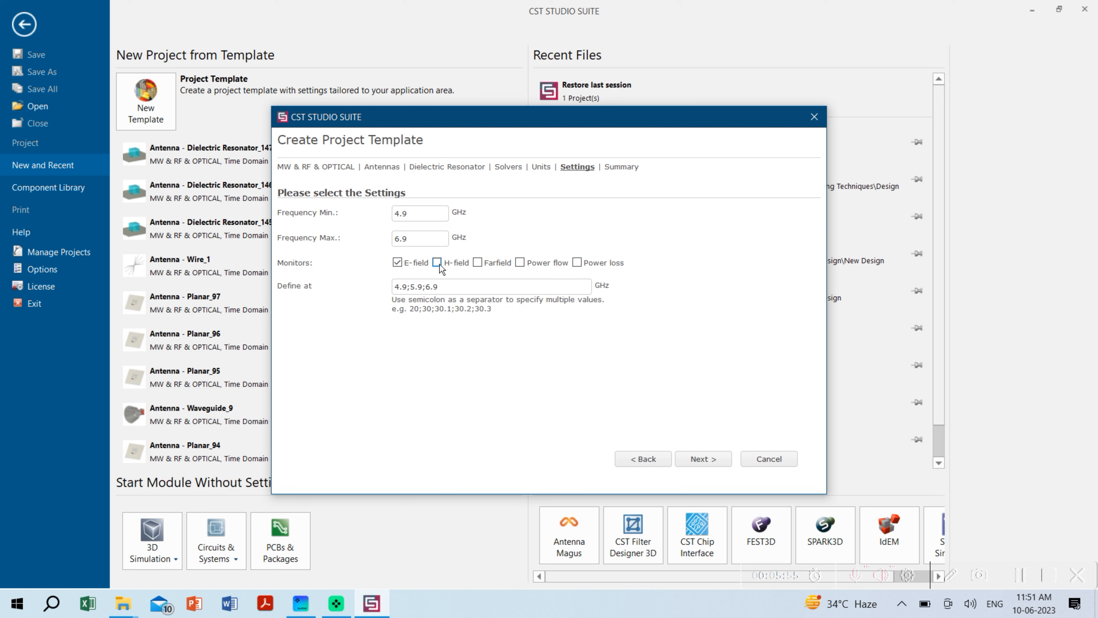
left_click(478, 263)
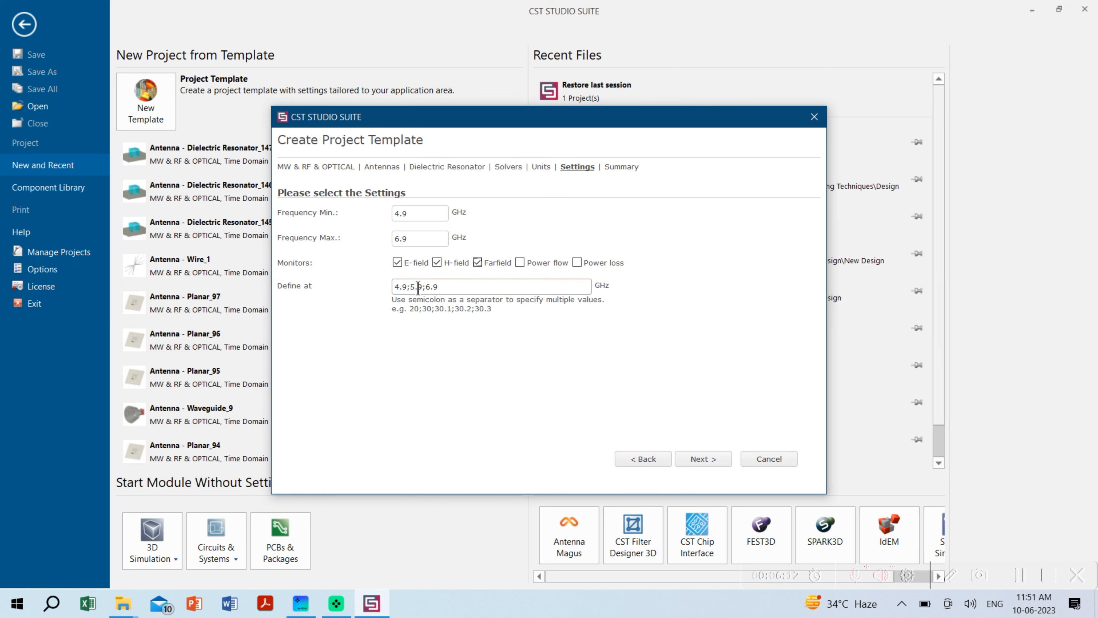
left_click(704, 458)
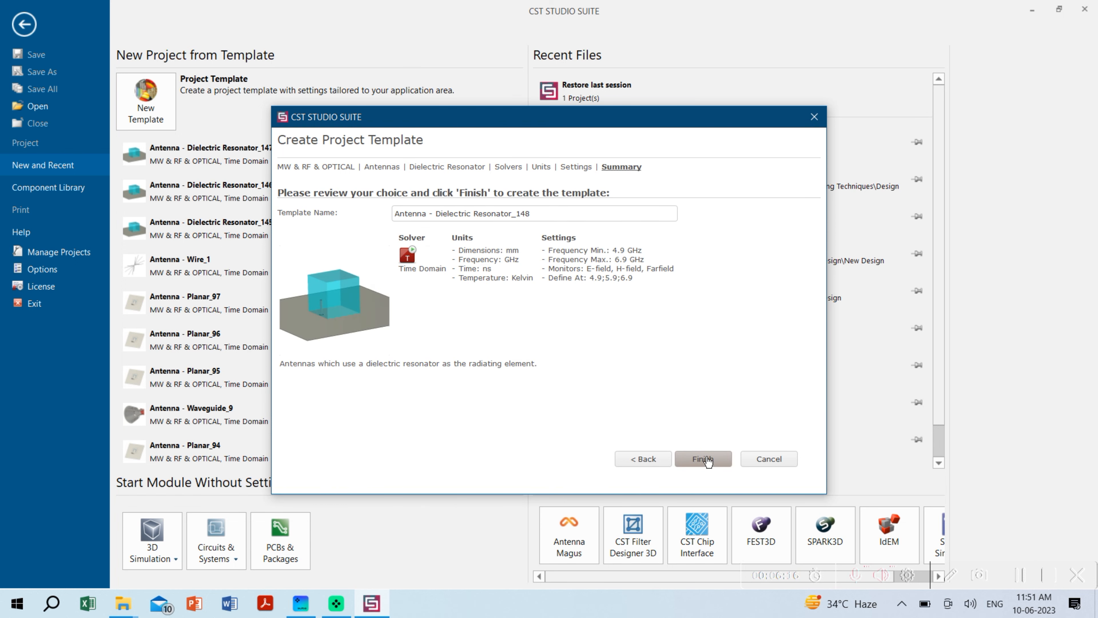
left_click(703, 459)
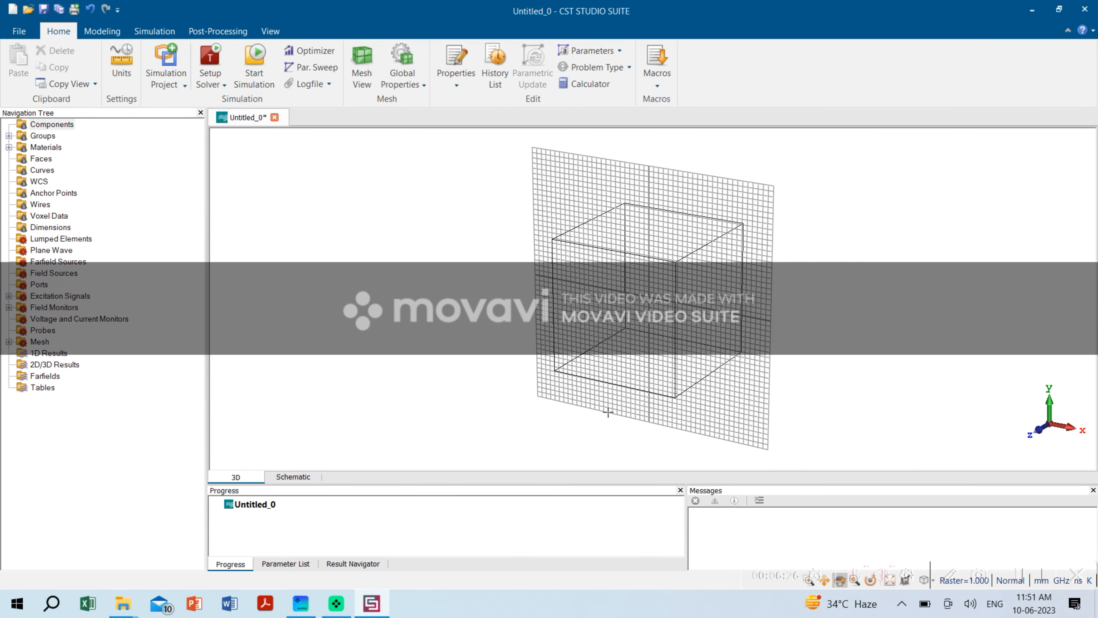
- Activate the local working coordinate system in the new project
left_click_drag(610, 390, 747, 209)
left_click_drag(683, 345, 537, 287)
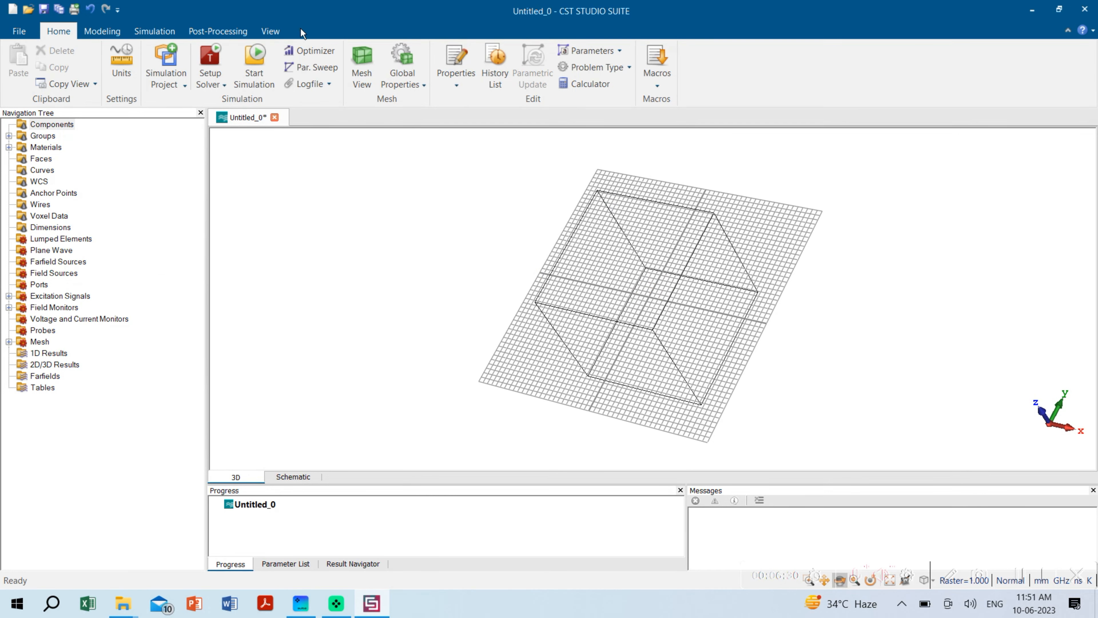
left_click(271, 32)
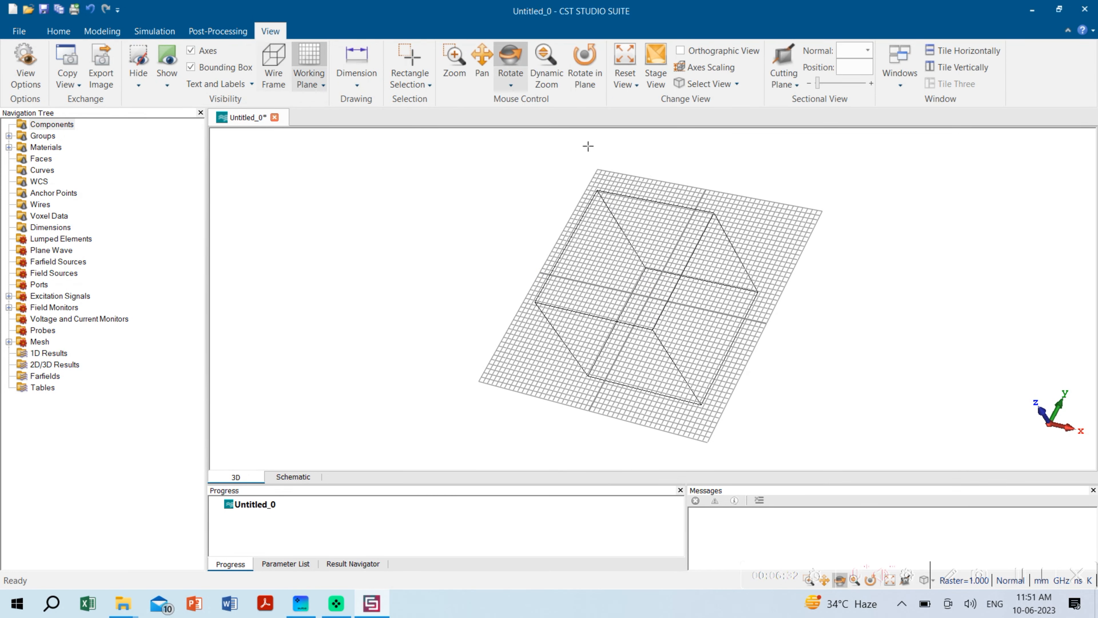
mouse_move(663, 313)
left_mouse_down()
mouse_move(813, 206)
mouse_move(776, 191)
left_mouse_up()
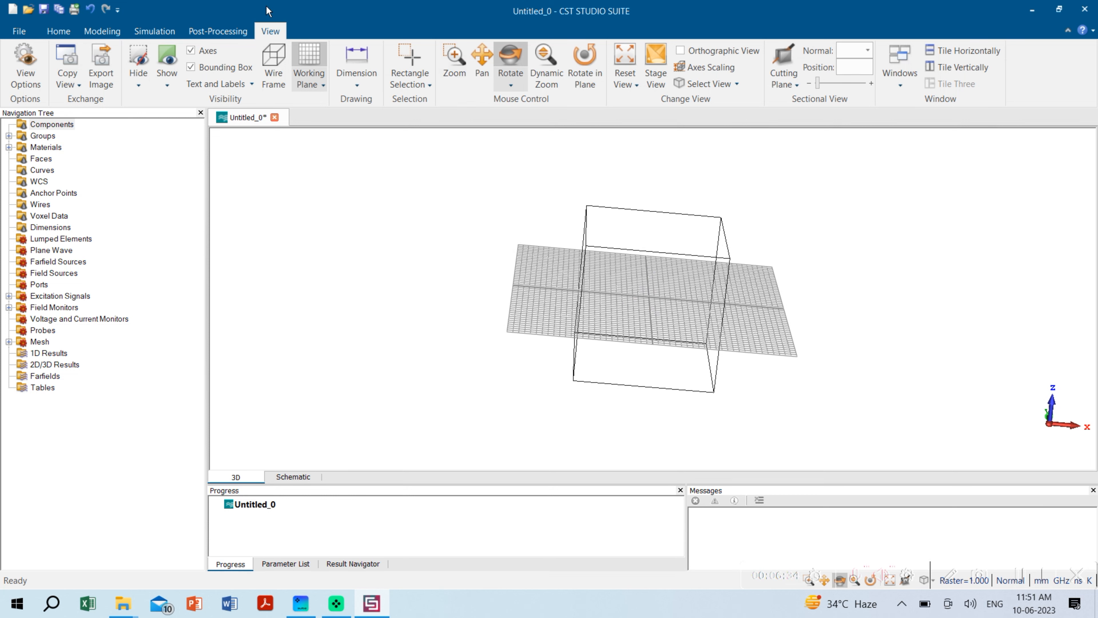
left_click(65, 33)
left_click(120, 35)
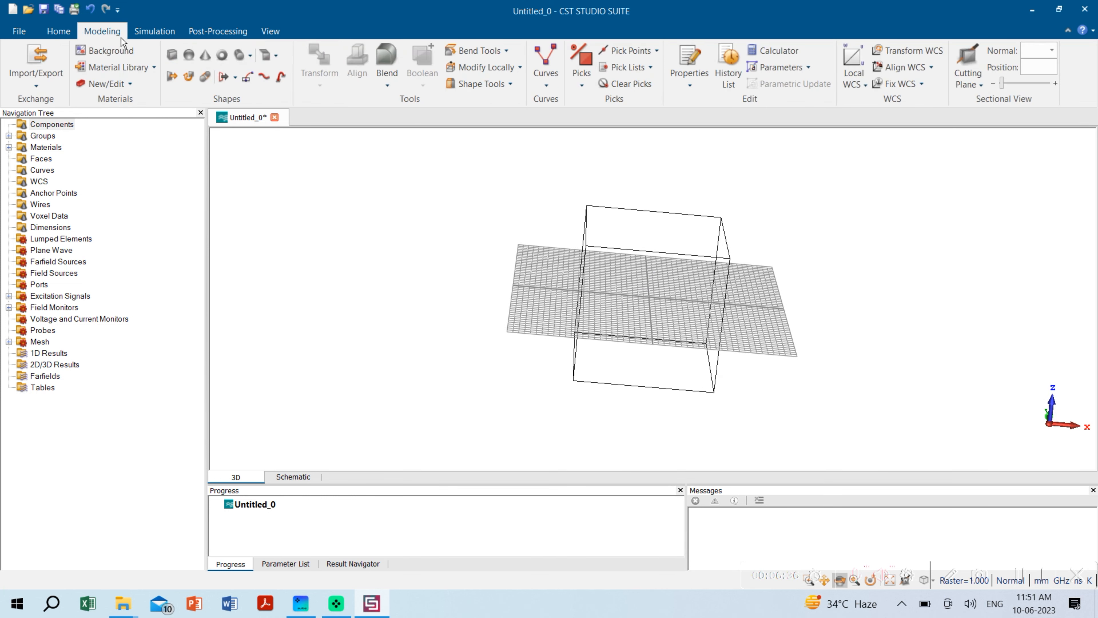
left_click(851, 59)
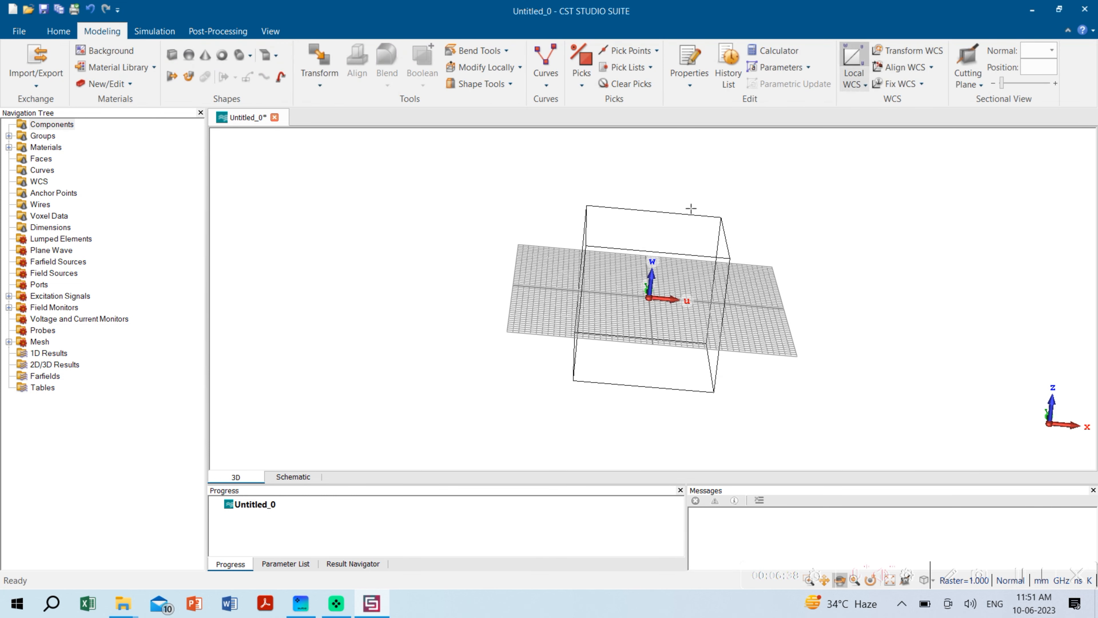
- Hide the working plane grid in the 3D view
left_click_drag(655, 302, 658, 345)
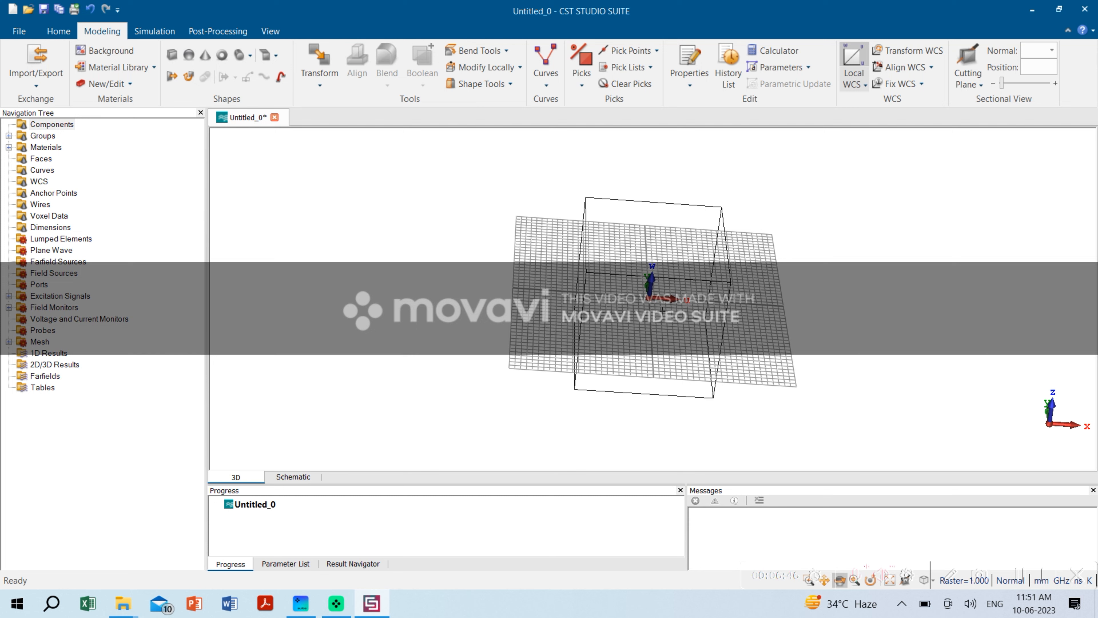
left_click_drag(661, 309, 661, 308)
scroll(664, 288, "up", 3)
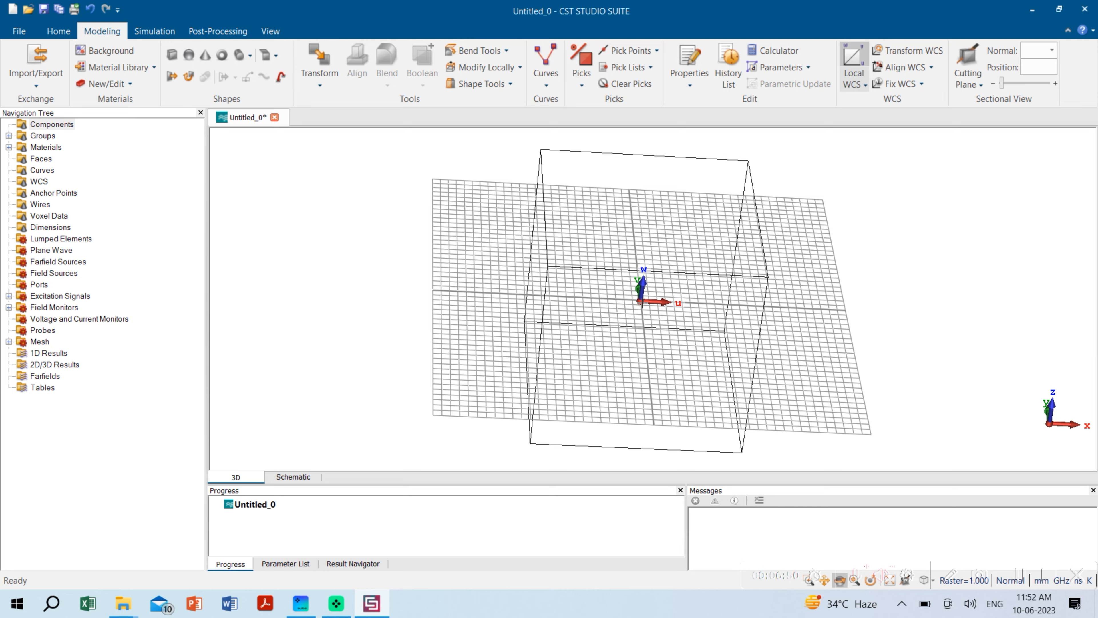
left_click_drag(643, 303, 646, 251)
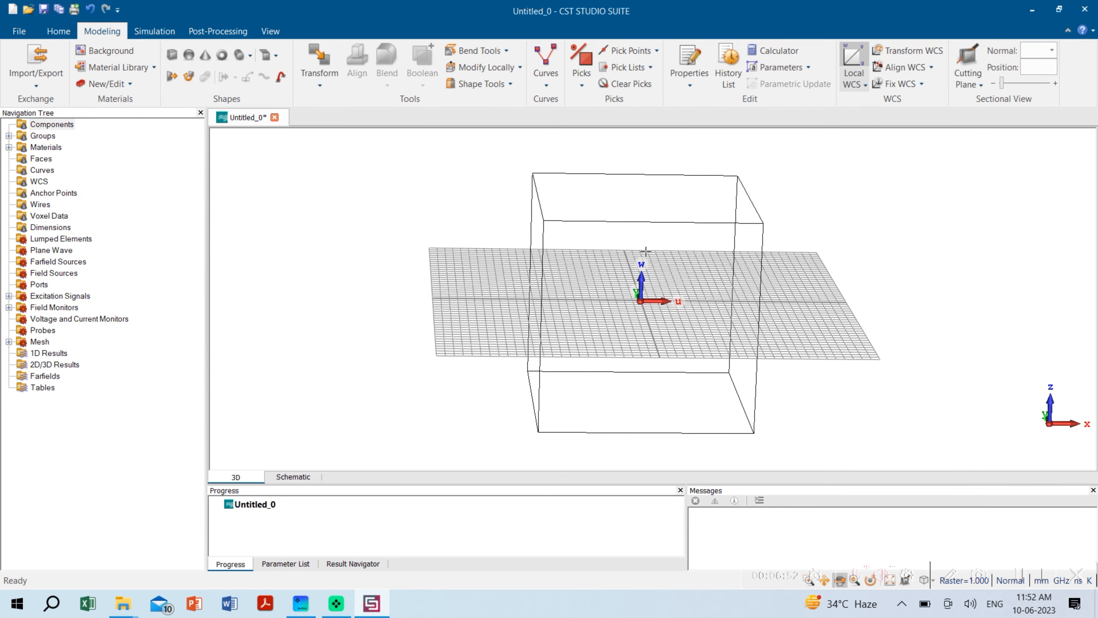
left_click_drag(630, 301, 510, 321)
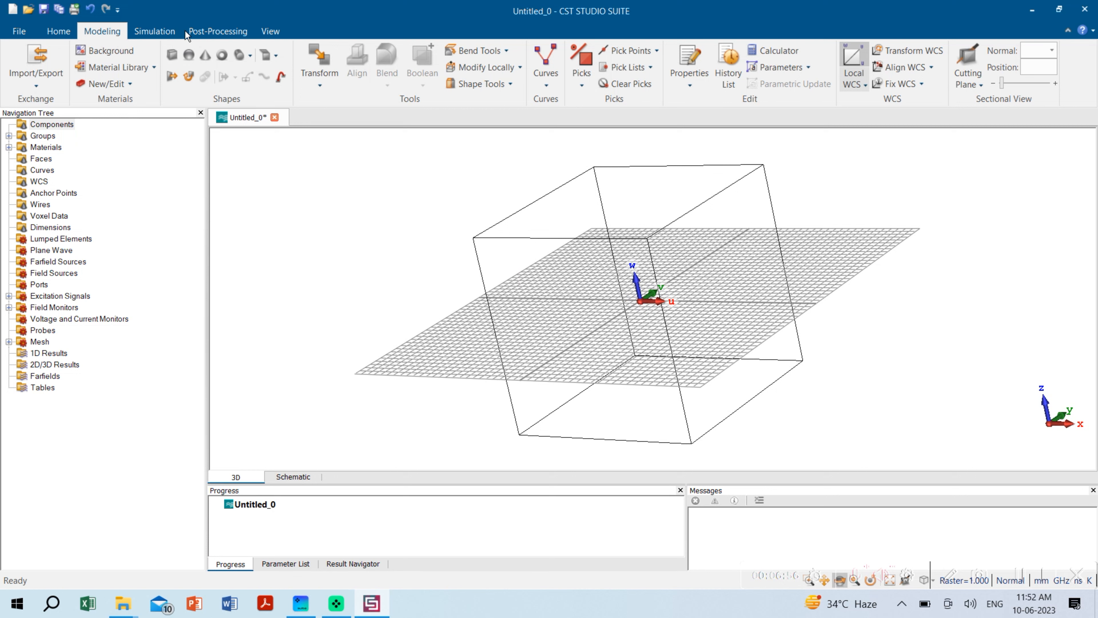
left_click(266, 27)
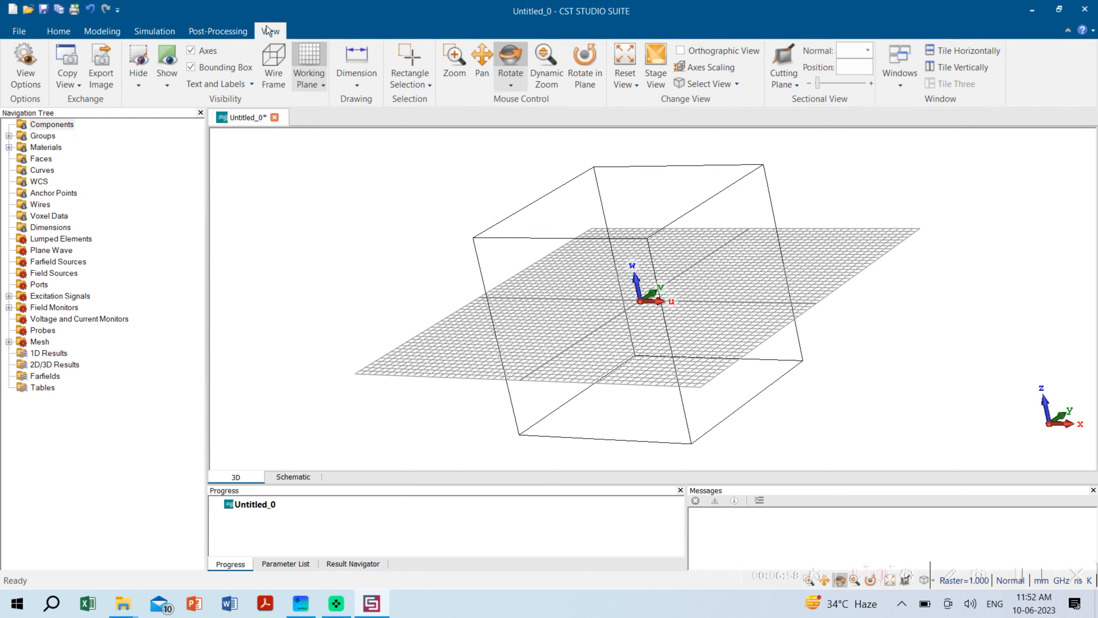
left_click(318, 56)
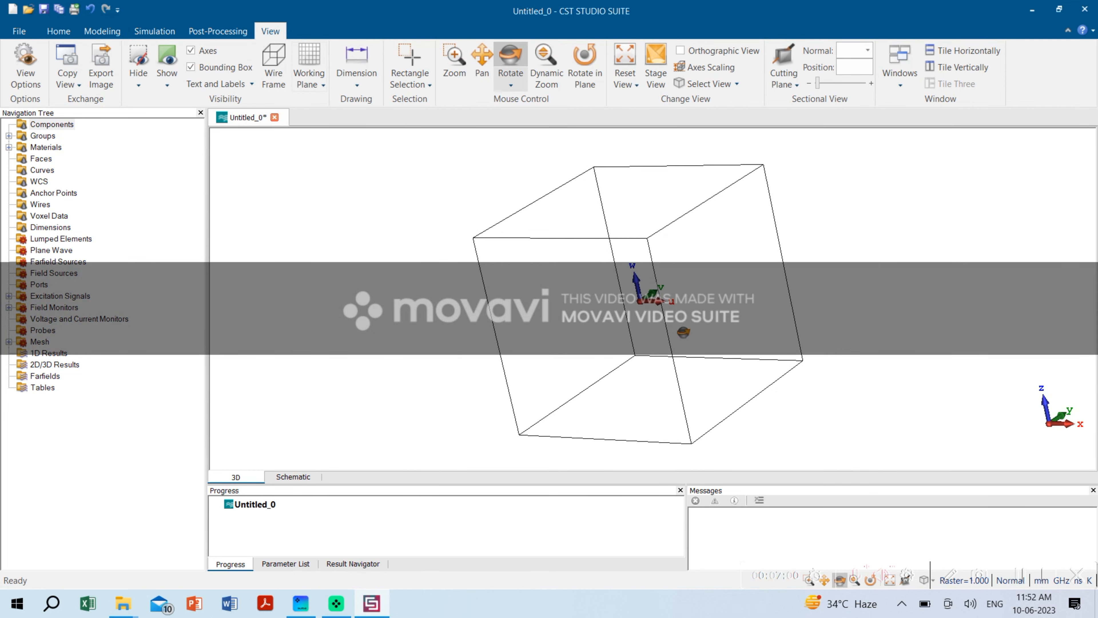
left_click_drag(684, 333, 814, 341)
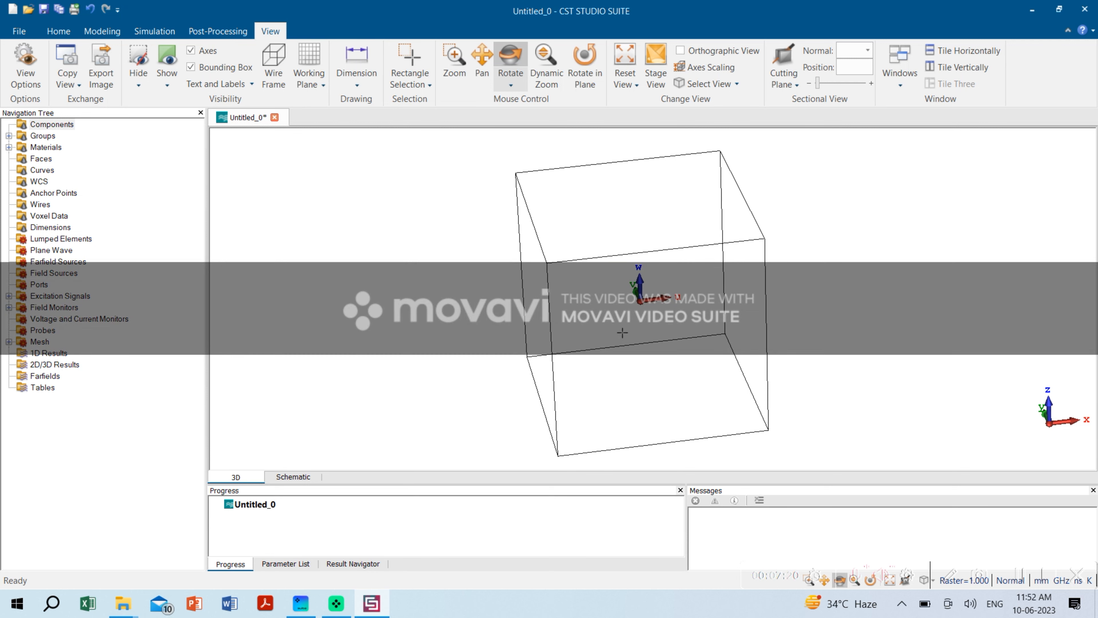
- Draw a zero-height brick about 23 by 29.5 mm around the origin and name it Ground
left_click(63, 31)
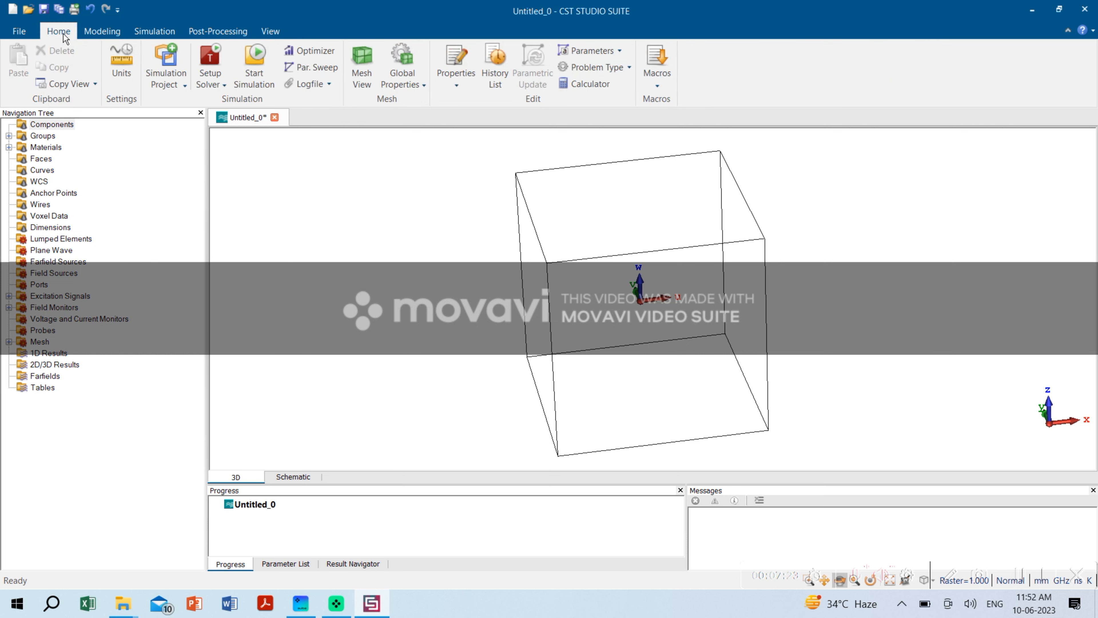
left_click(106, 32)
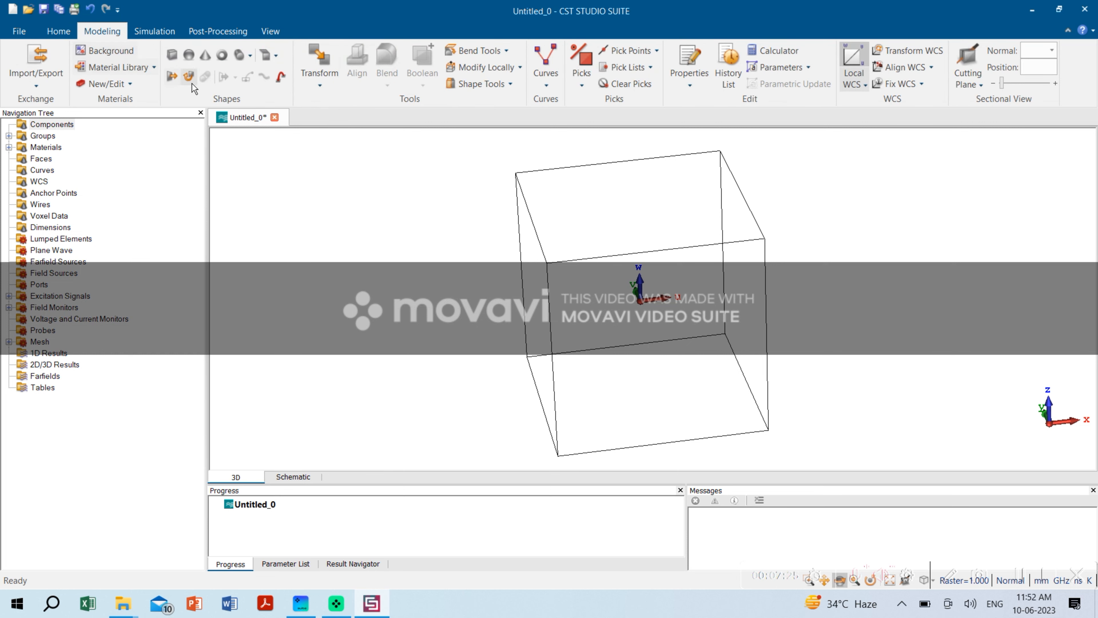
left_click(173, 55)
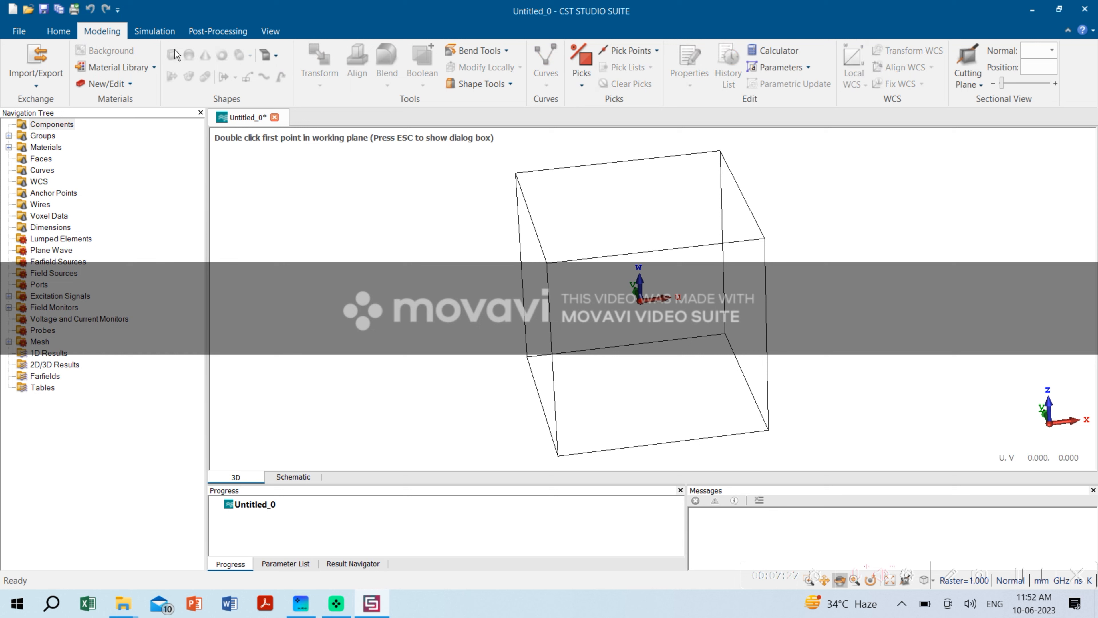
double_click(541, 265)
double_click(772, 352)
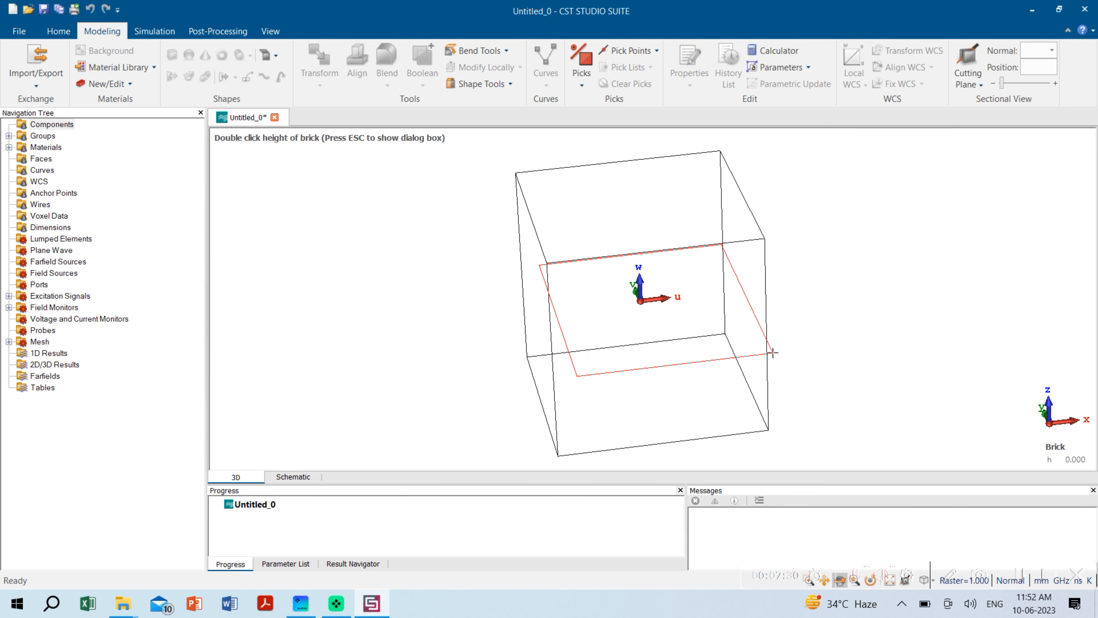
double_click(772, 352)
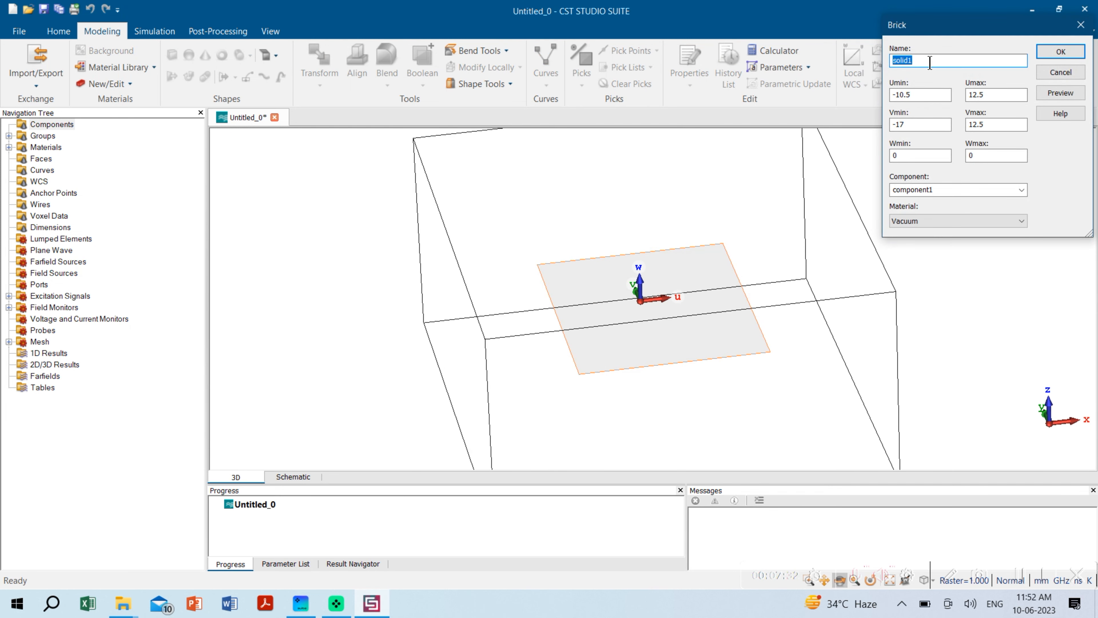
type("Ground")
key("Tab")
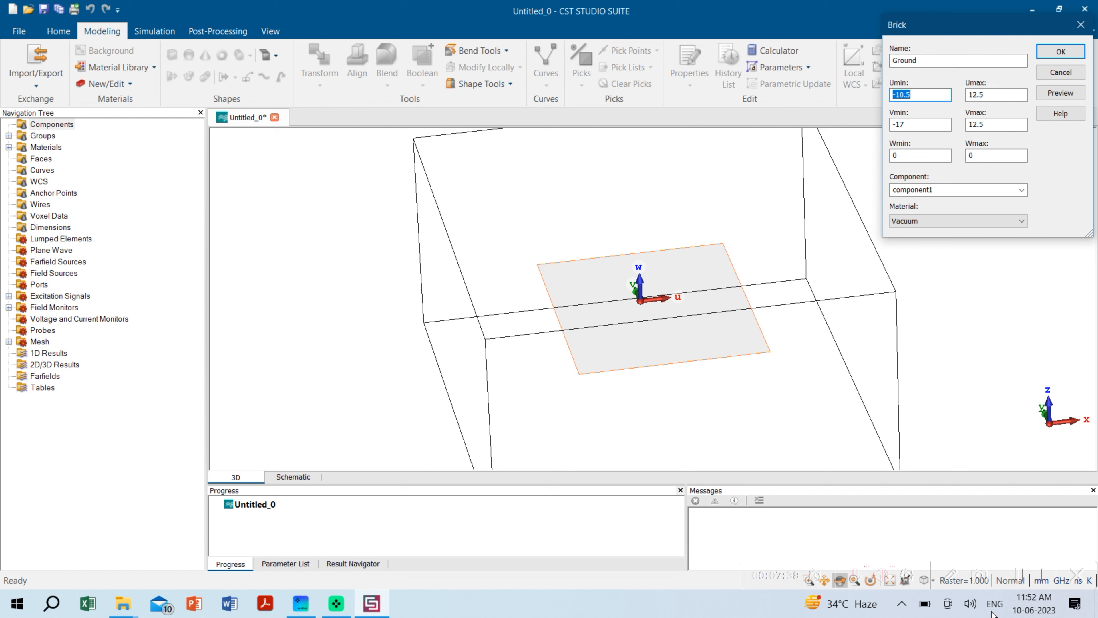
- Set the Ground brick's U and V ranges both from -25 to 25 mm
left_click(1020, 576)
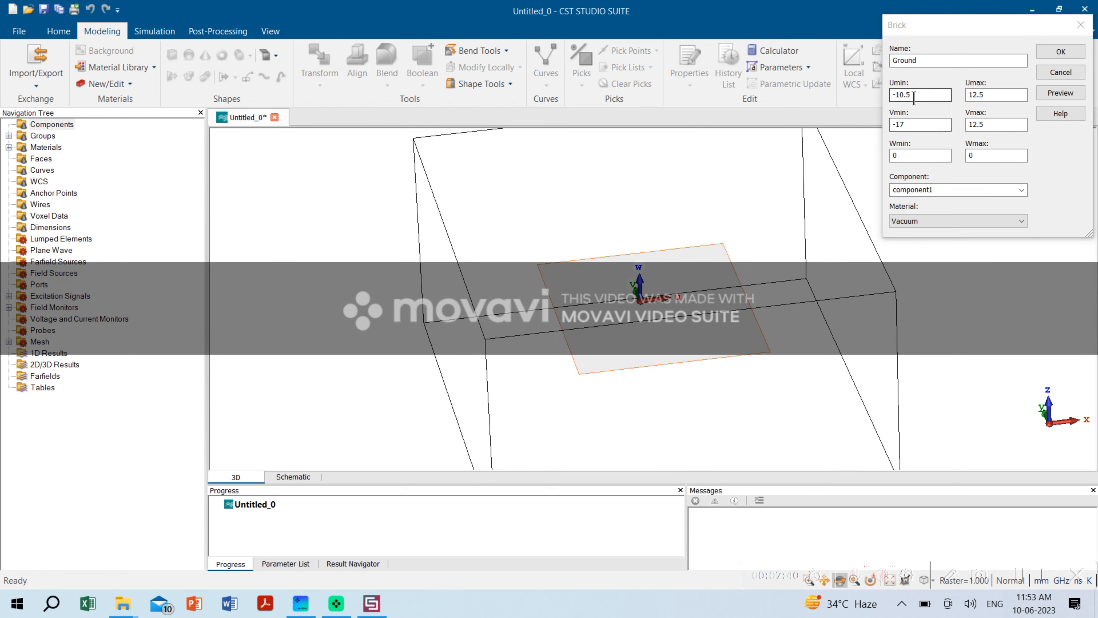
left_click_drag(914, 96, 878, 106)
type("-2")
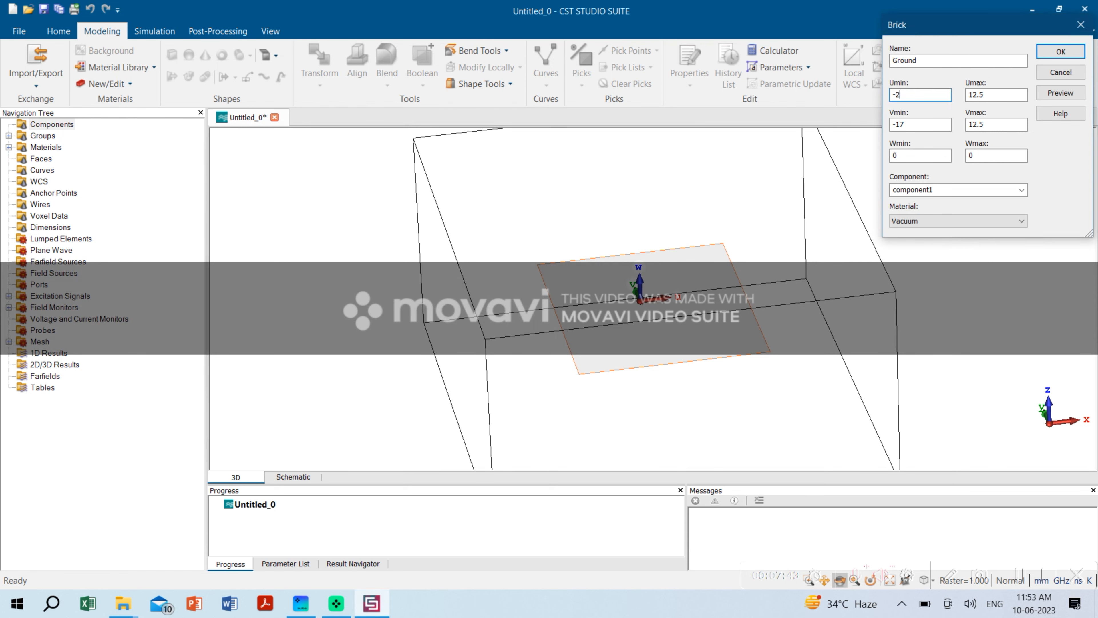
type("5")
key("Tab")
type("25")
key("Tab")
type("-25")
key("Tab")
type("2")
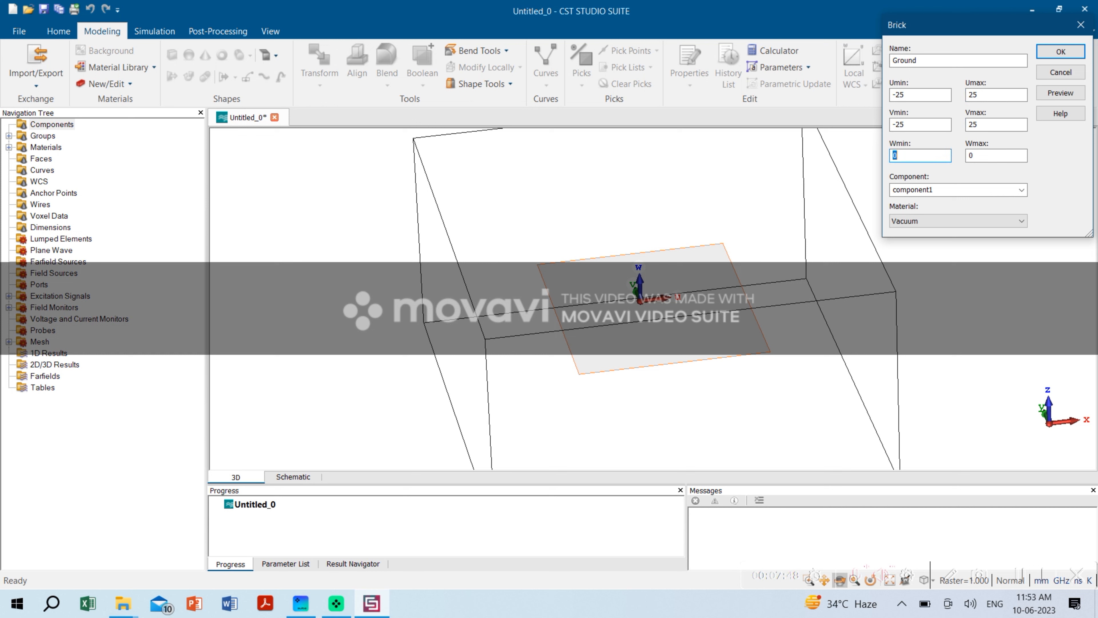
- Give the Ground brick a Wmax of 0.035 mm, assign PEC as its material, and create it
key("Tab")
type("0.0")
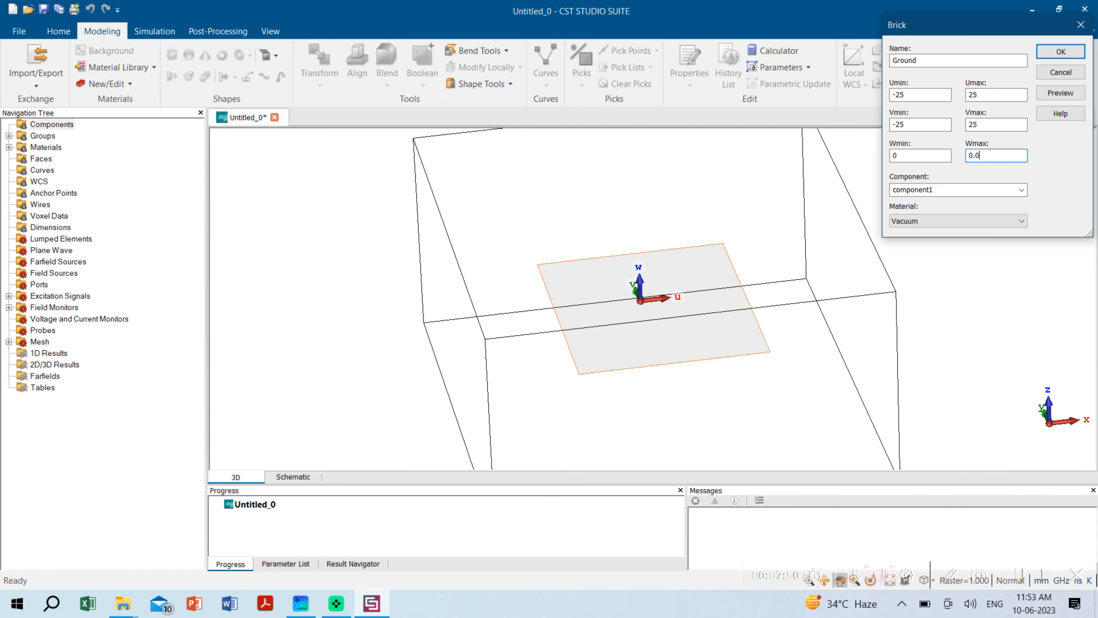
type("35")
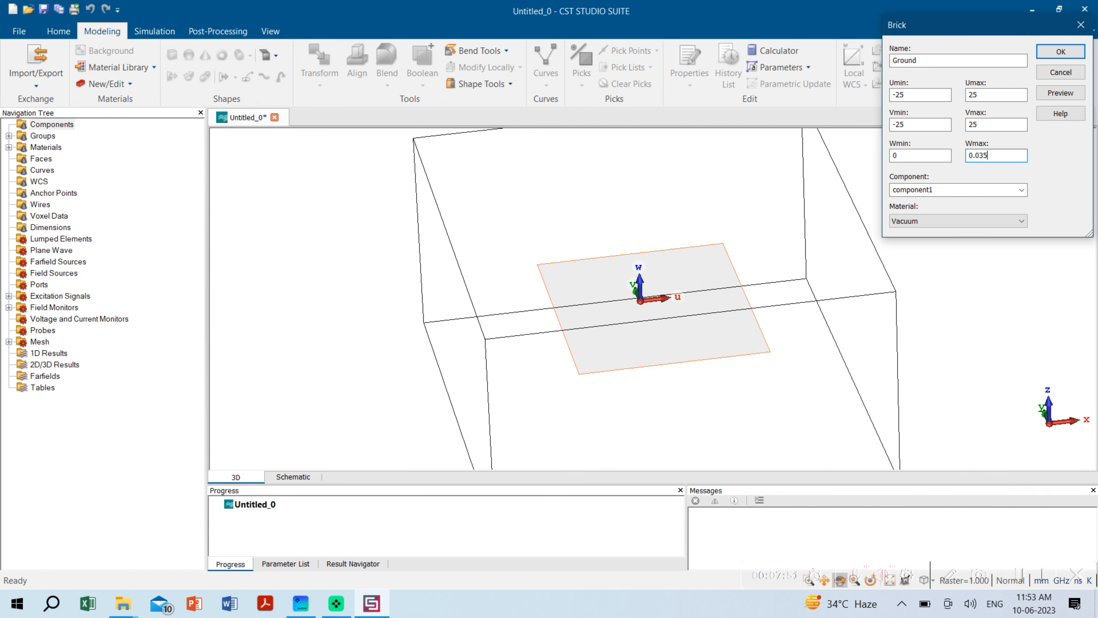
left_click(934, 225)
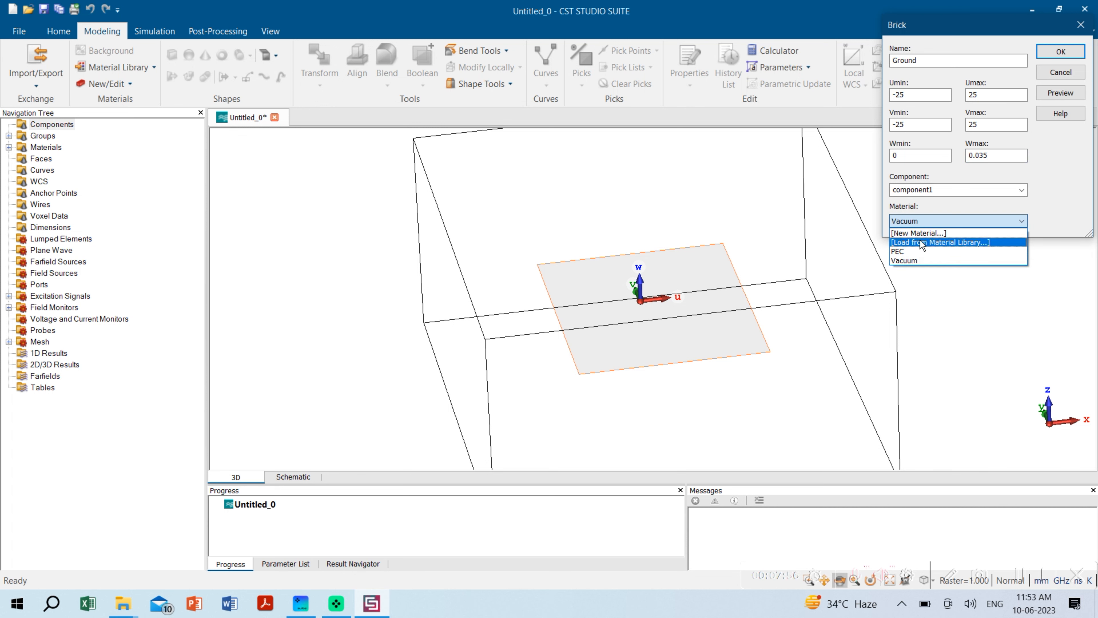
left_click(908, 251)
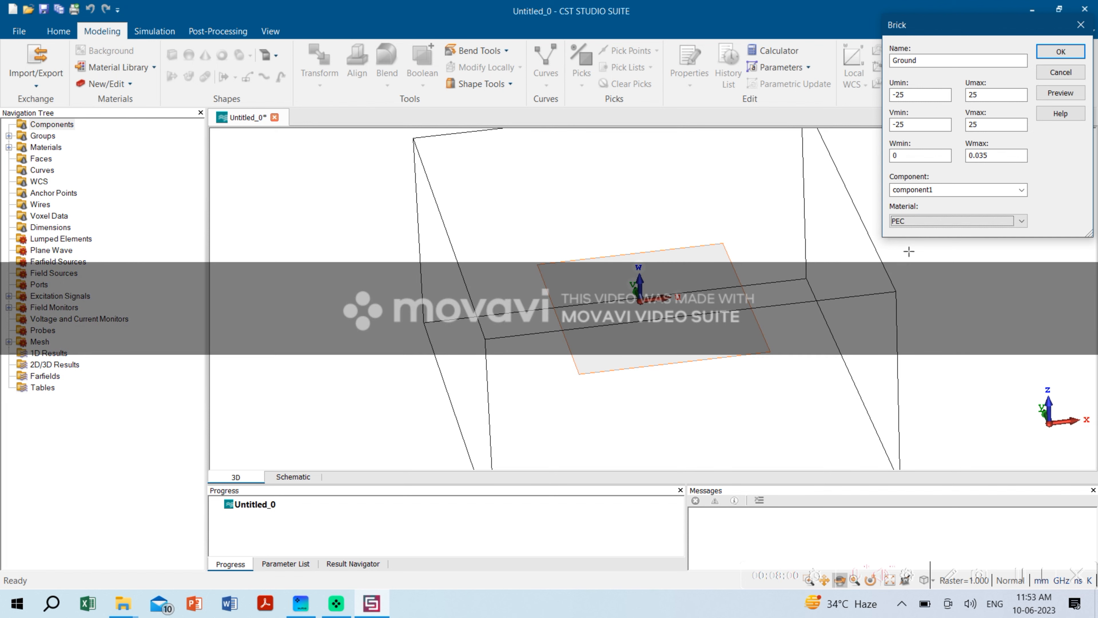
left_click(1060, 51)
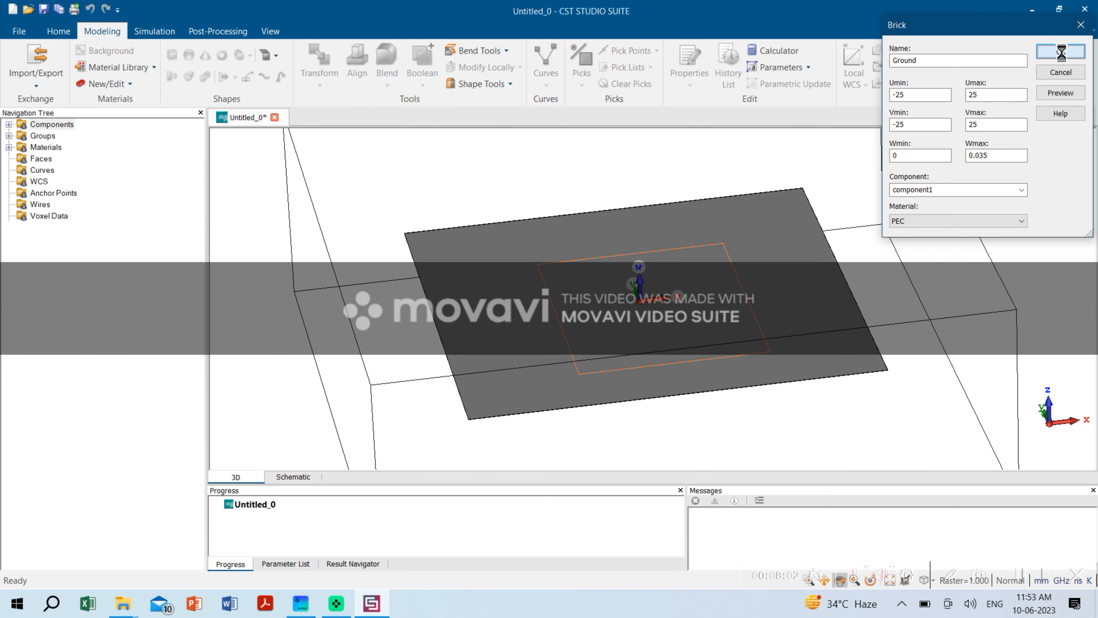
- Overwrite the material color of the Ground solid with orange
scroll(632, 284, "down", 5)
left_click_drag(632, 284, 637, 436)
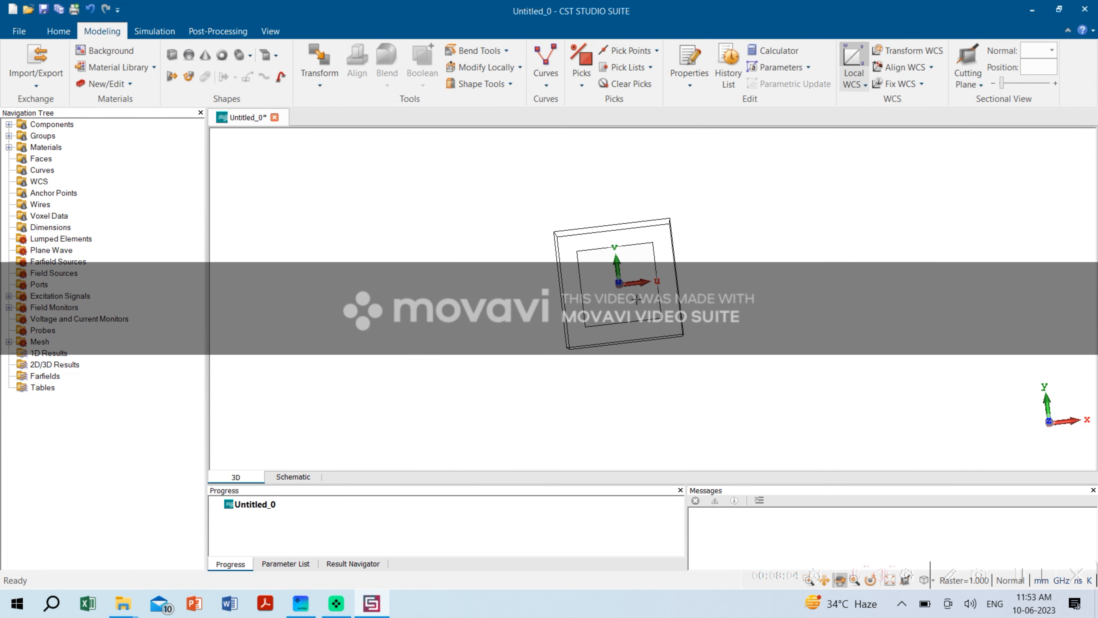
scroll(637, 299, "up", 5)
left_click_drag(637, 299, 489, 329)
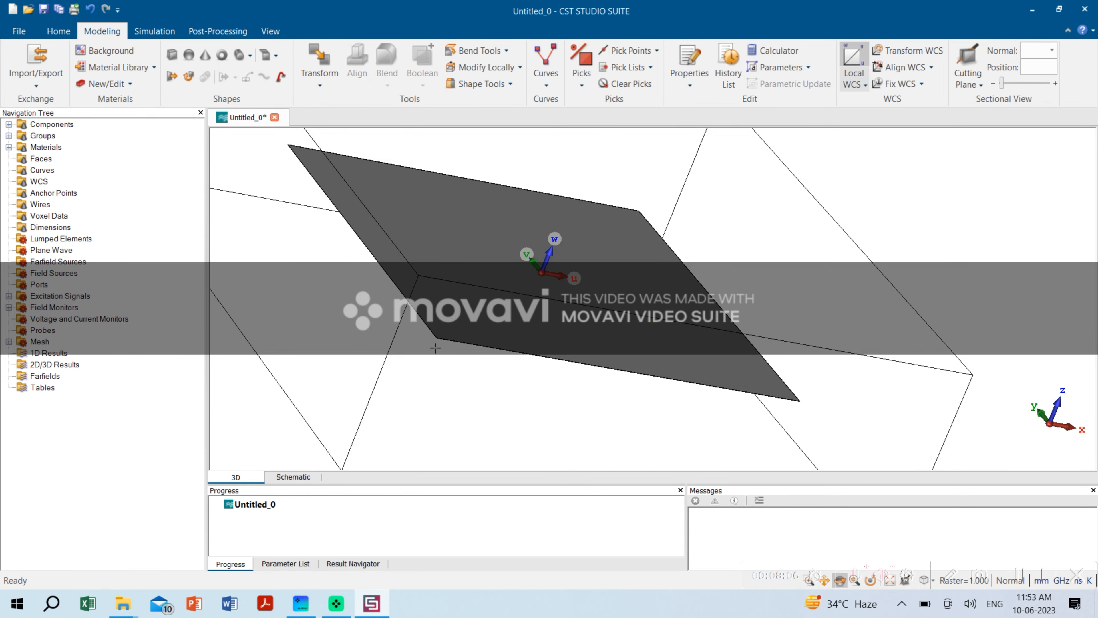
scroll(506, 295, "up", 5)
double_click(506, 295)
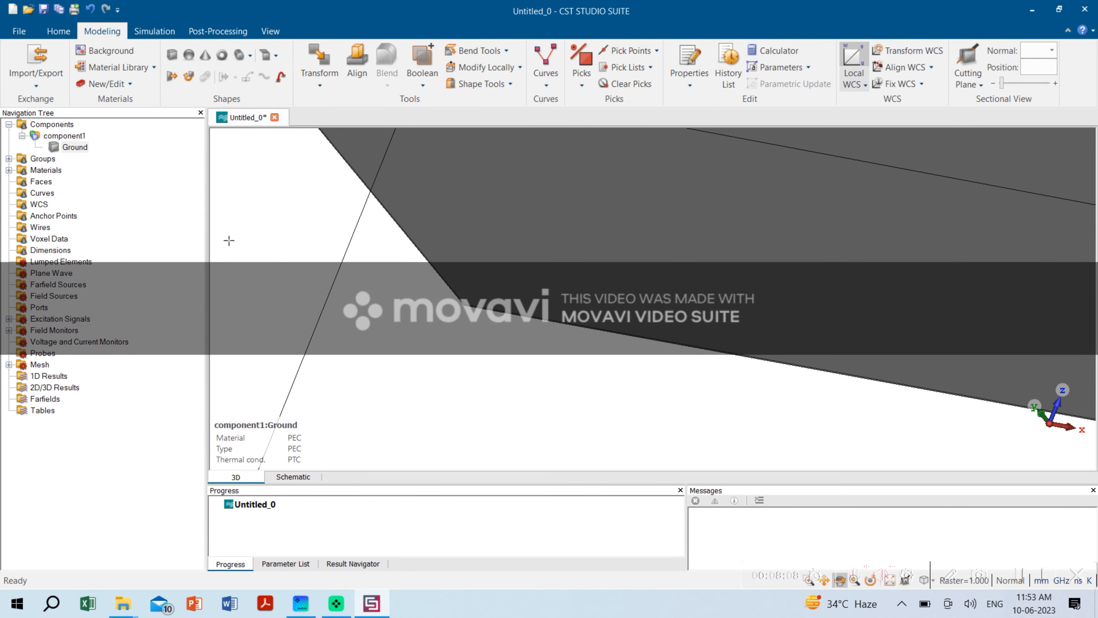
right_click(70, 148)
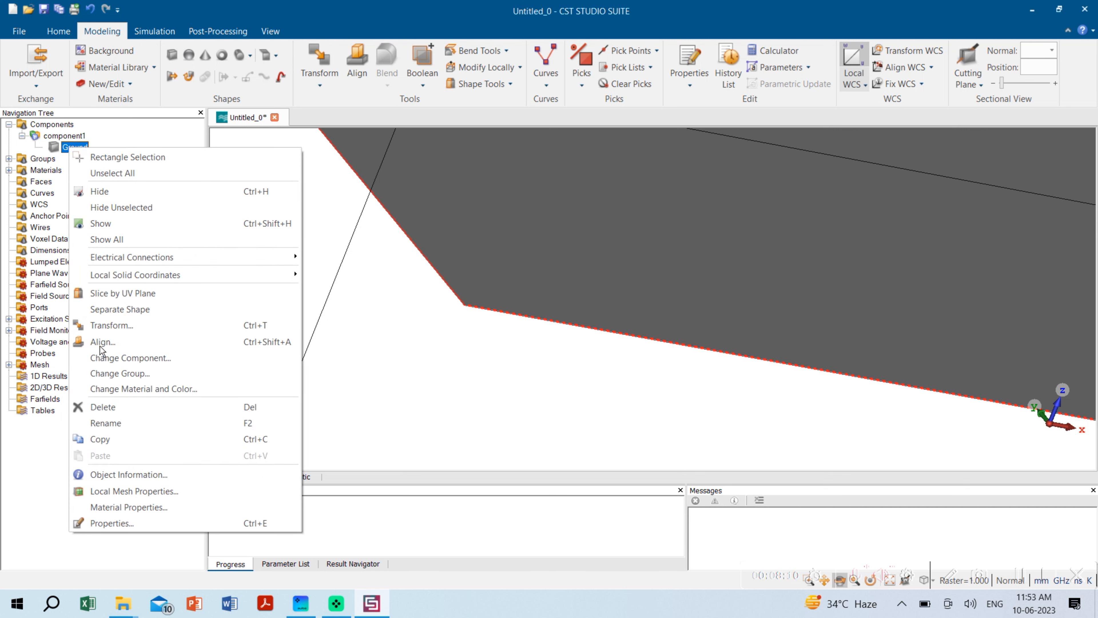
left_click(139, 391)
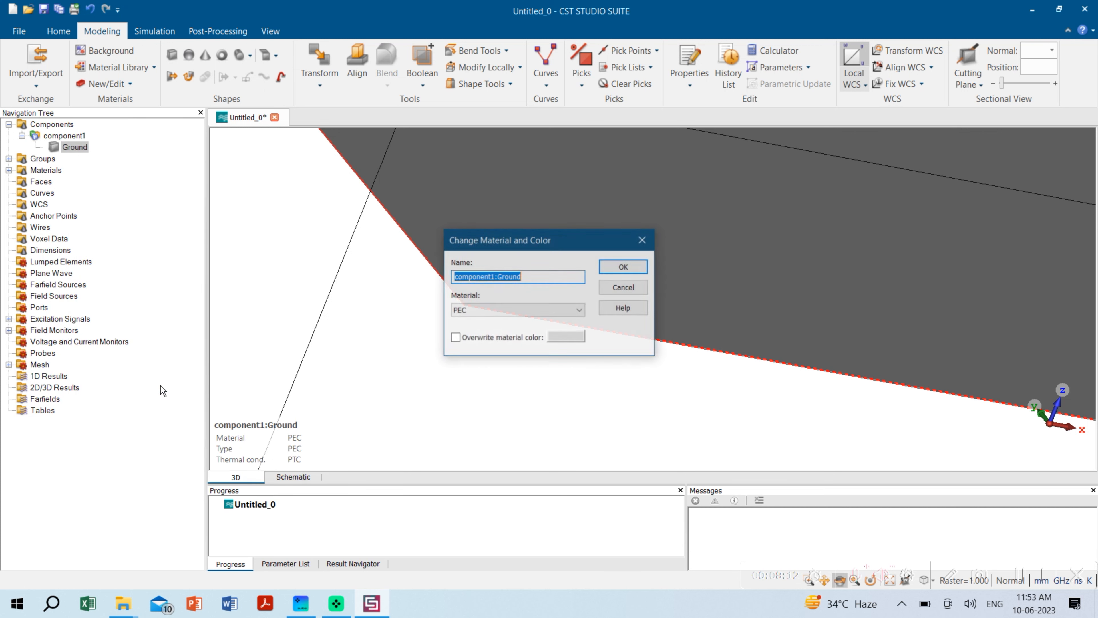
left_click(553, 339)
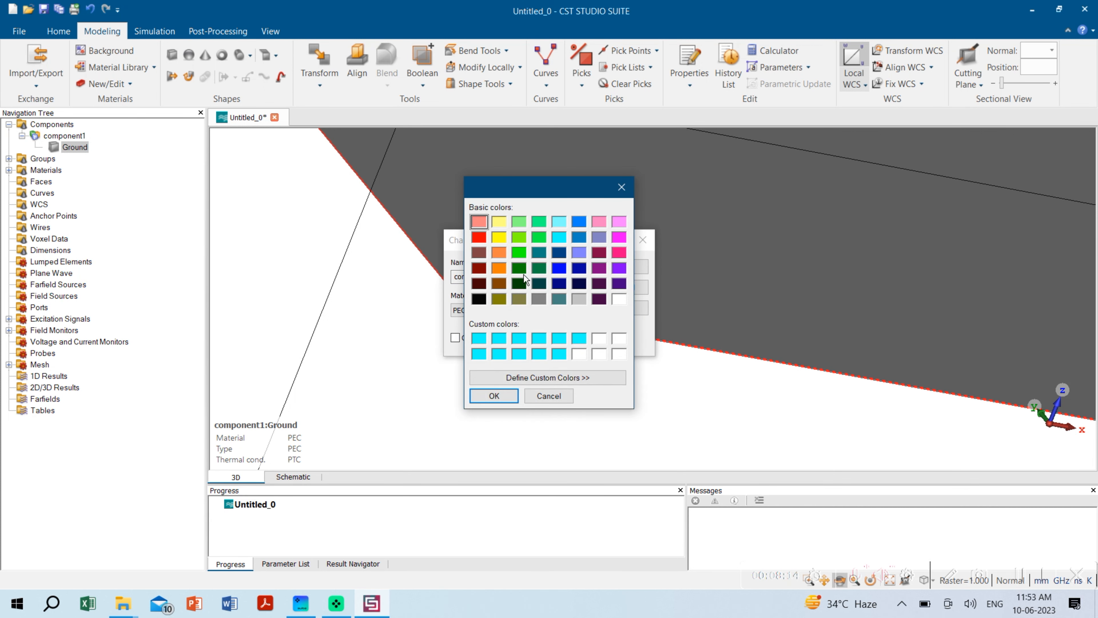
left_click(499, 268)
left_click(502, 397)
left_click(633, 268)
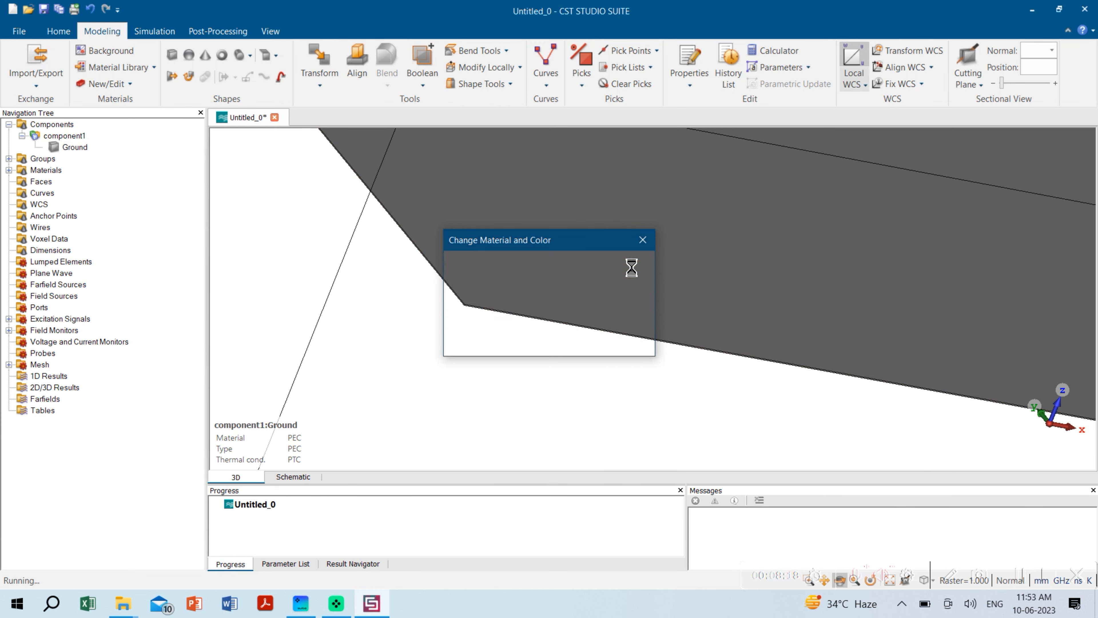
- Examine the recolored ground plane in the 3D view from different angles and distances
scroll(628, 341, "down", 10)
left_click_drag(628, 341, 601, 448)
scroll(622, 394, "up", 5)
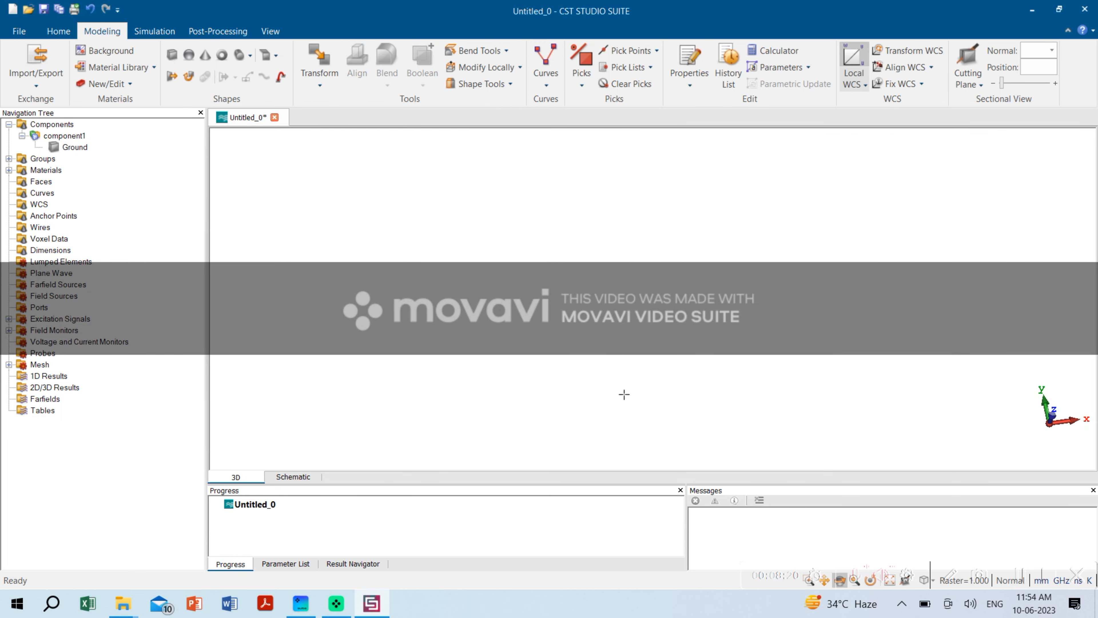
scroll(637, 400, "down", 3)
scroll(674, 288, "down", 5)
scroll(715, 210, "up", 6)
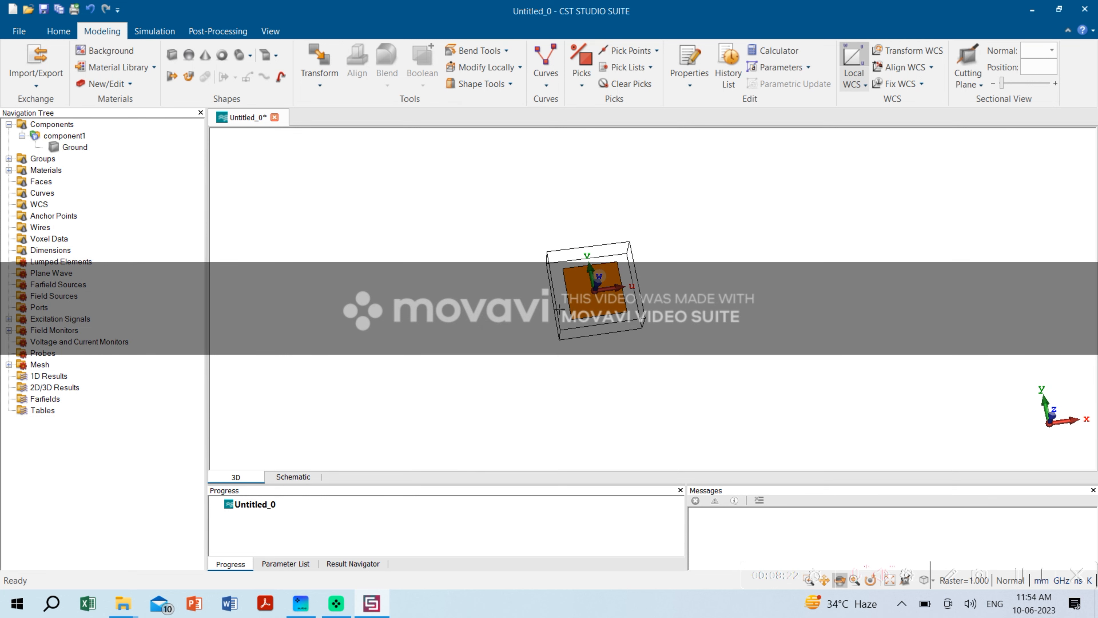
scroll(560, 309, "up", 8)
scroll(557, 378, "down", 10)
left_click_drag(615, 372, 590, 309)
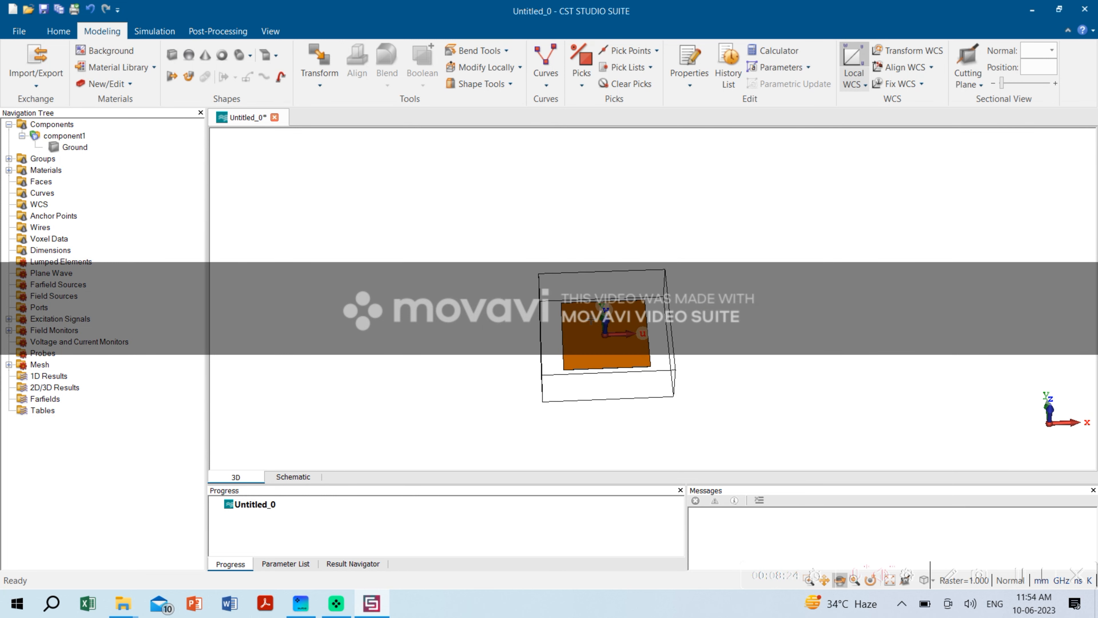
- Draw a zero-height brick about 51 by 58 mm over the ground plane and name it Substrate
left_click(175, 56)
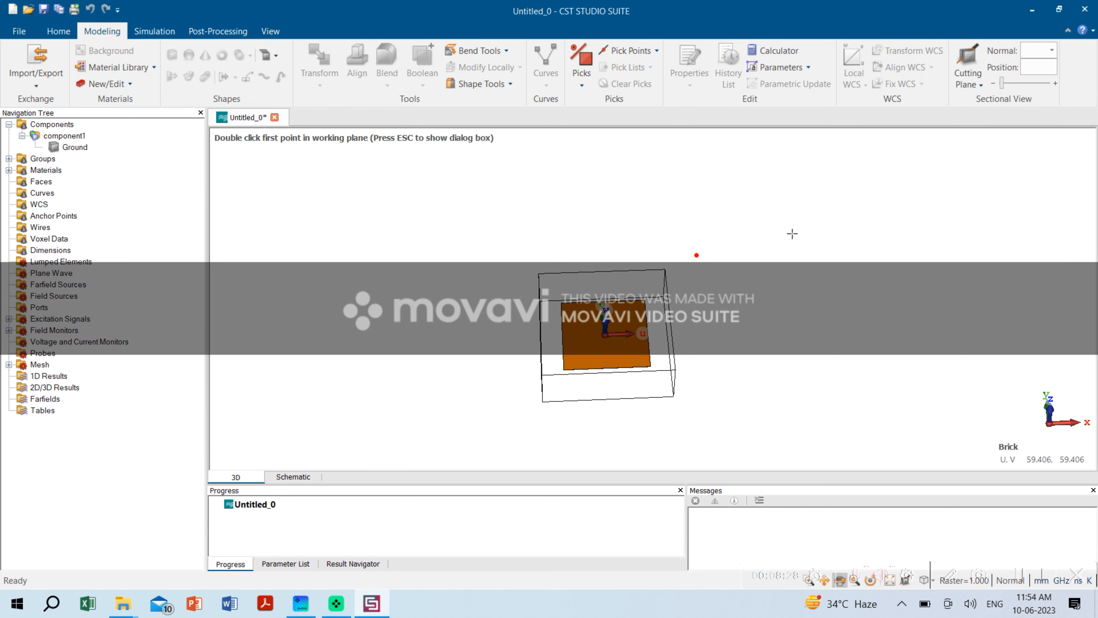
double_click(585, 308)
double_click(670, 372)
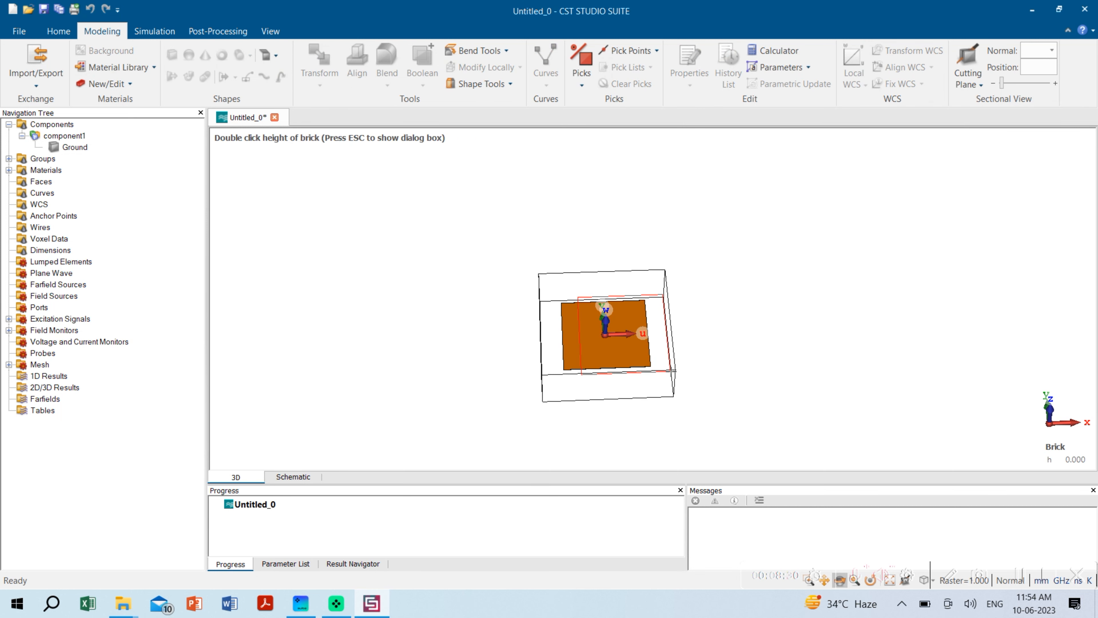
key("Escape")
type("S")
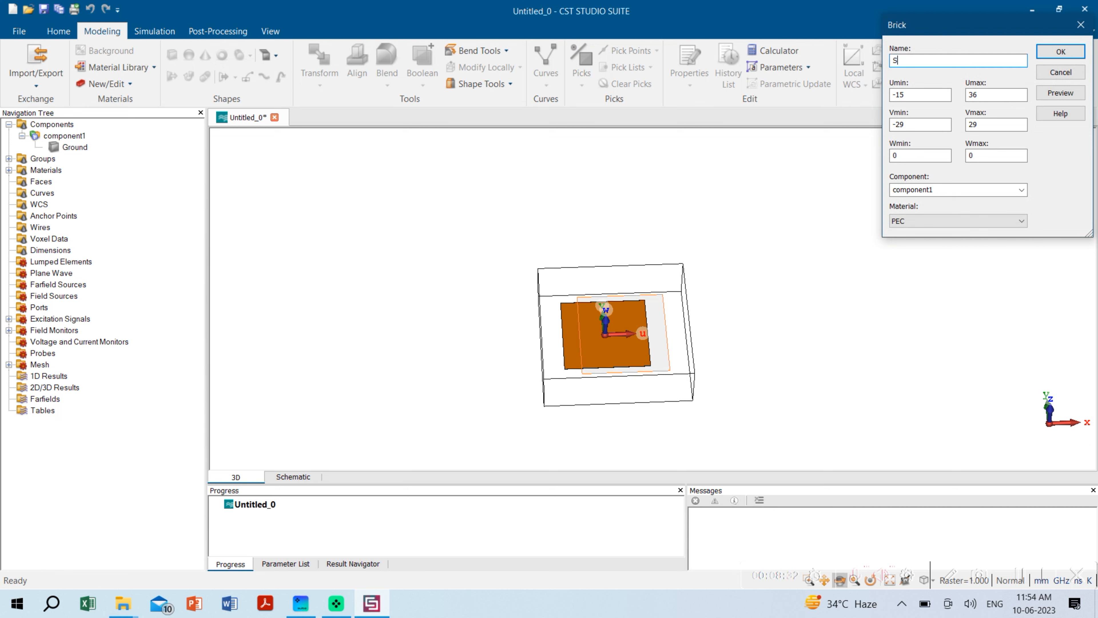
type("ubstrate")
key("Tab")
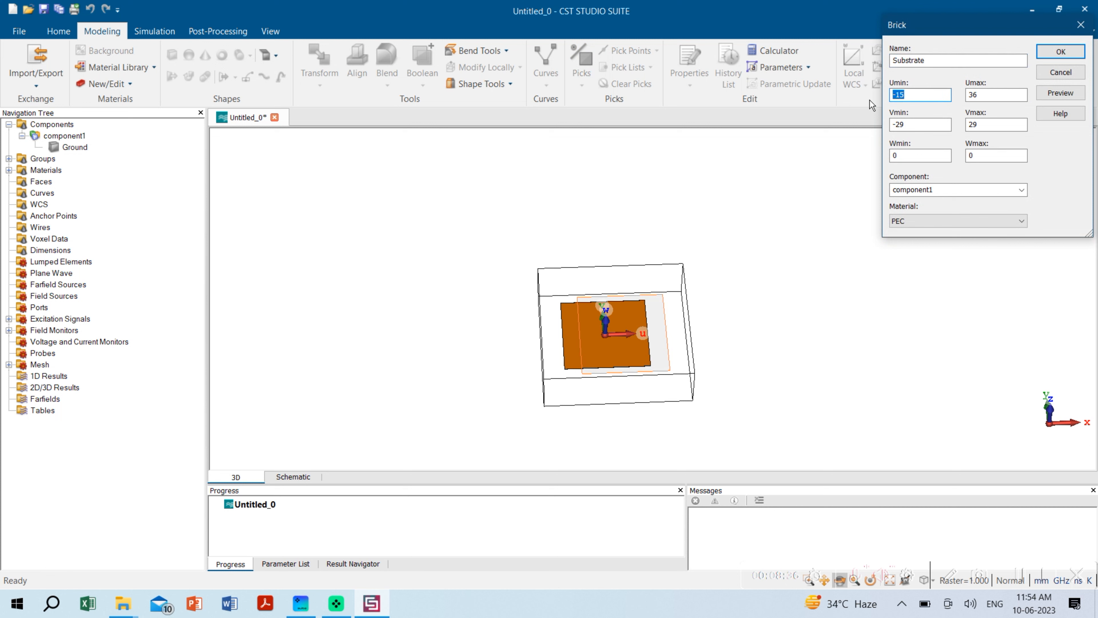
- Set the Substrate brick's U and V ranges both from -25 to 25 mm
type("-")
key("Tab")
type("25")
key("Tab")
type("-25")
key("Tab")
type("25")
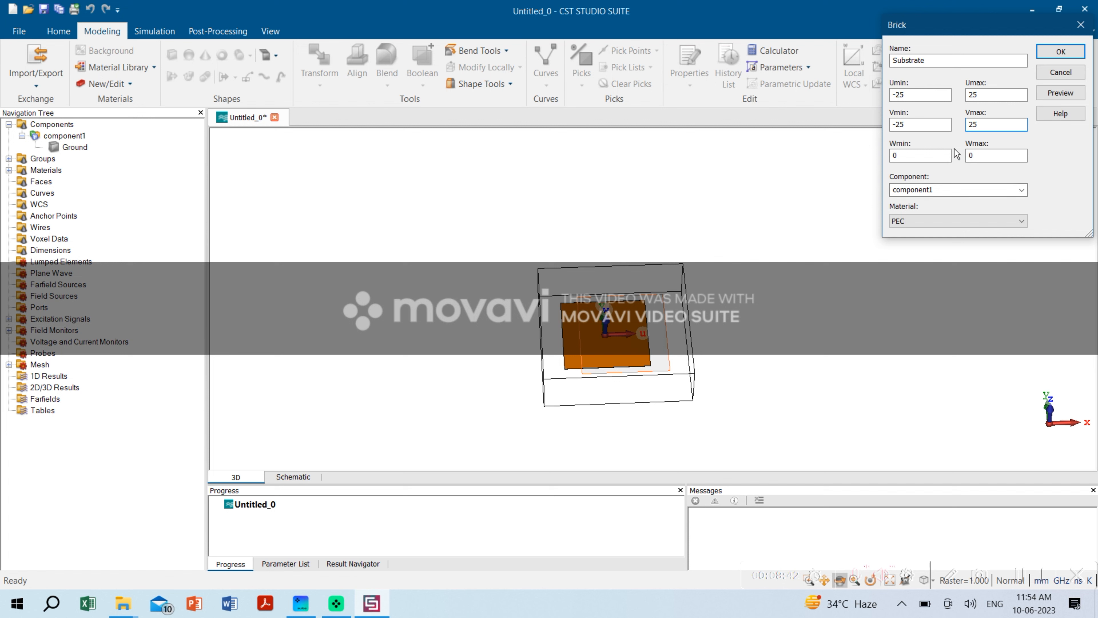
- Set the Substrate brick's W range from 0.035 to 0.035+1.6 mm so it sits on the ground plane
key("Tab")
type("0.035")
key("Tab")
type("0.035+")
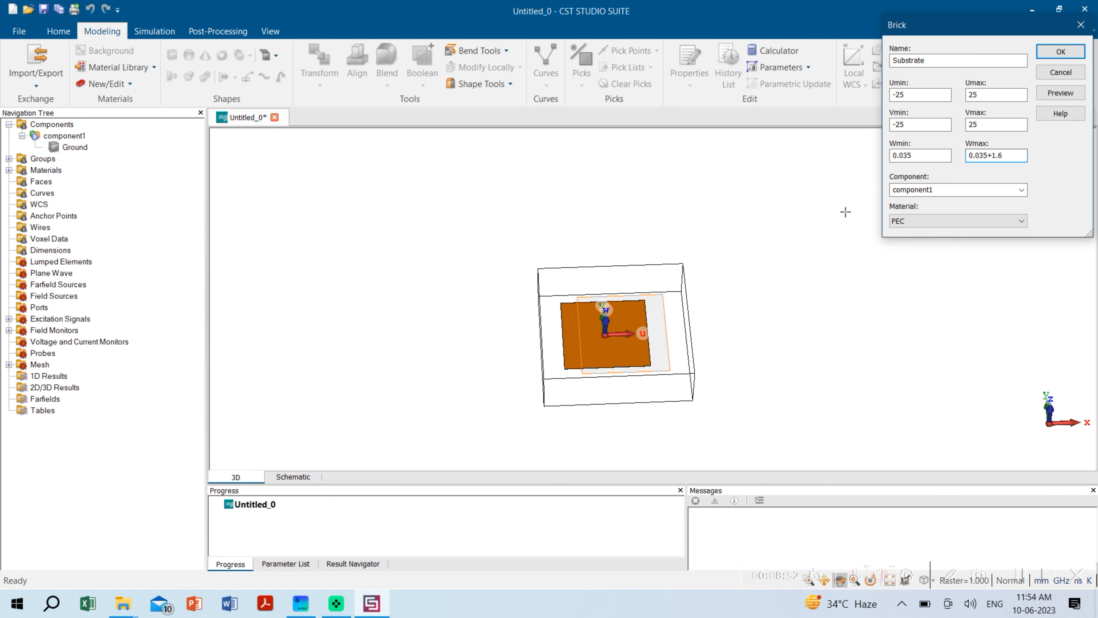
- Load FR-4 (lossy) from the material library as the Substrate's material and create the brick
left_click(915, 222)
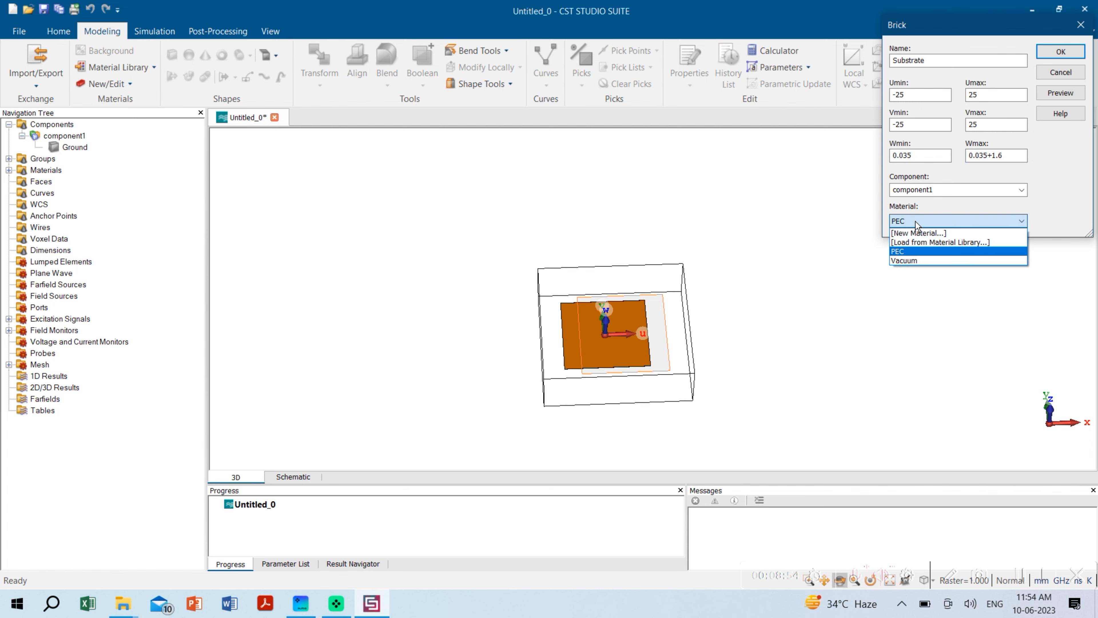
left_click(916, 242)
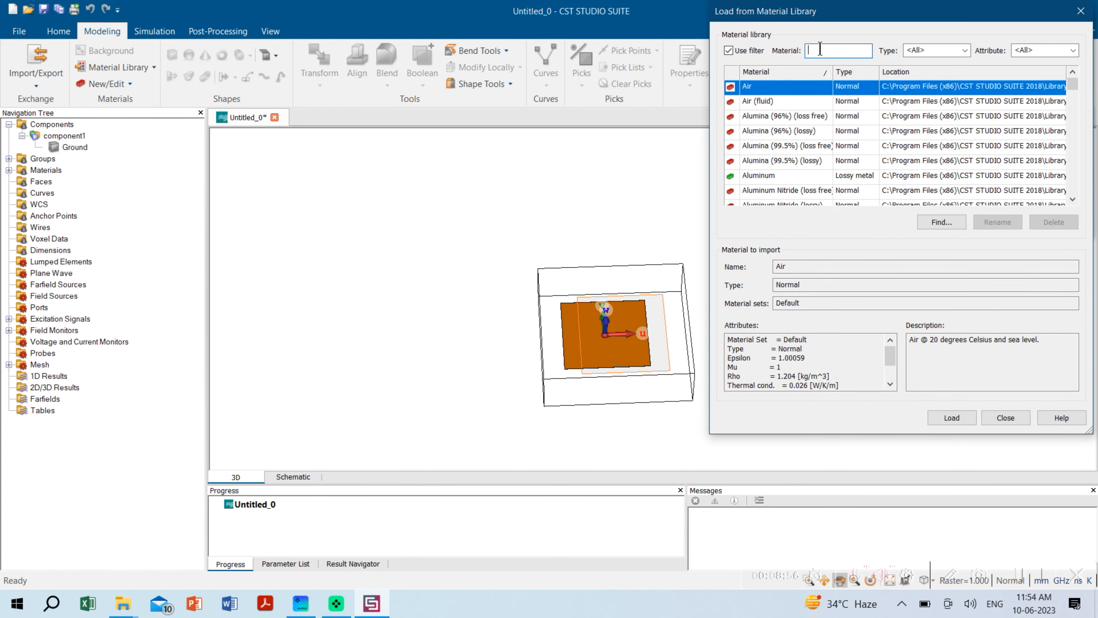
type("F")
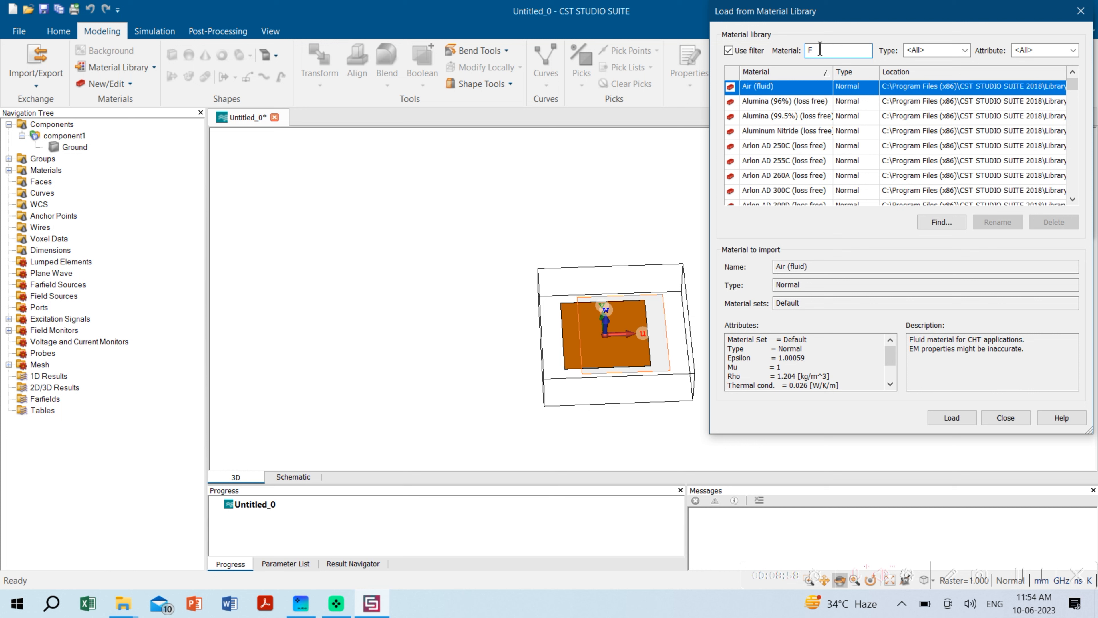
type("R-4")
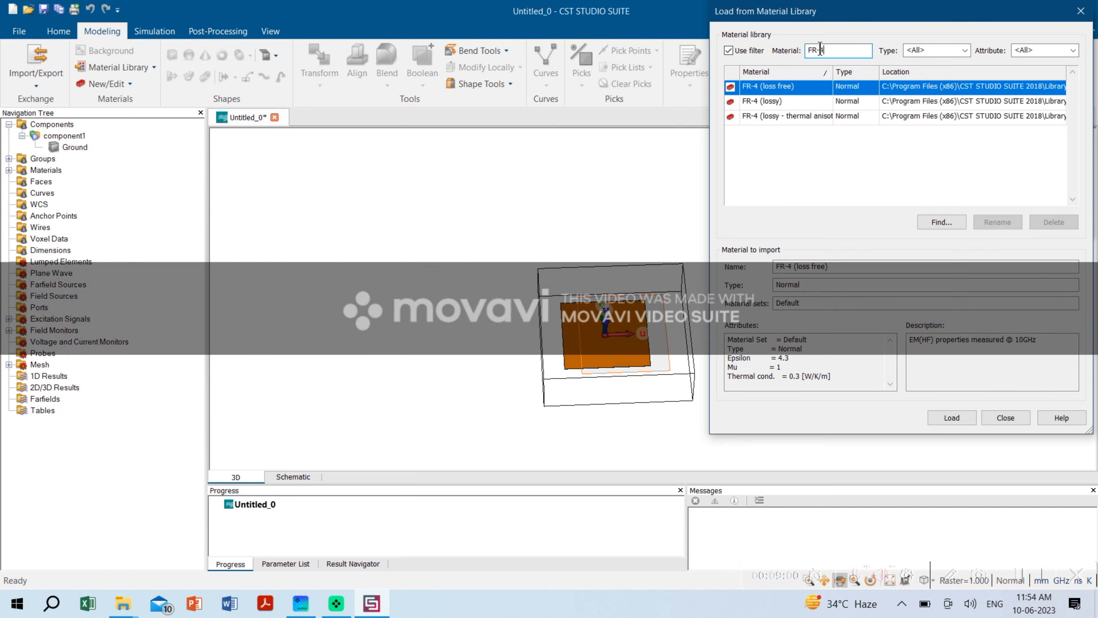
left_click(778, 102)
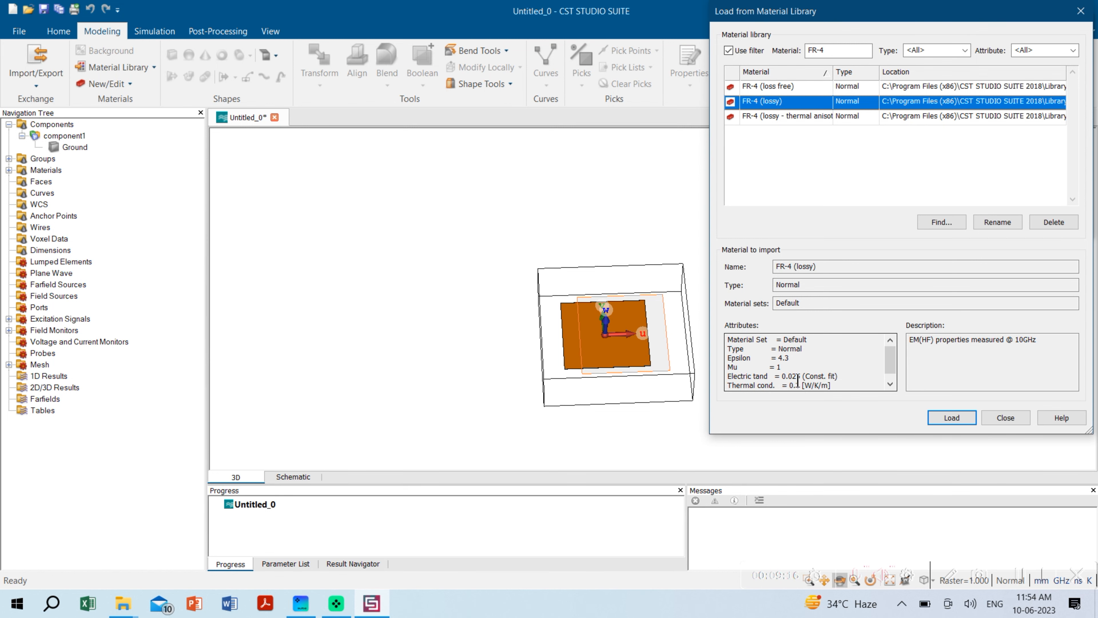
left_click(951, 417)
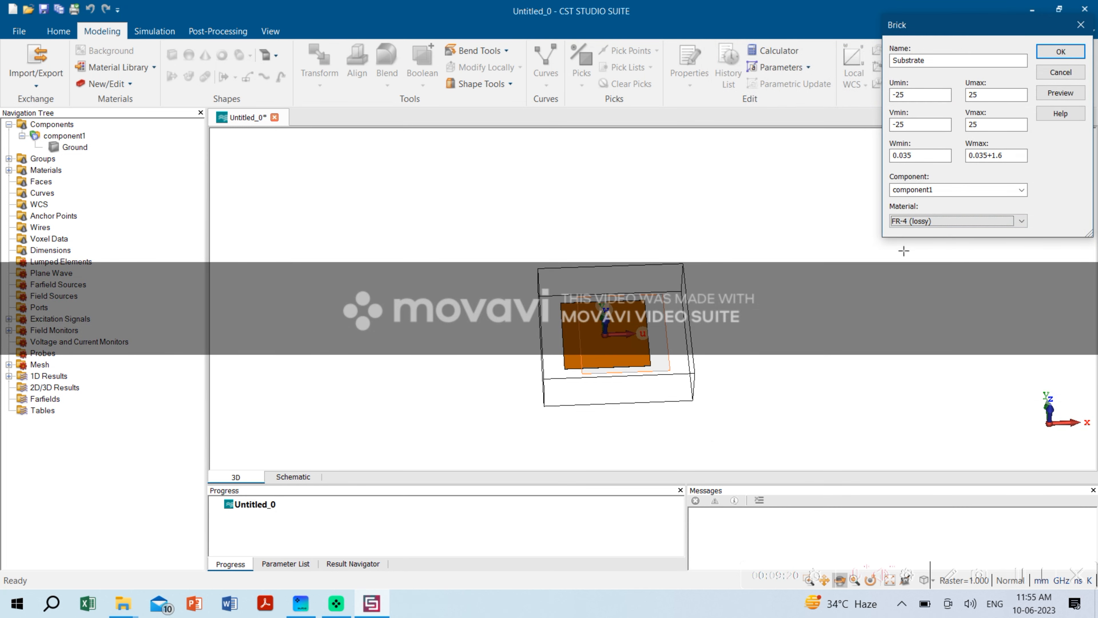
left_click(1060, 52)
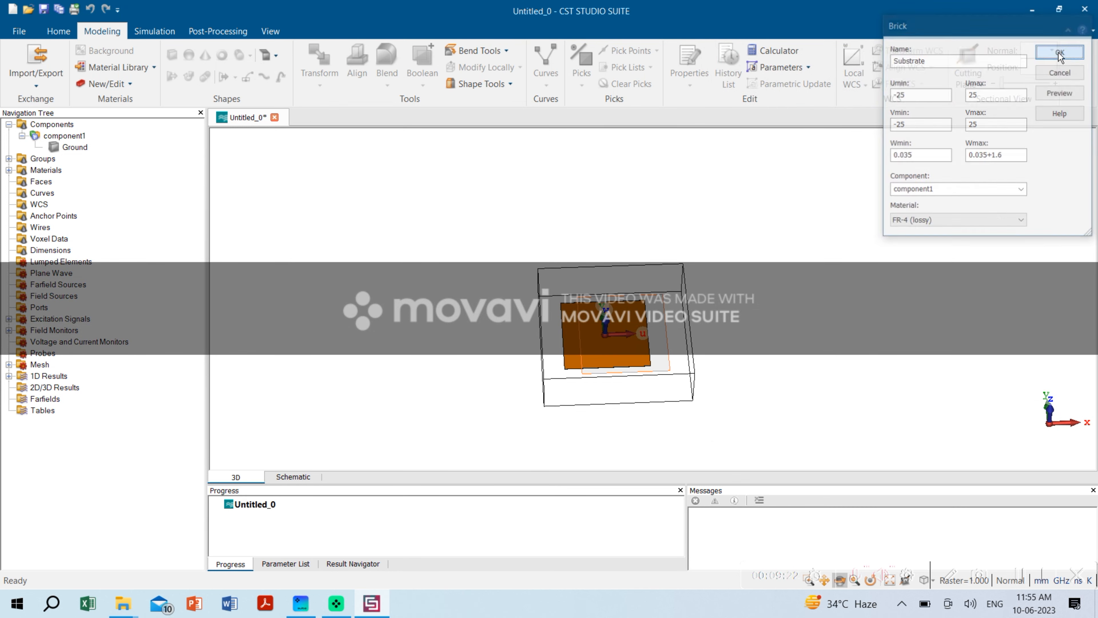
scroll(539, 310, "up", 10)
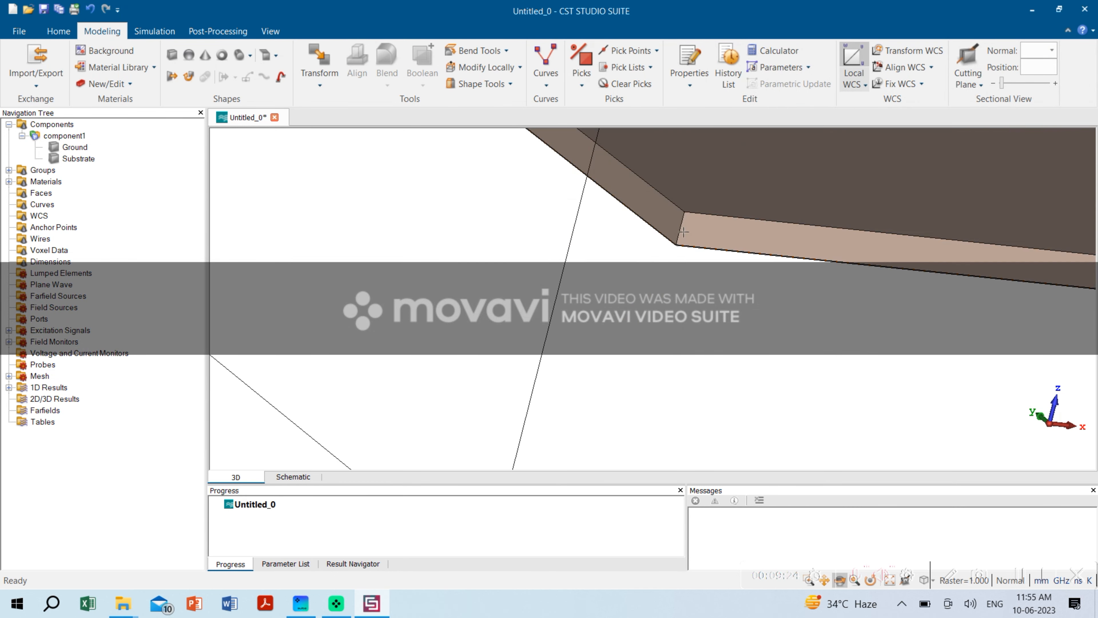
scroll(501, 390, "up", 5)
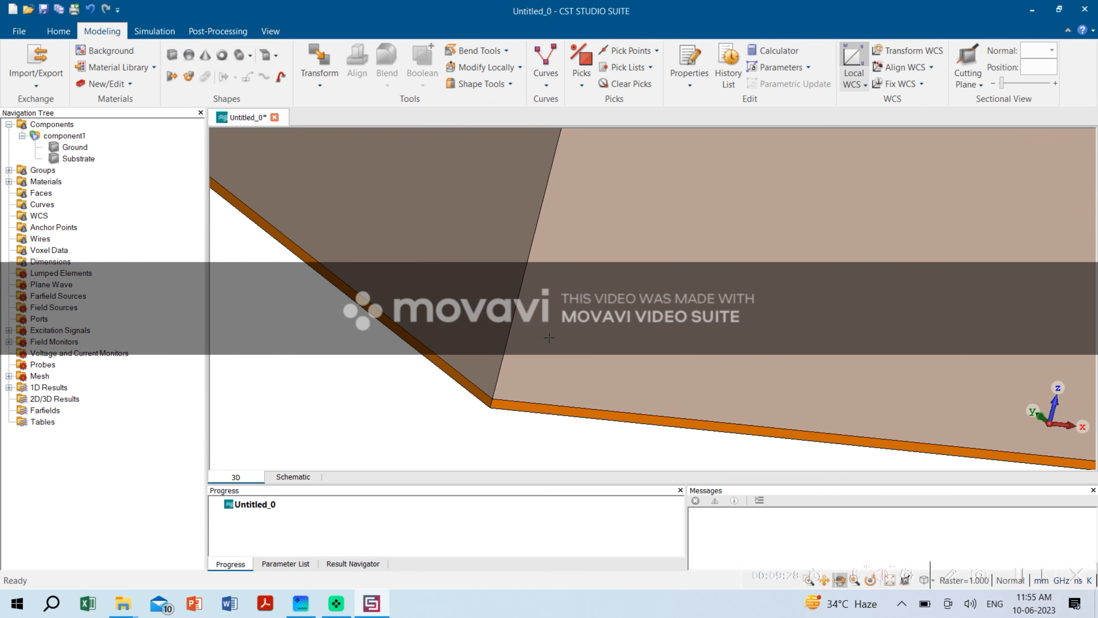
key("space")
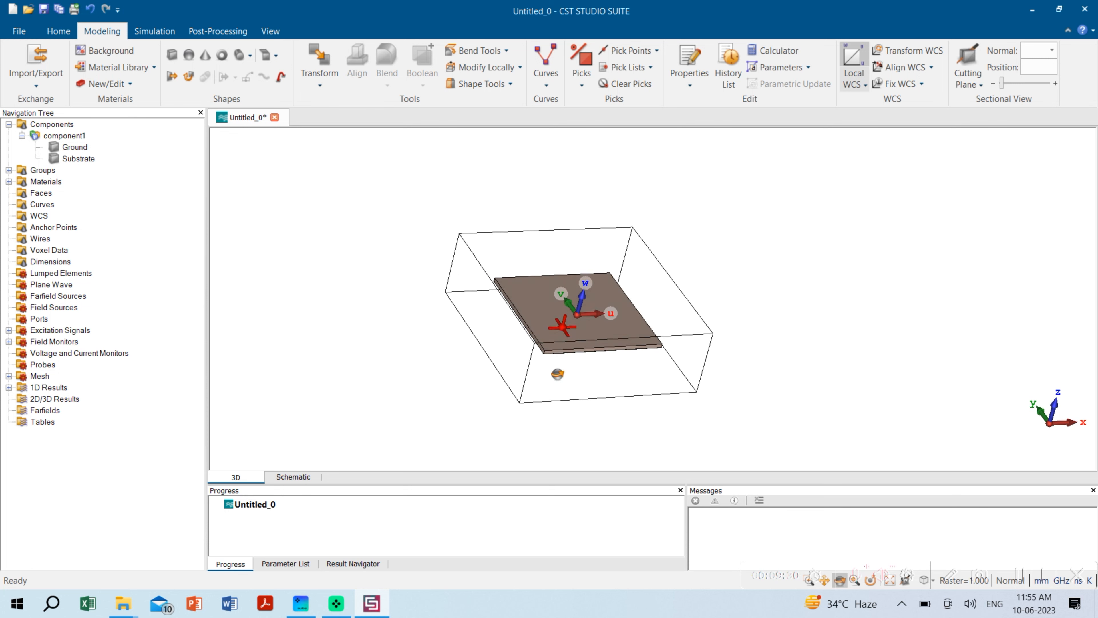
left_click_drag(558, 373, 555, 380)
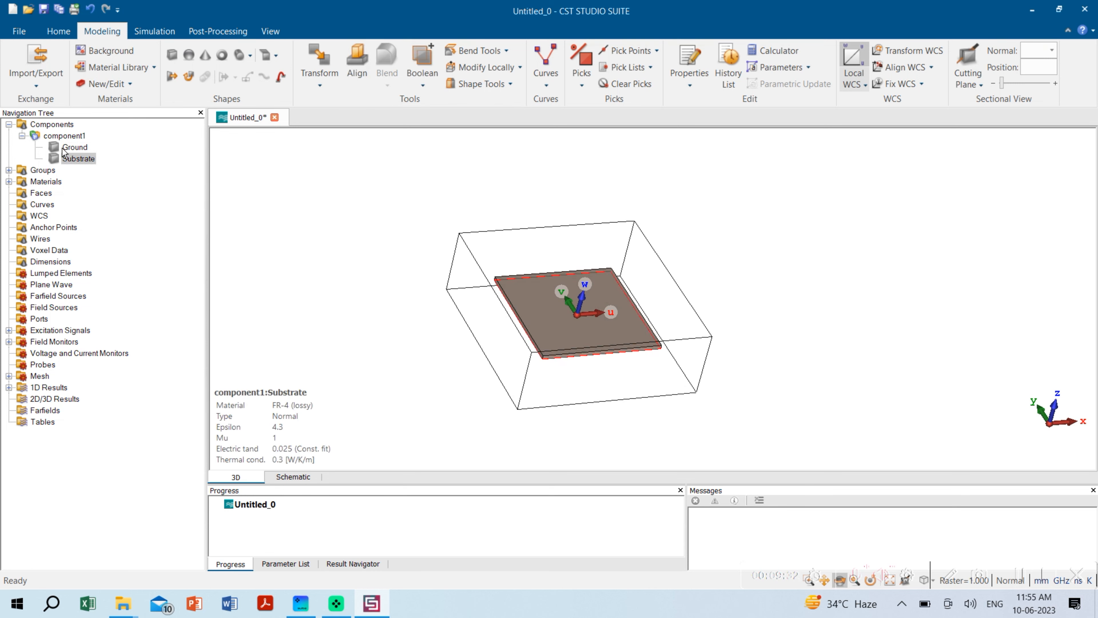
- Overwrite the Substrate's material color with blue from the basic colors
left_click(73, 158)
right_click(68, 165)
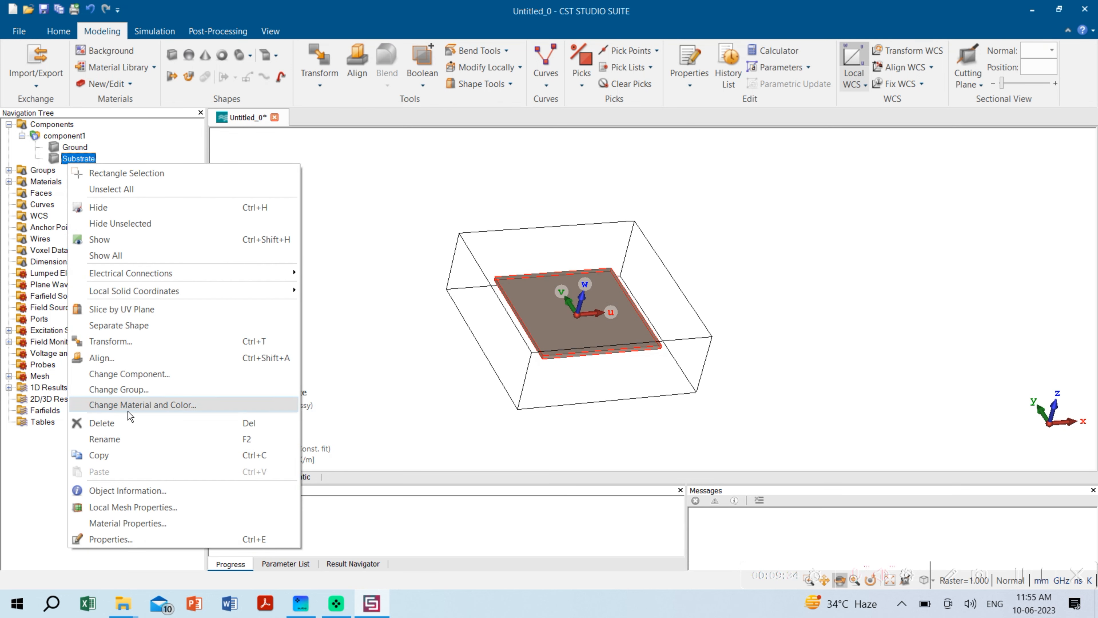
left_click(137, 405)
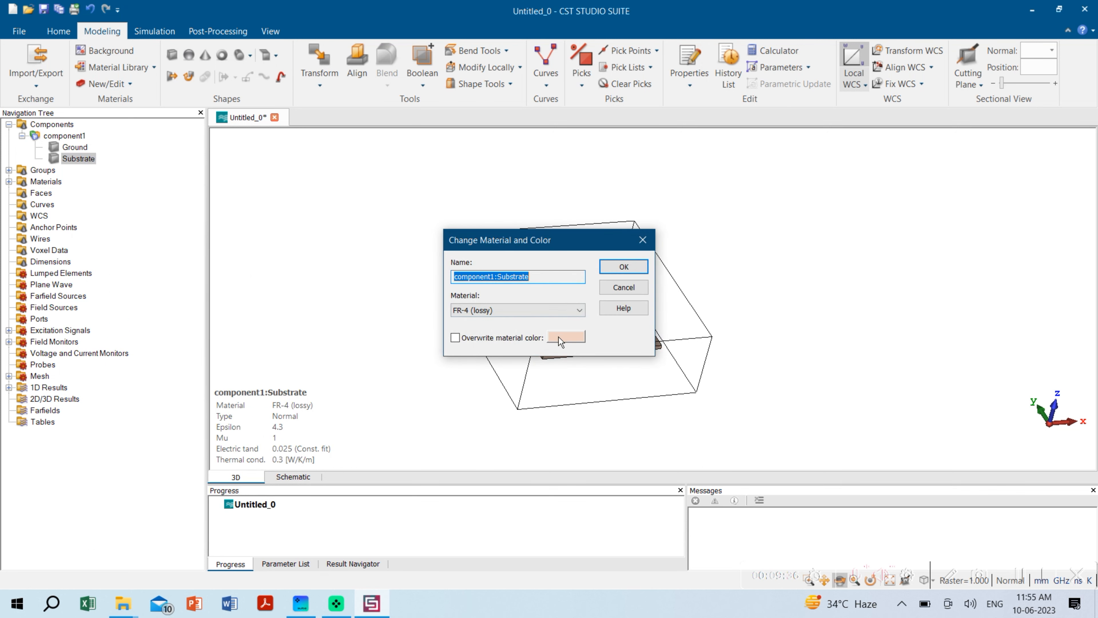
left_click(561, 339)
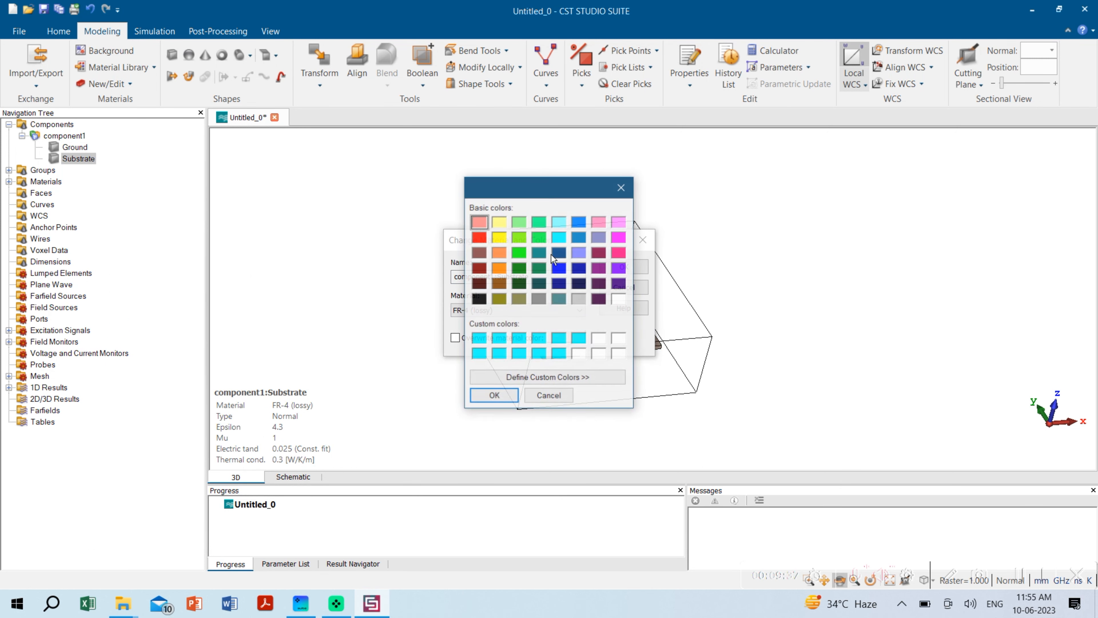
left_click(558, 268)
left_click(494, 395)
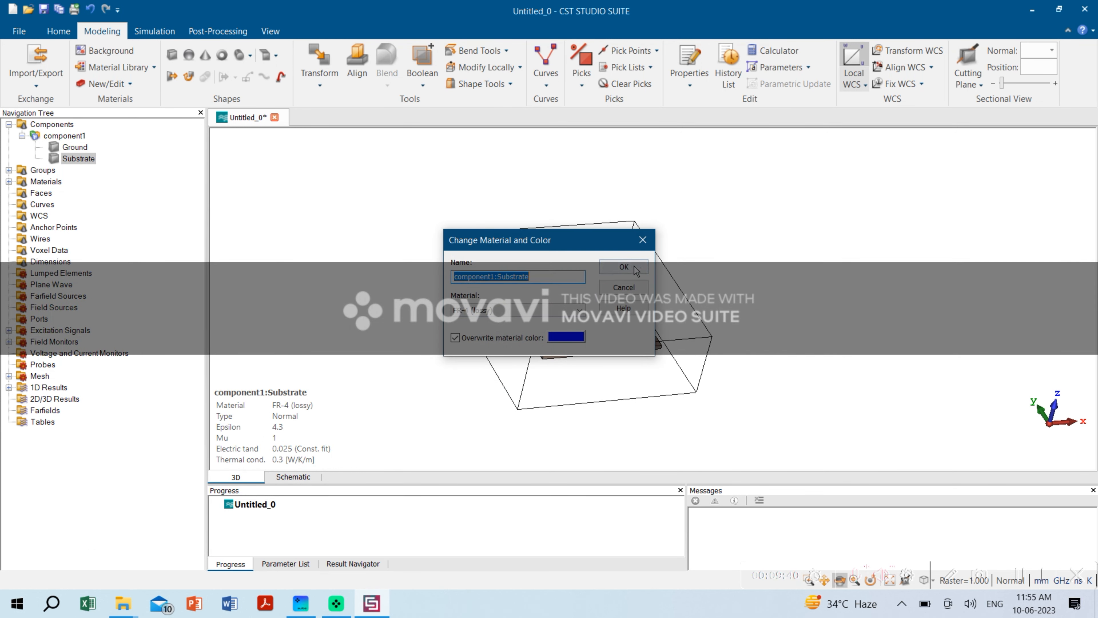
left_click(632, 266)
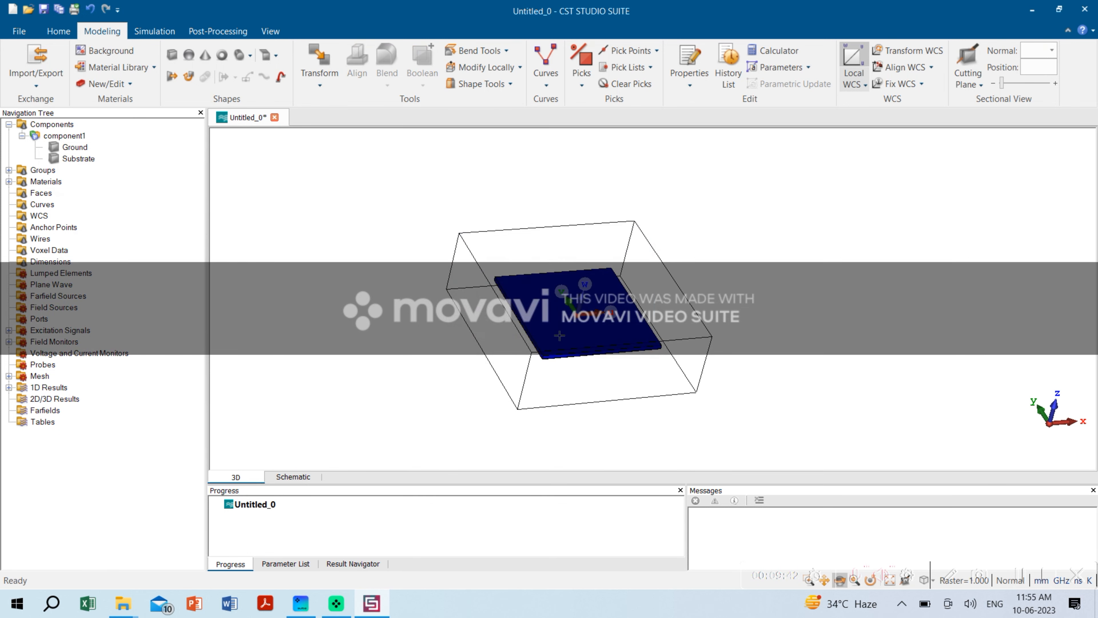
- Draw a brick about 29 by 29 mm and 11.6 mm high over the substrate and name it DR
scroll(677, 206, "up", 5)
left_click_drag(676, 206, 678, 177)
key("space")
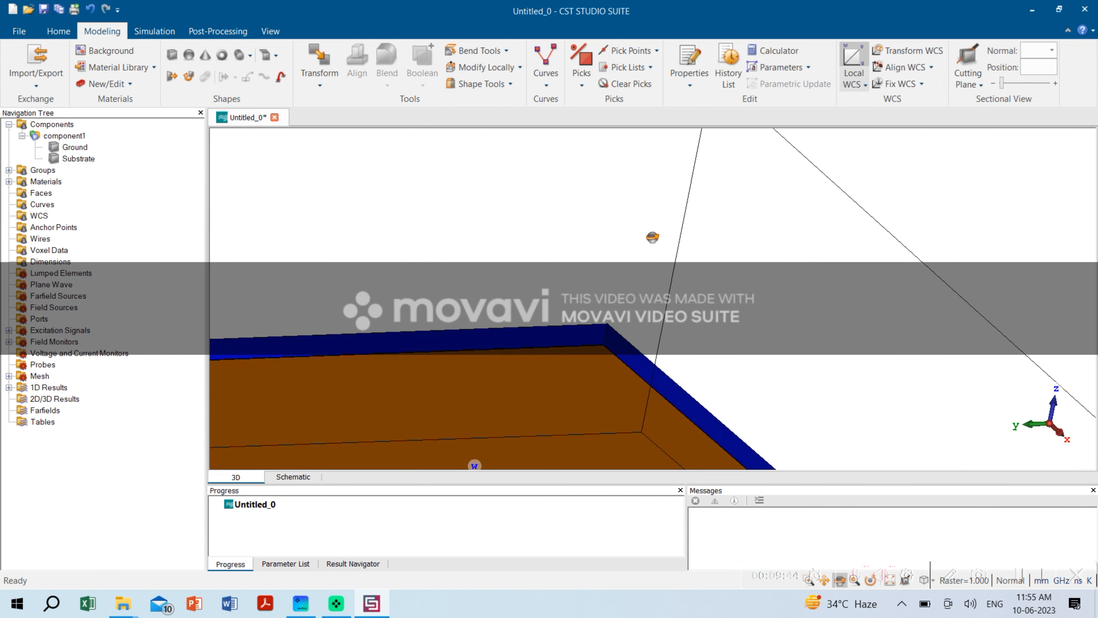
left_click_drag(558, 259, 630, 275)
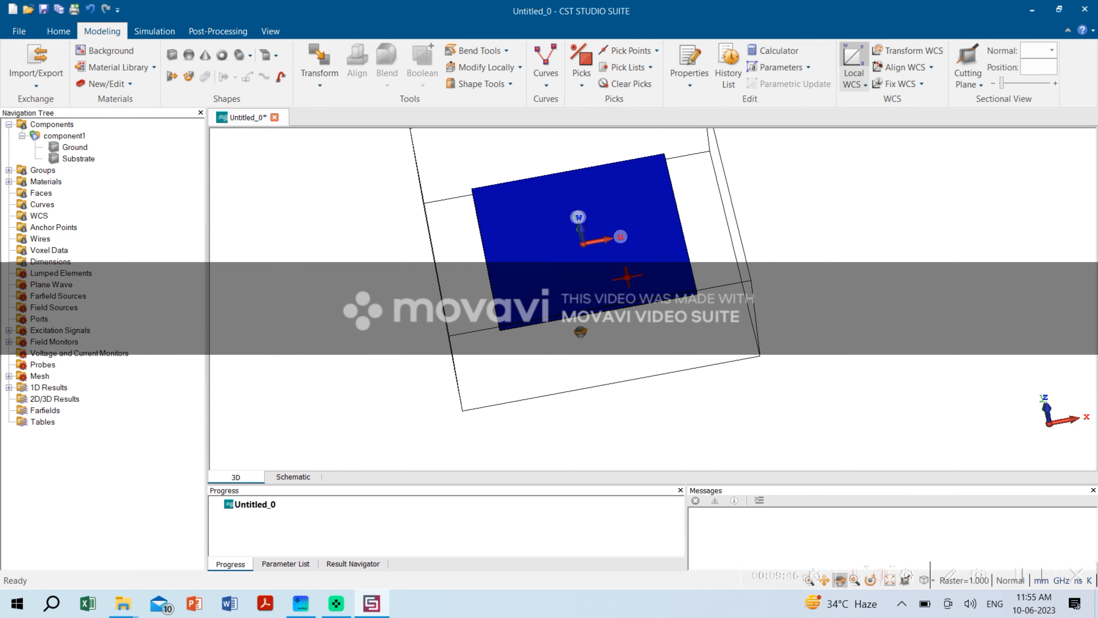
left_click(173, 56)
double_click(524, 208)
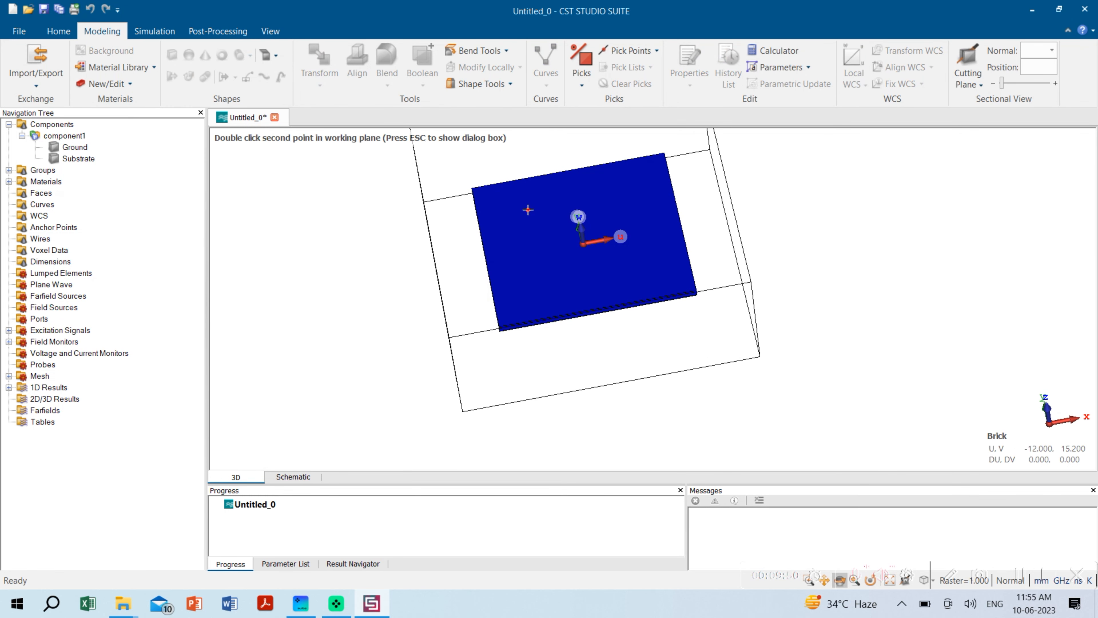
double_click(657, 268)
double_click(647, 239)
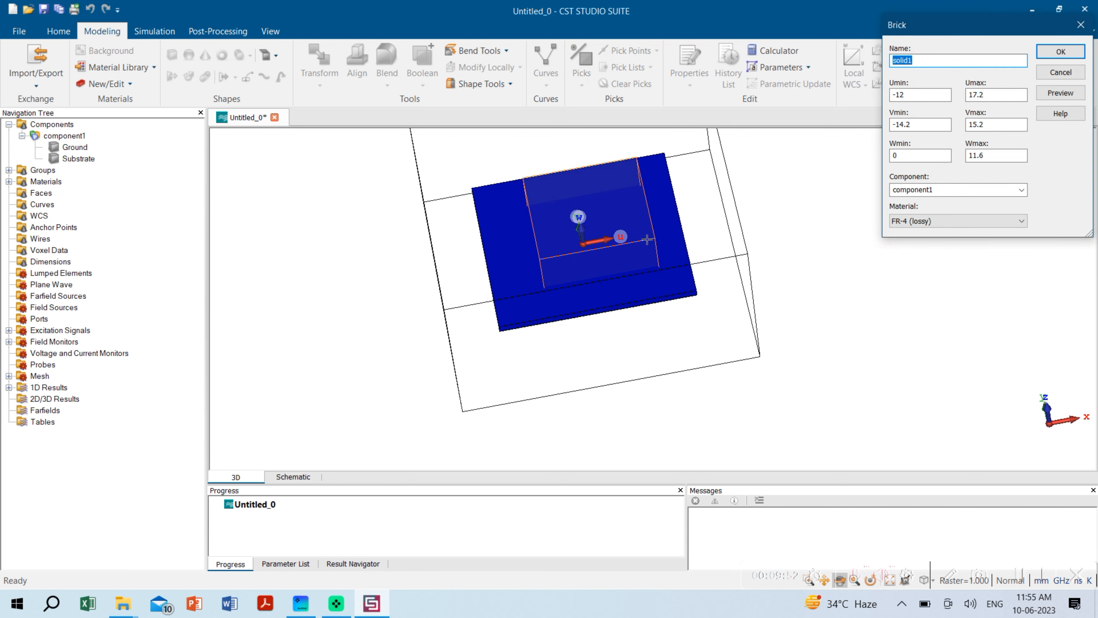
type("DR")
key("Tab")
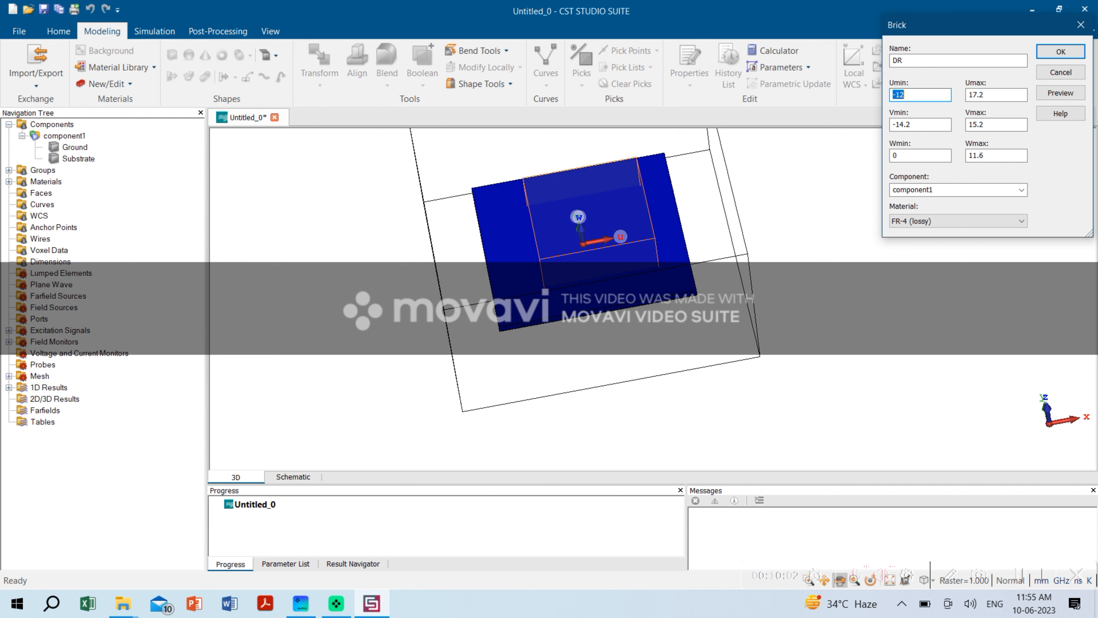
- Set the DR brick's U and V ranges both from -5.5 to 5.5 mm
type("-")
key("Tab")
type("5.5")
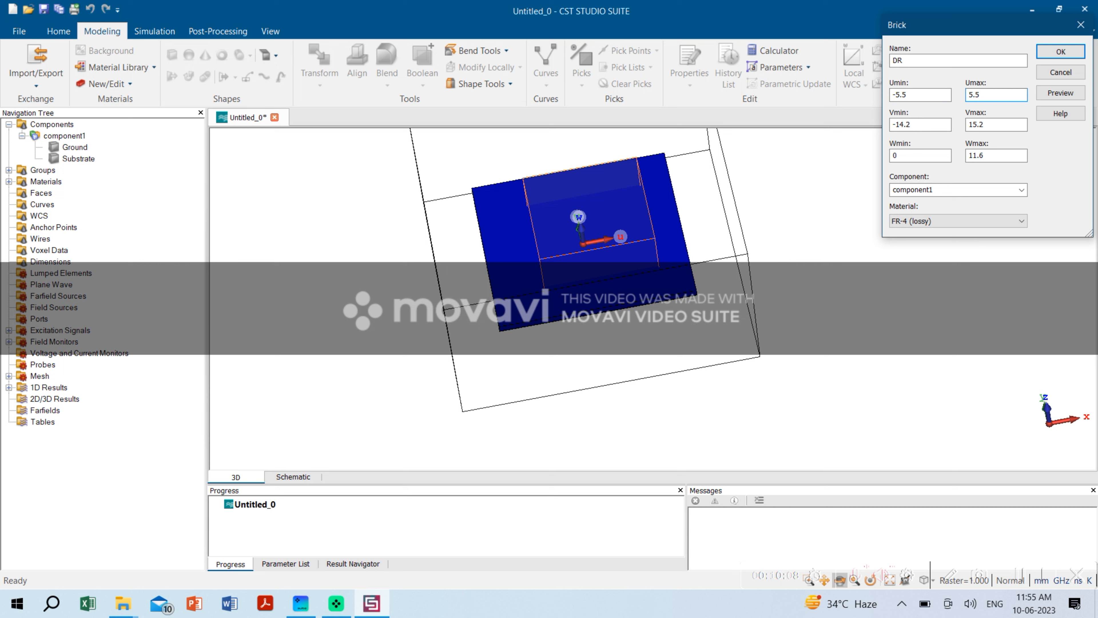
key("Tab")
type("-")
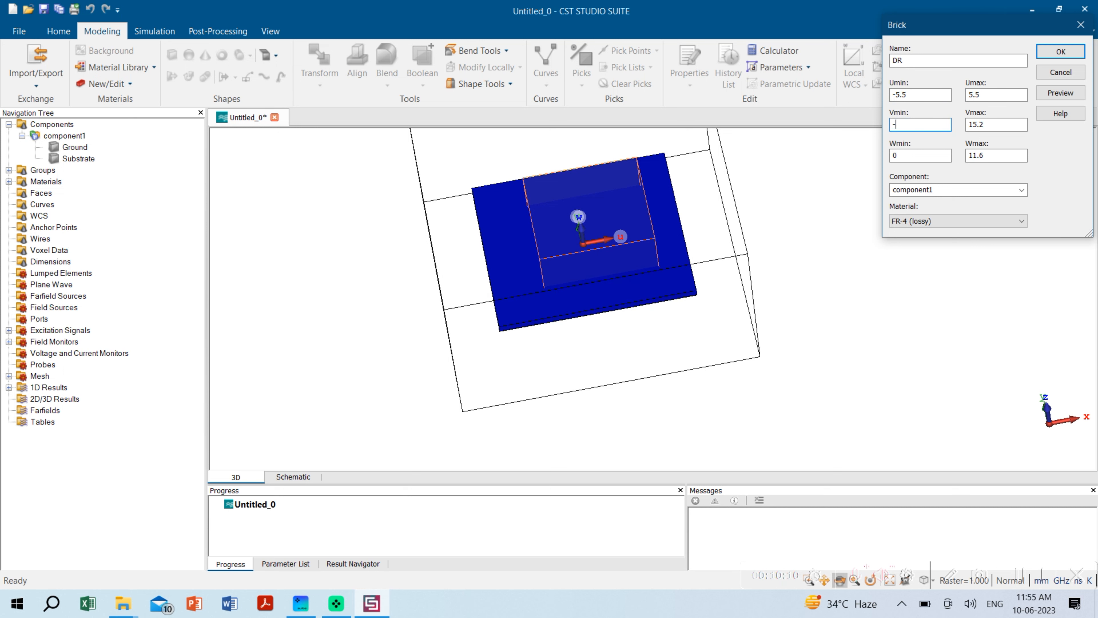
type("5.5")
key("Tab")
type("5.5")
key("Tab")
- Set the DR brick's W range from 0.035+1.6 to 0.035+1.6+8.5 mm so it sits on the substrate
type("0.035")
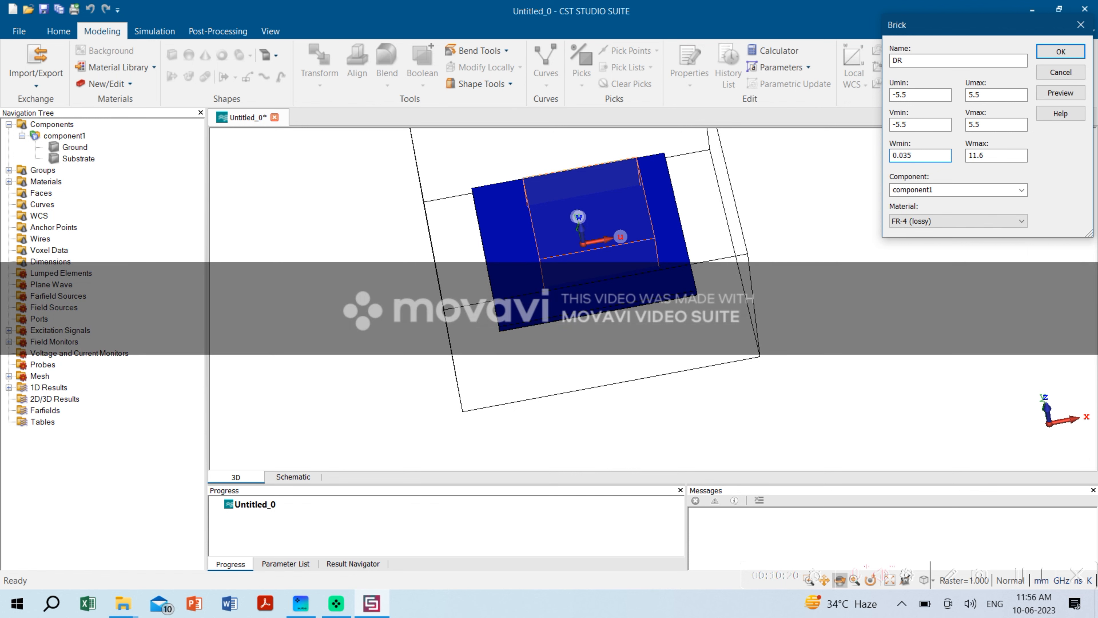
type("+1.6")
key("ctrl+a")
key("ctrl+c")
key("Tab")
key("ctrl+v")
type("+")
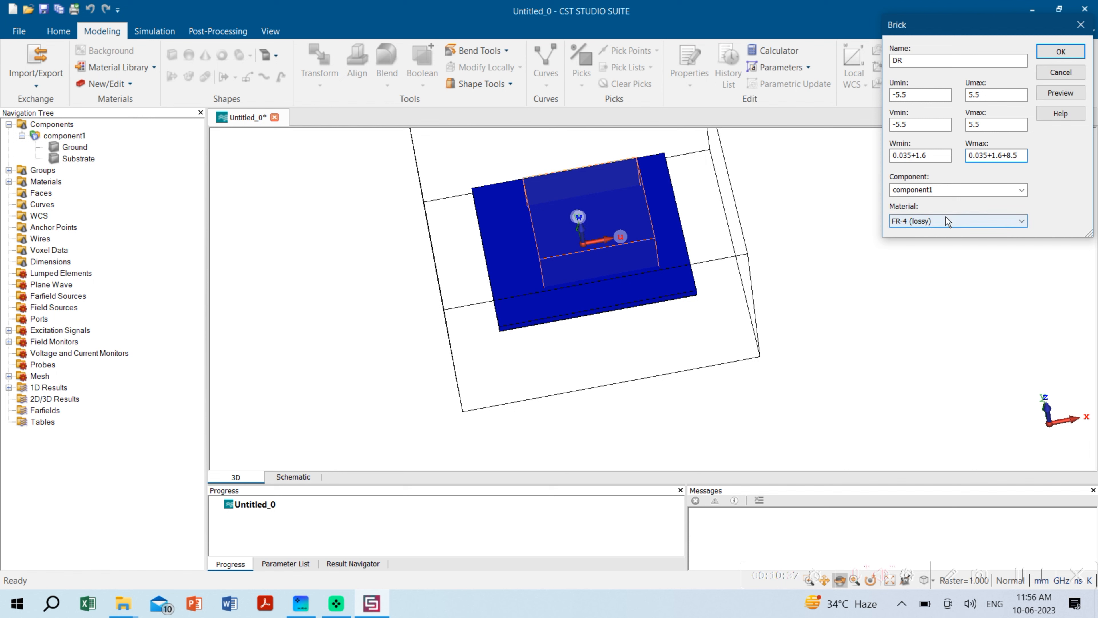
- Load Alumina (99.5%) (lossy) from the material library as the DR's material, preview the brick and create it
left_click(947, 226)
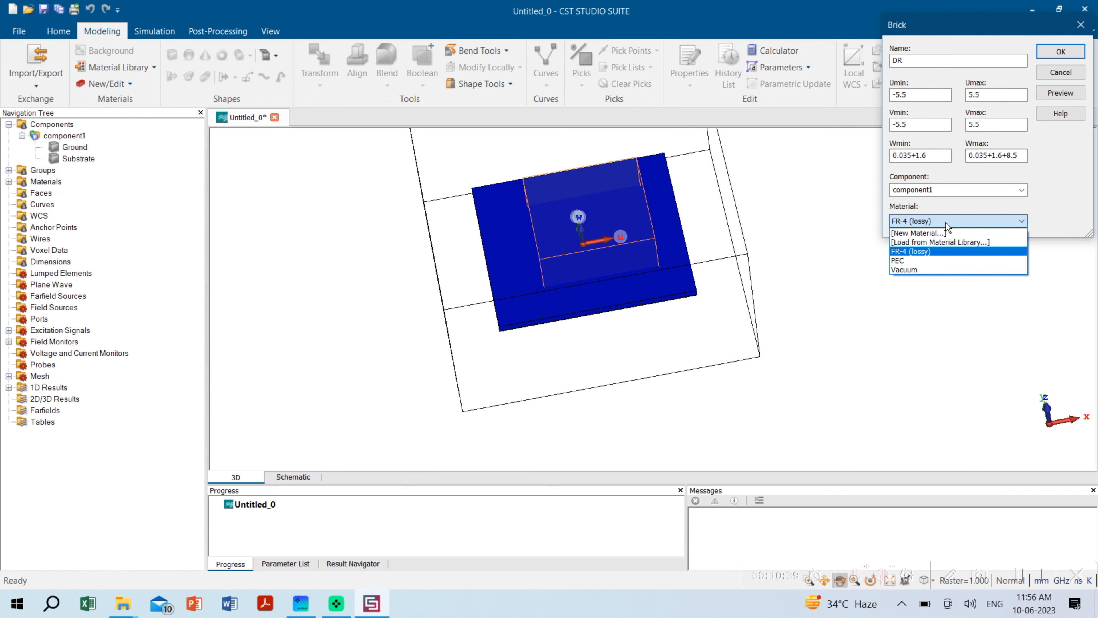
left_click(940, 242)
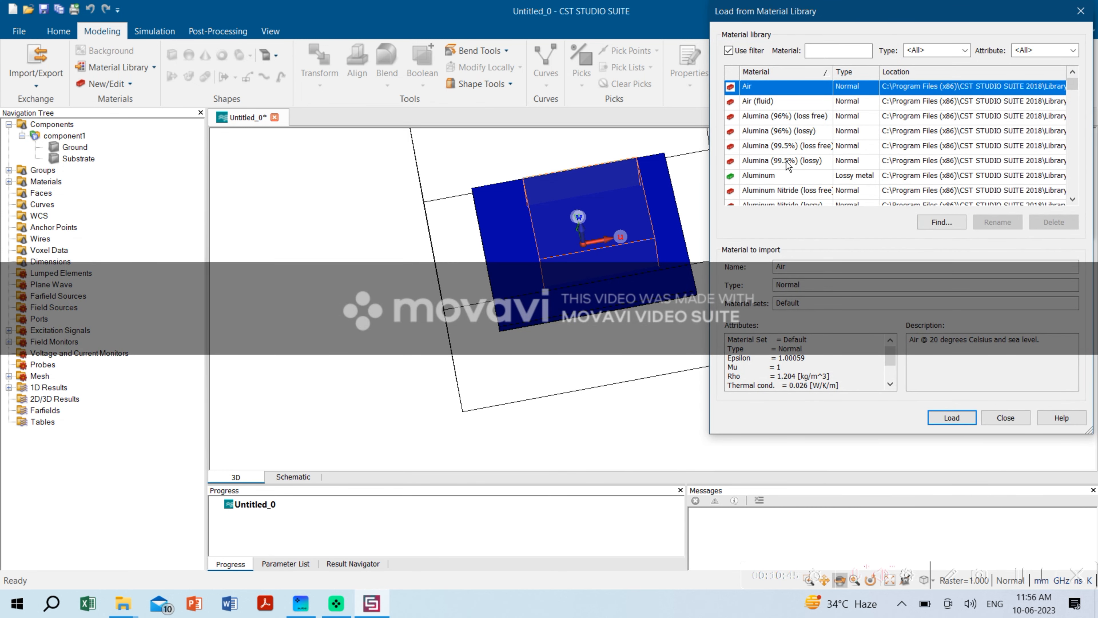
left_click(803, 169)
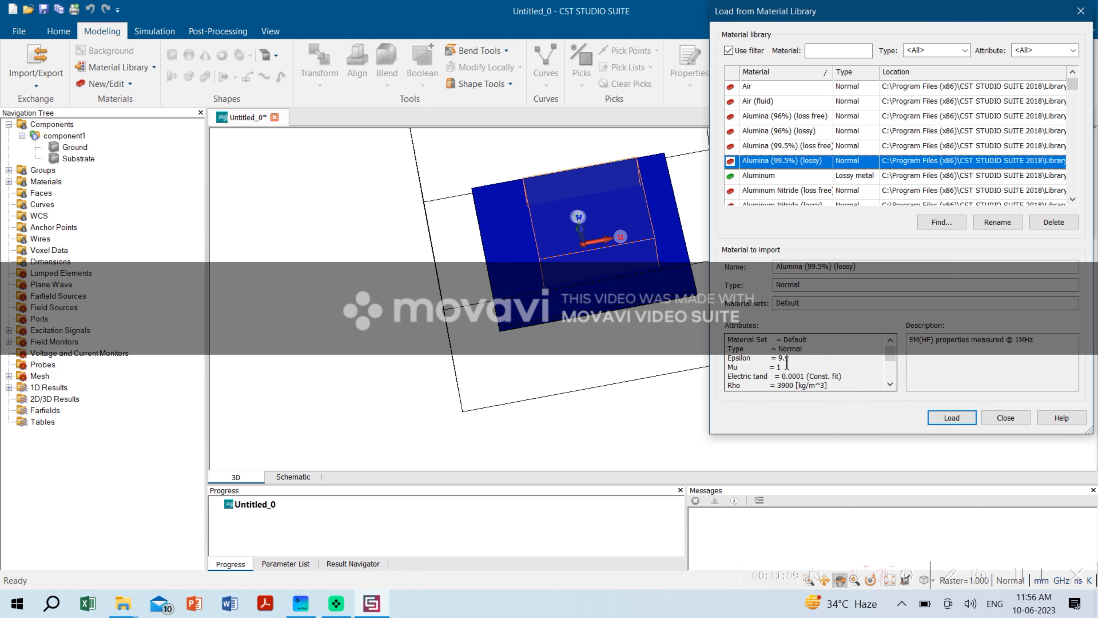
left_click(965, 418)
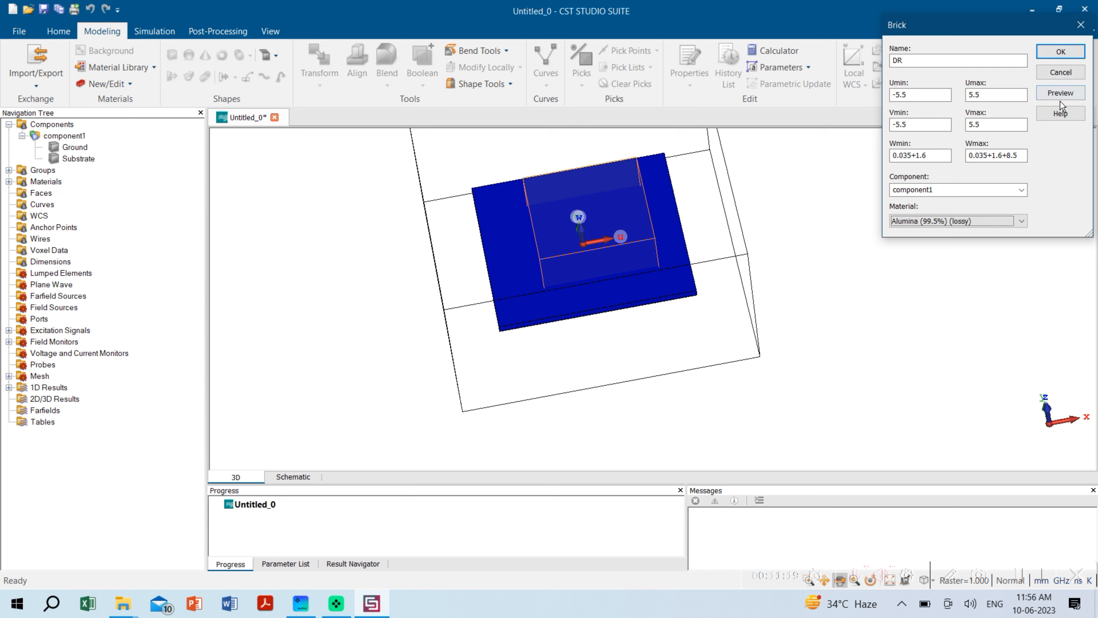
left_click(1064, 92)
left_click_drag(852, 338, 931, 245)
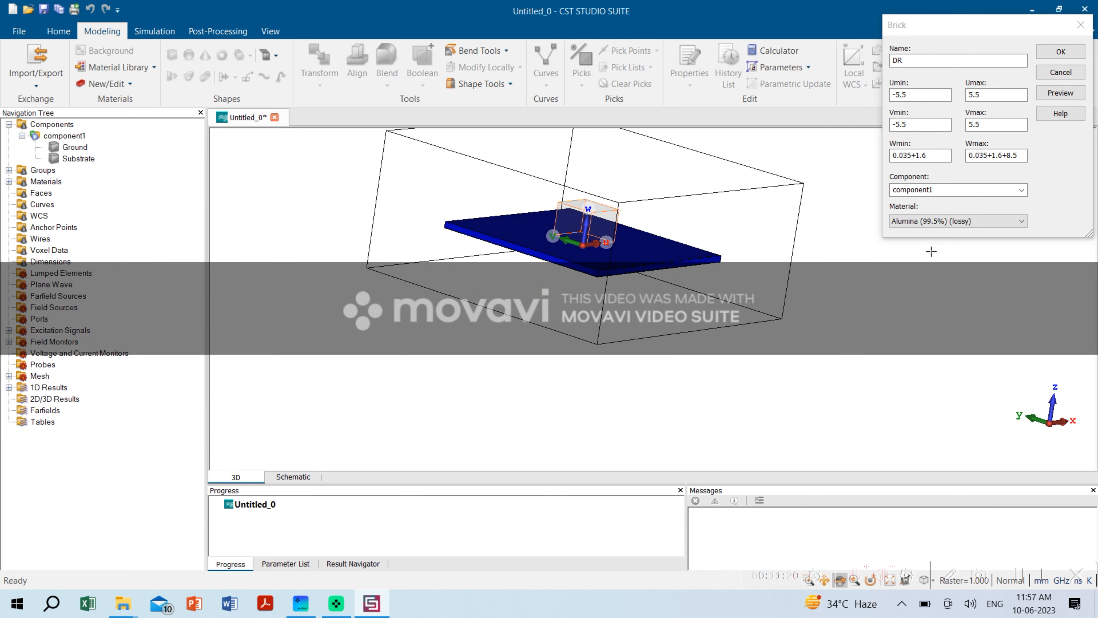
left_click(1059, 53)
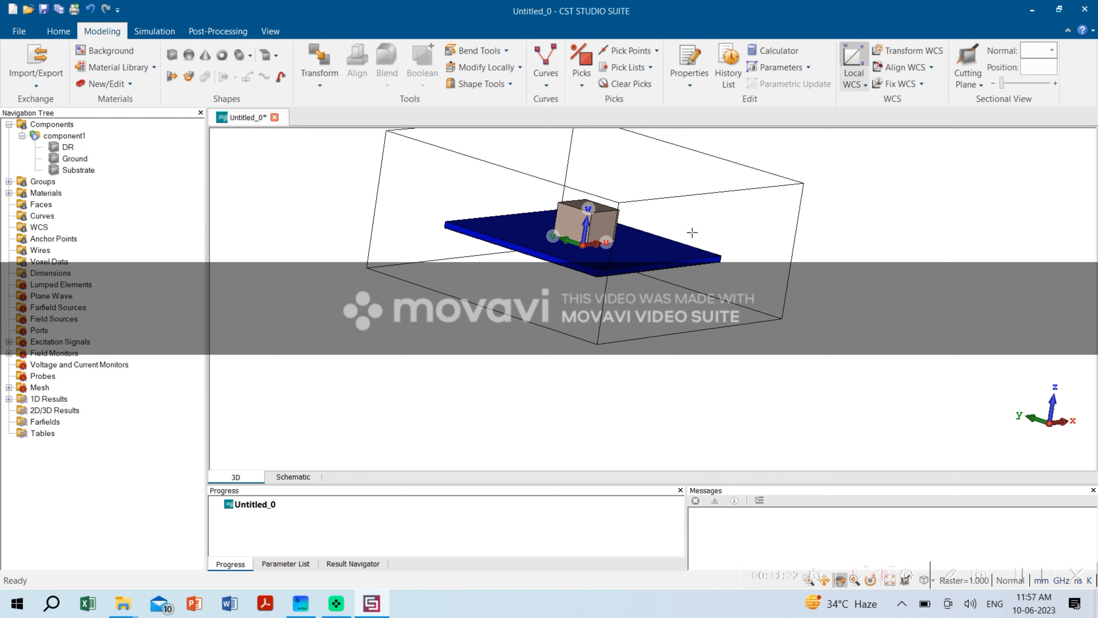
- Pick the center of the substrate's upper edge on the negative-Y side and align the WCS with that point
left_click_drag(644, 217, 621, 260)
left_click_drag(560, 351, 604, 313)
left_click_drag(648, 261, 638, 340)
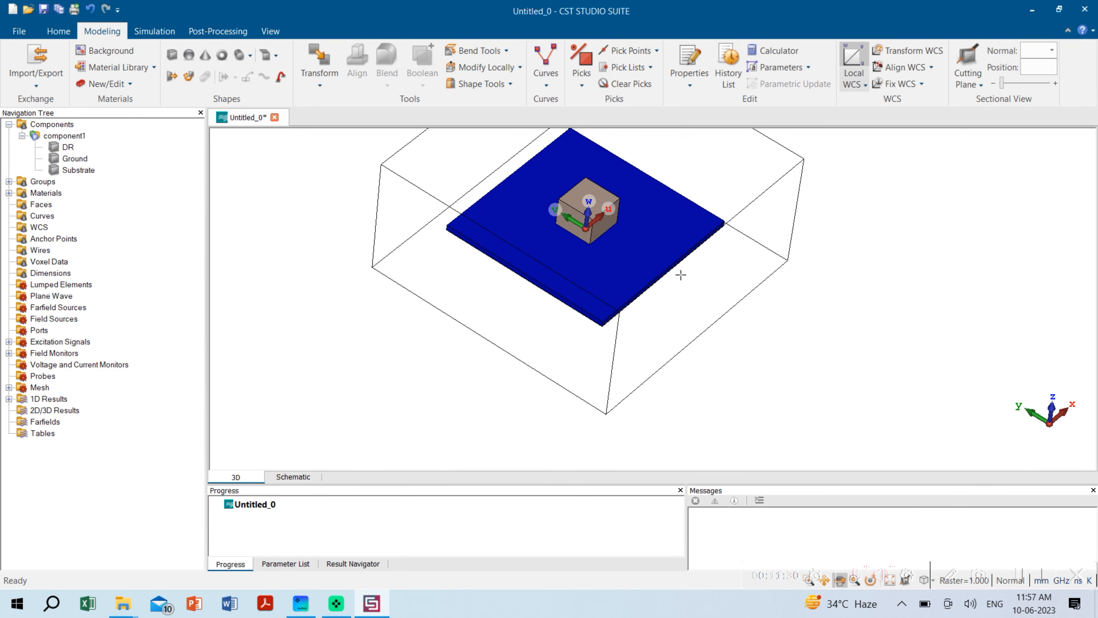
left_click_drag(680, 276, 626, 239)
scroll(627, 239, "up", 5)
scroll(638, 262, "down", 5)
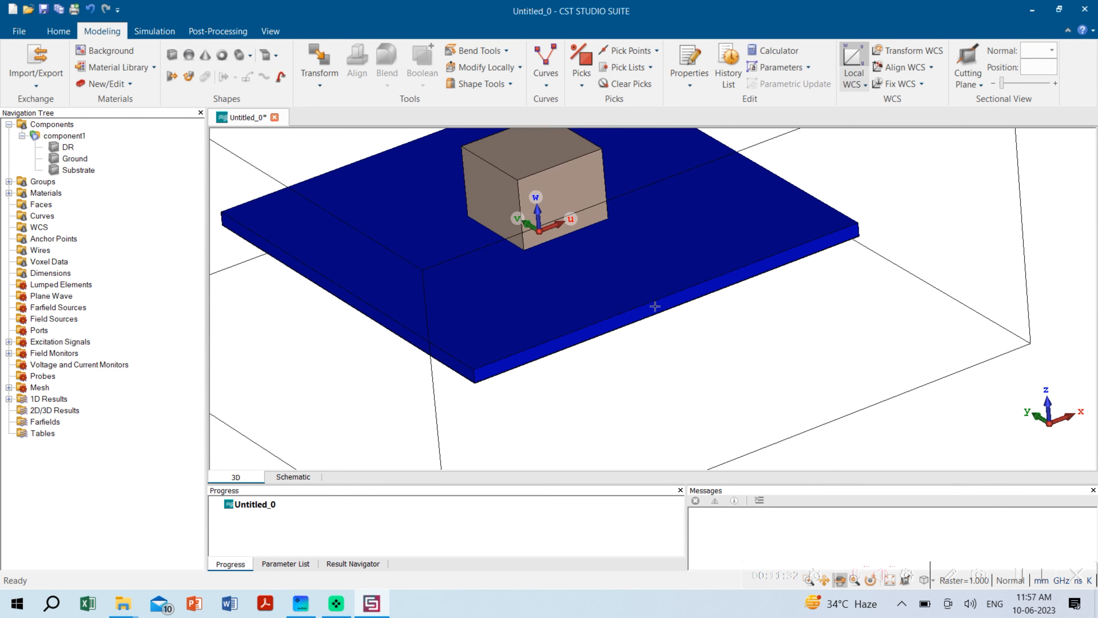
key("m")
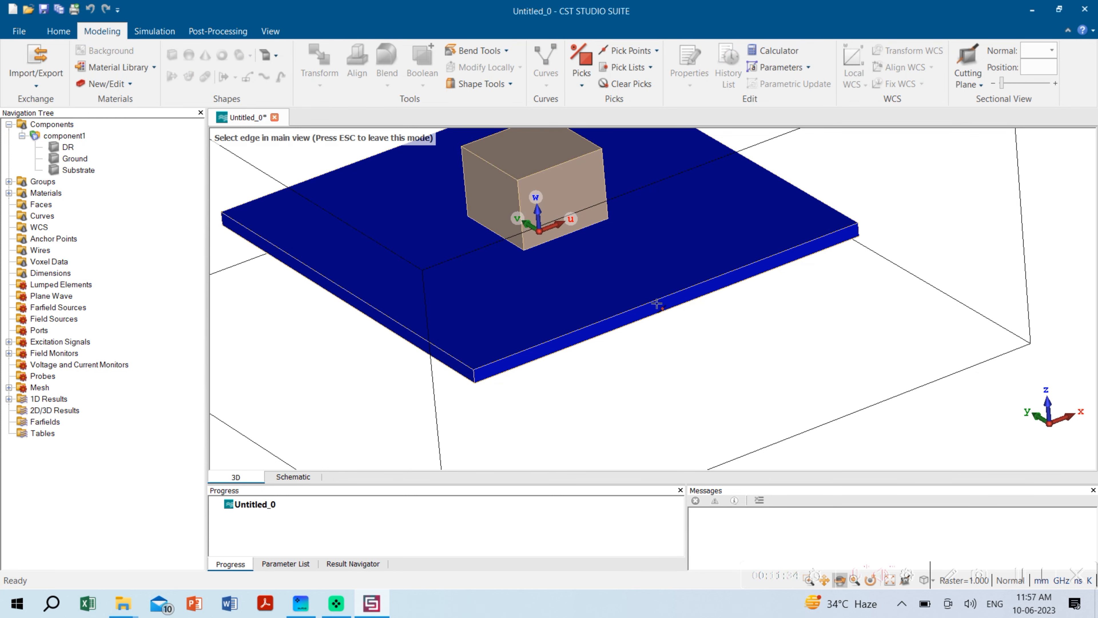
double_click(660, 298)
left_click_drag(716, 322, 721, 345)
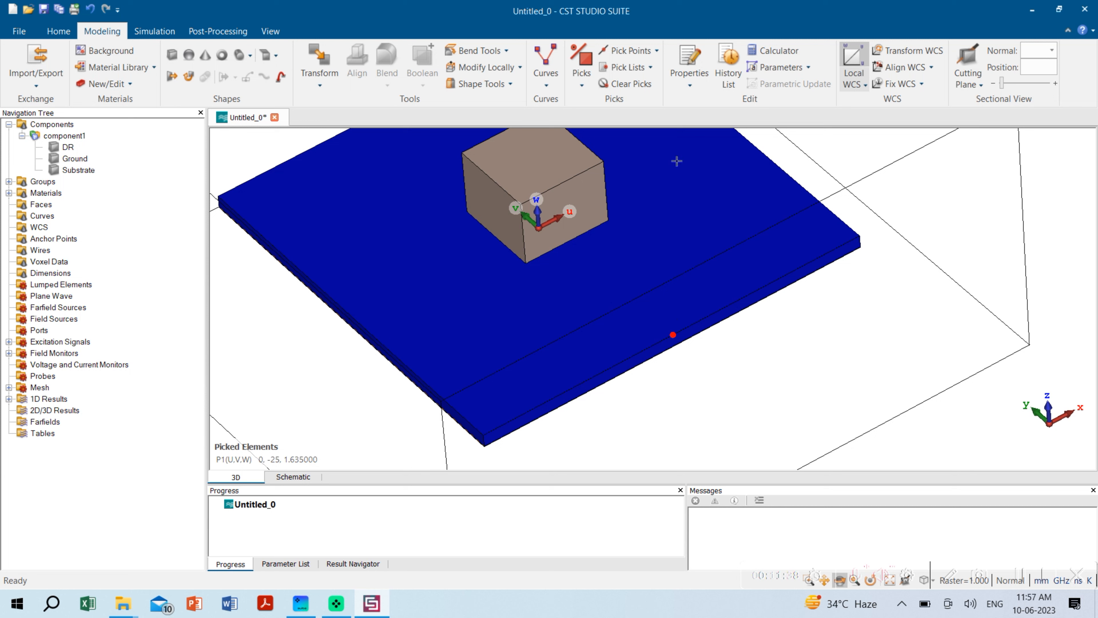
left_click(657, 51)
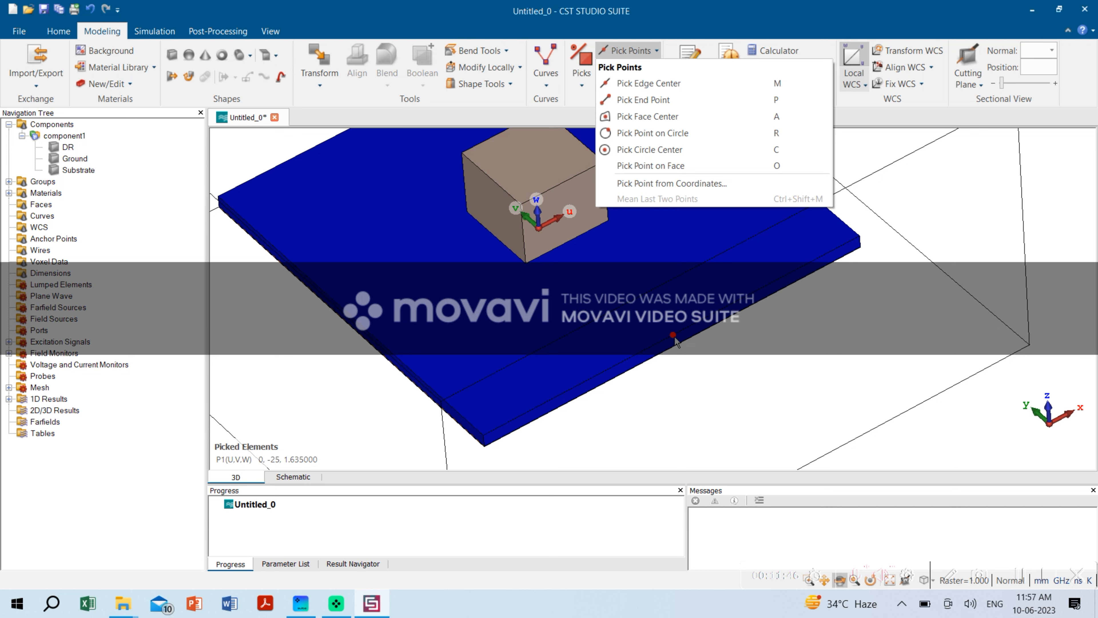
left_click(737, 388)
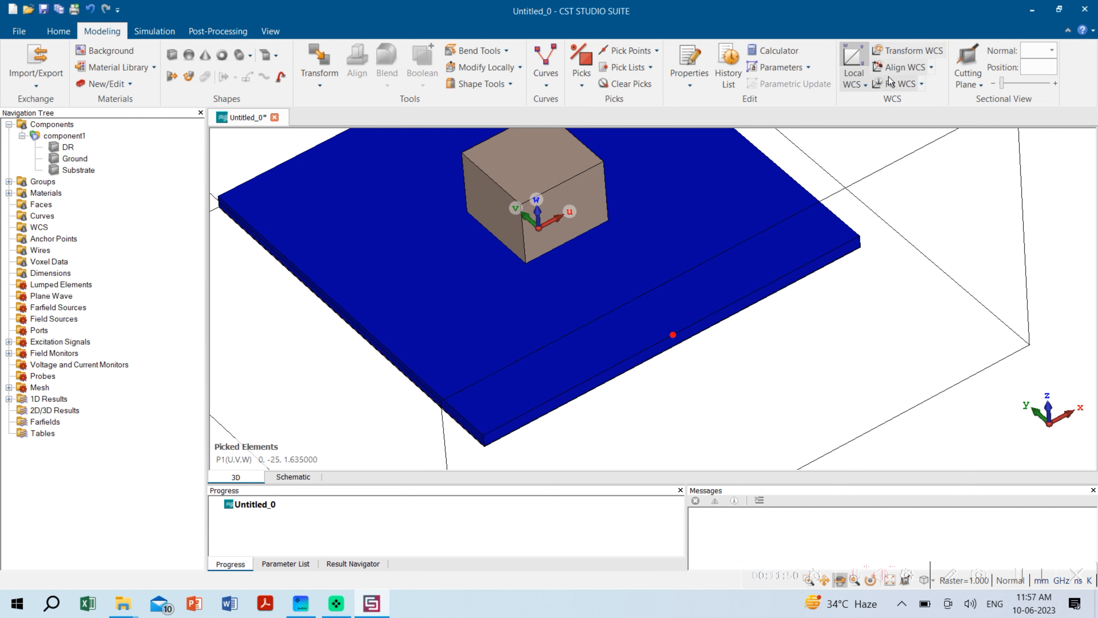
left_click(900, 68)
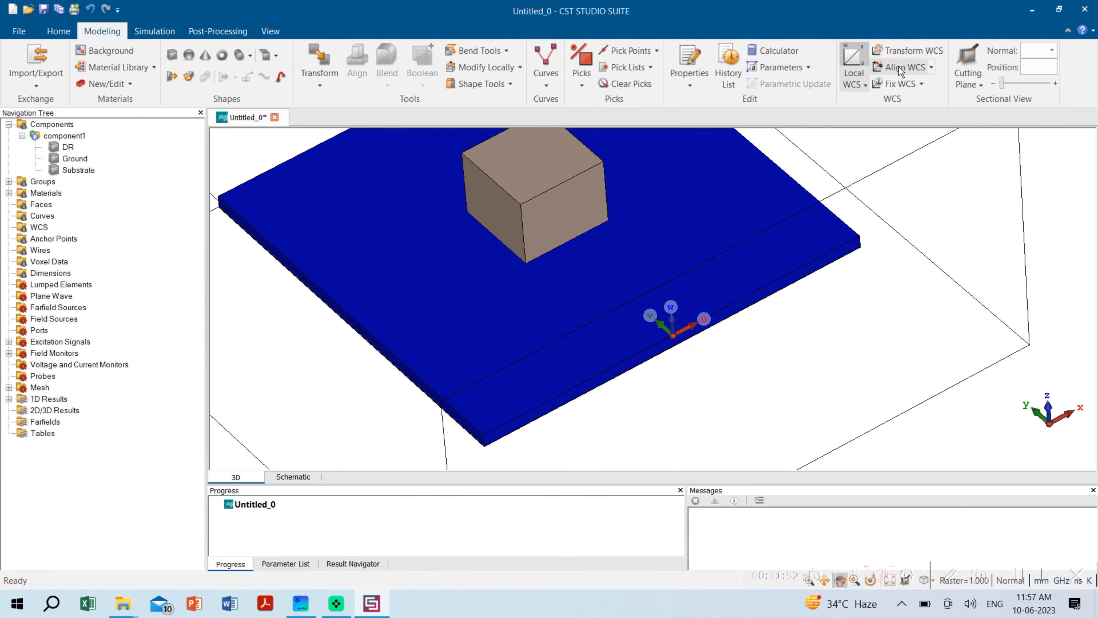
- Draw a brick about 3.6 by 21.3 mm and 4.9 mm high from the substrate edge toward the DR and name it Feed
scroll(682, 335, "up", 3)
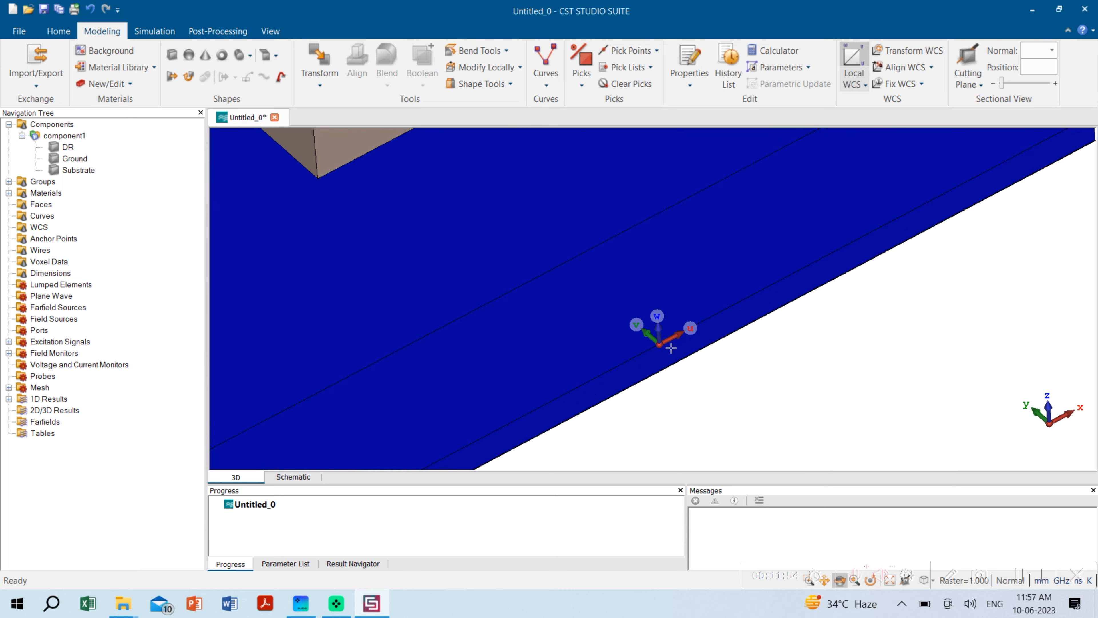
scroll(727, 311, "down", 3)
left_click_drag(705, 335, 723, 256)
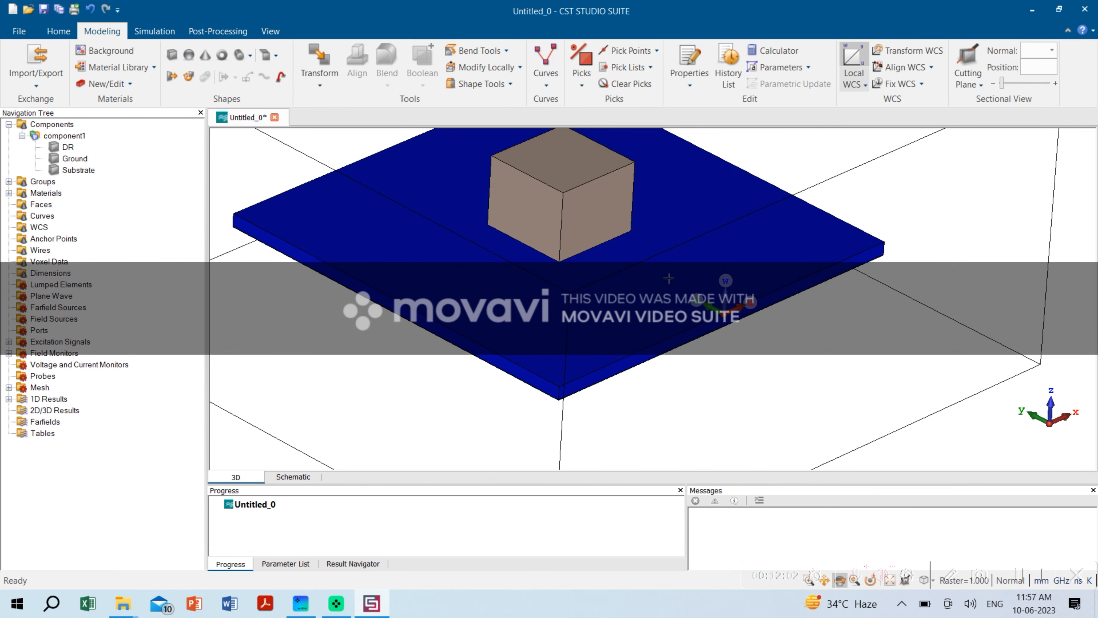
left_click_drag(623, 310, 654, 360)
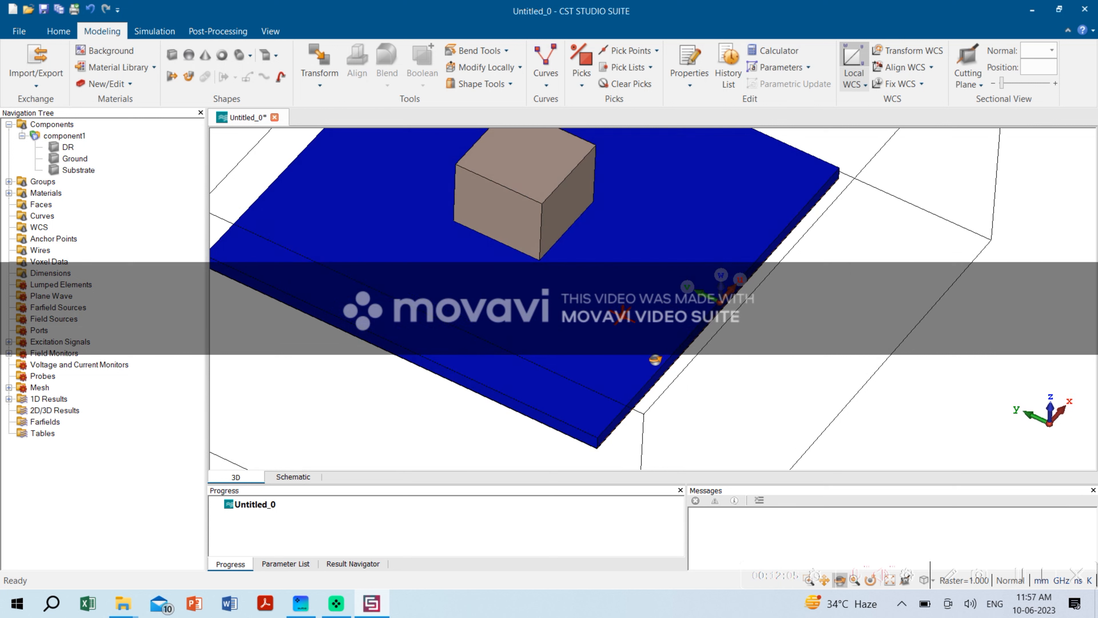
left_click(173, 59)
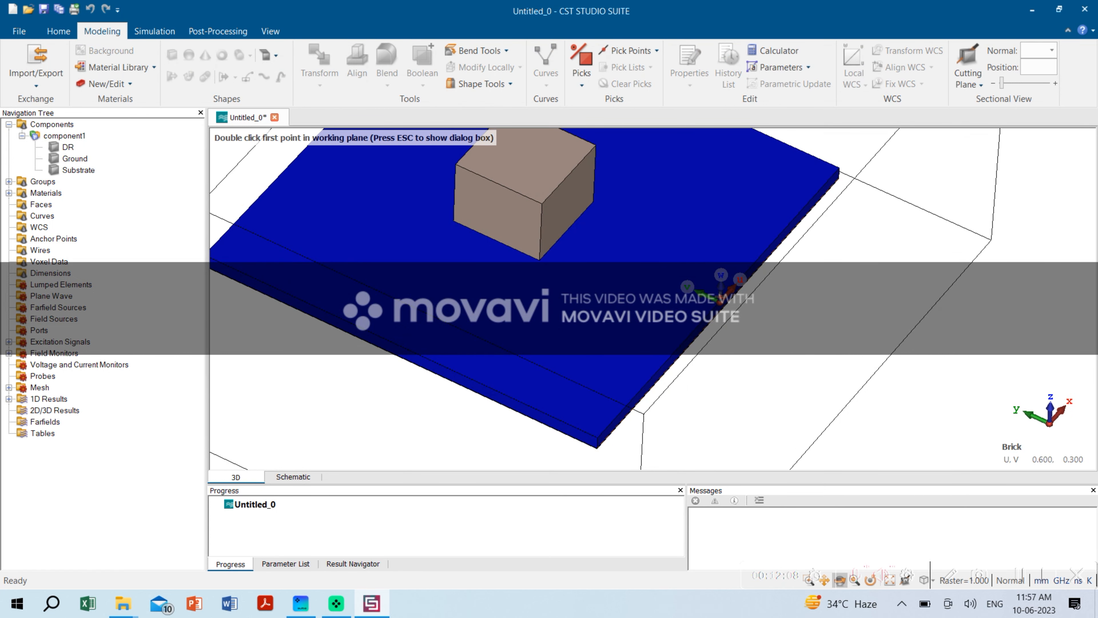
double_click(626, 271)
double_click(536, 239)
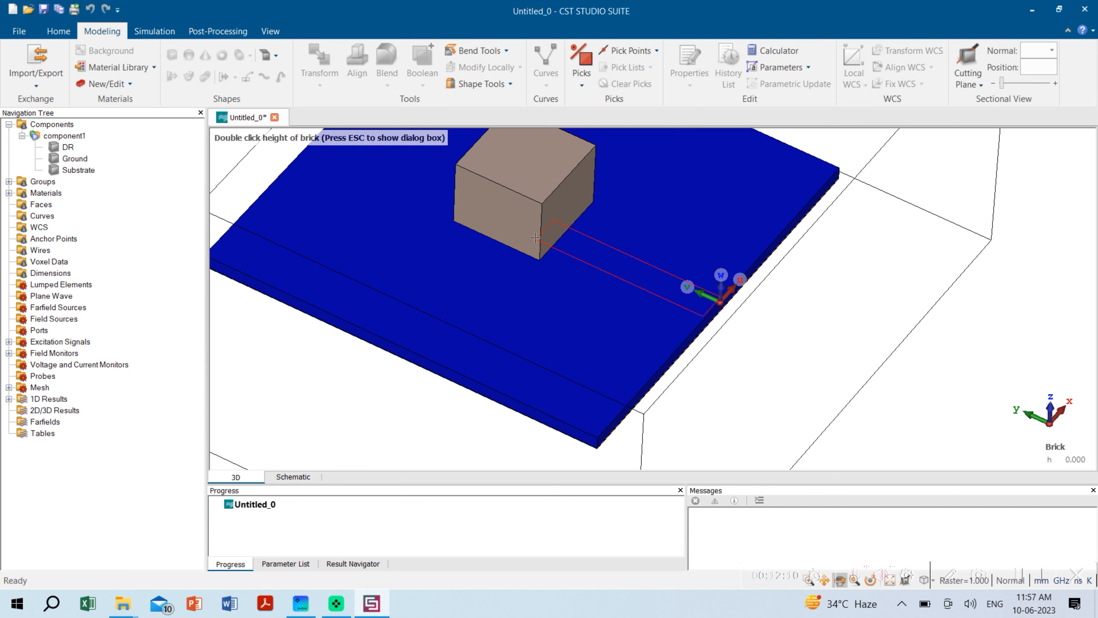
double_click(551, 215)
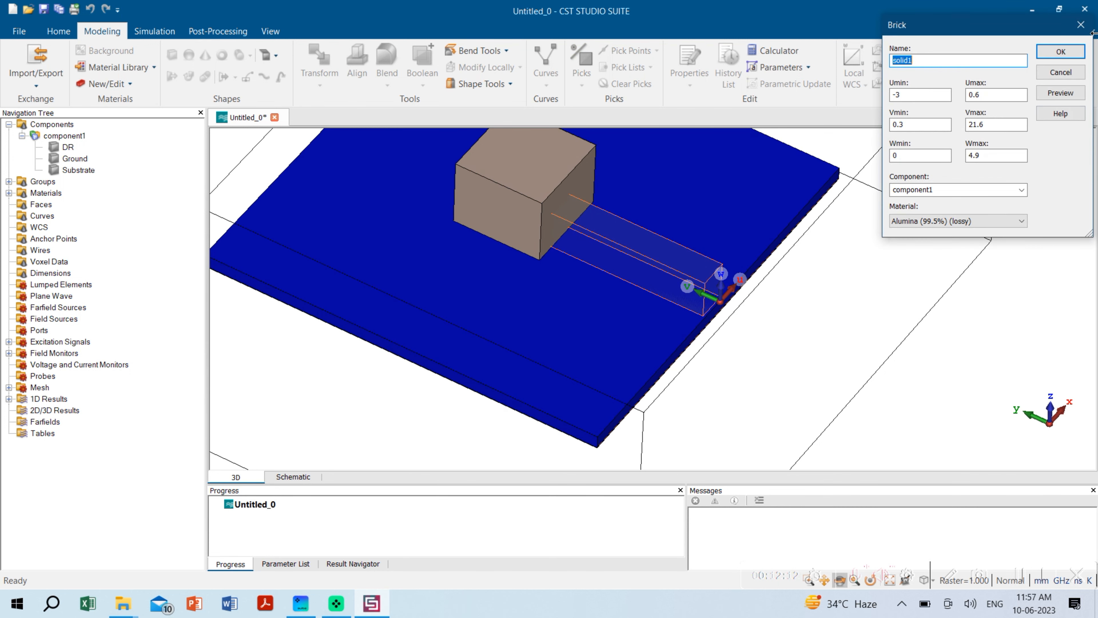
type("Feed")
left_click(1025, 580)
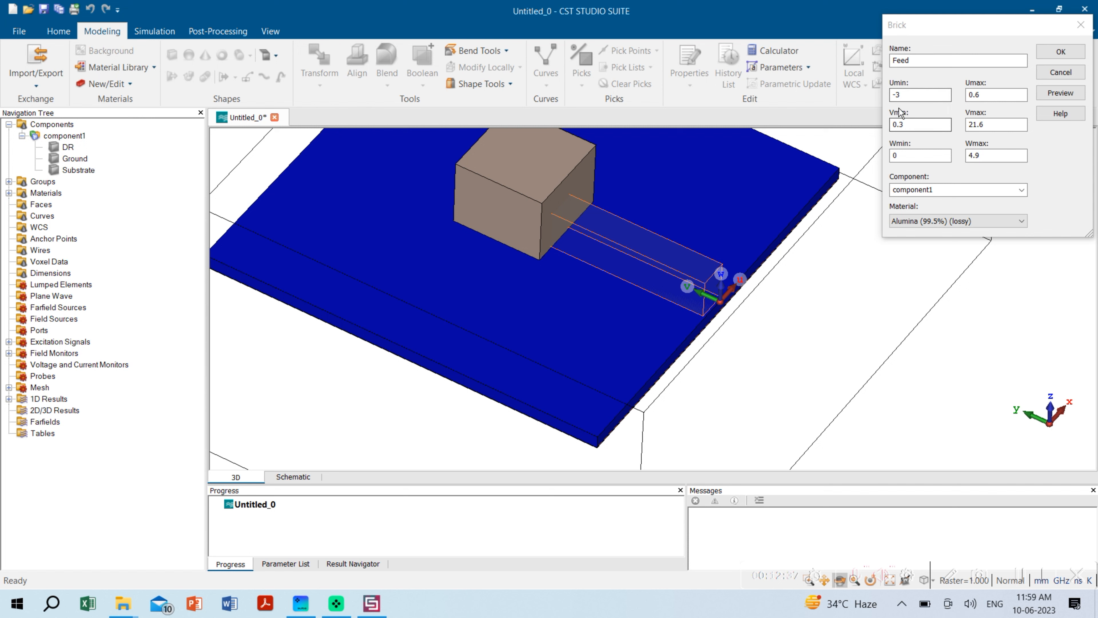
- Set the Feed brick's U range from -3.7/2 to 3.7/2 and its V range from 0 to 20.5 mm
left_click_drag(908, 95, 887, 100)
type("-")
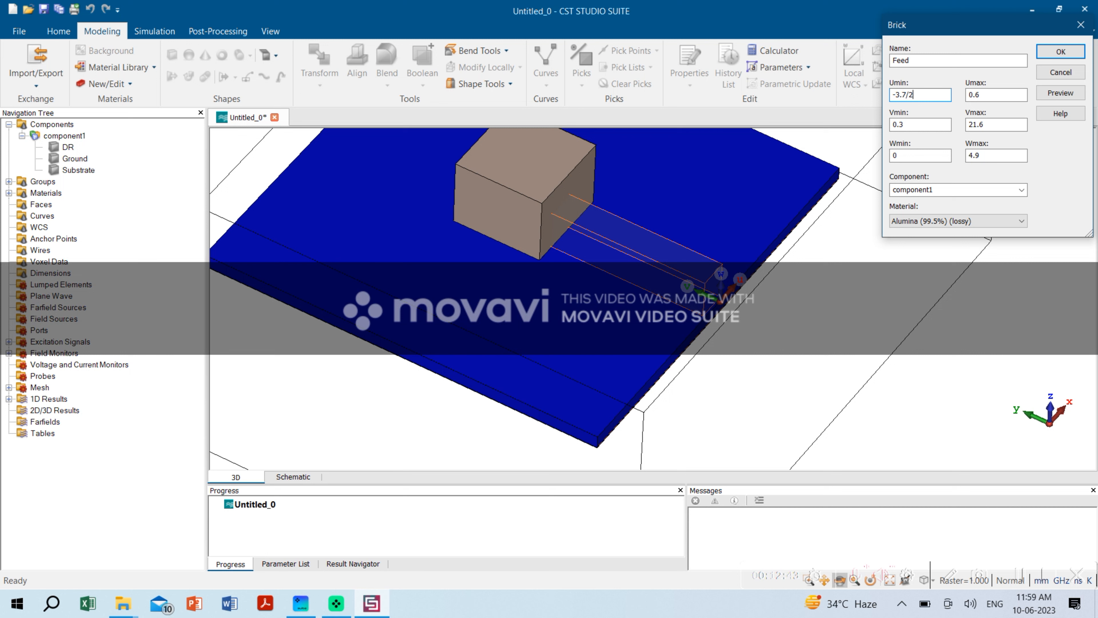
key("Tab")
type("3")
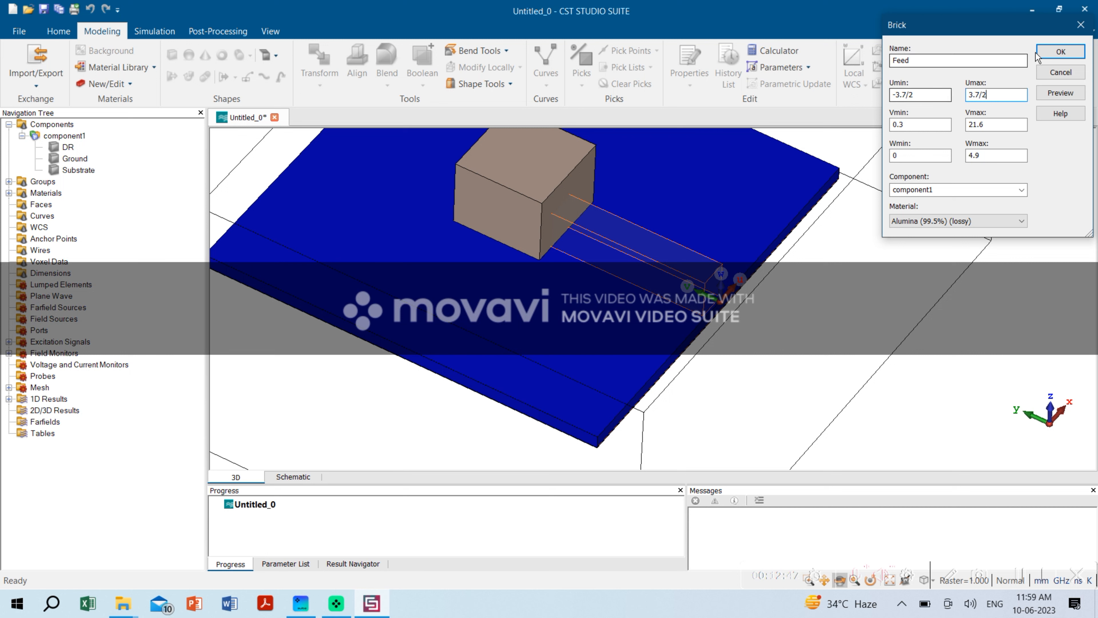
double_click(931, 126)
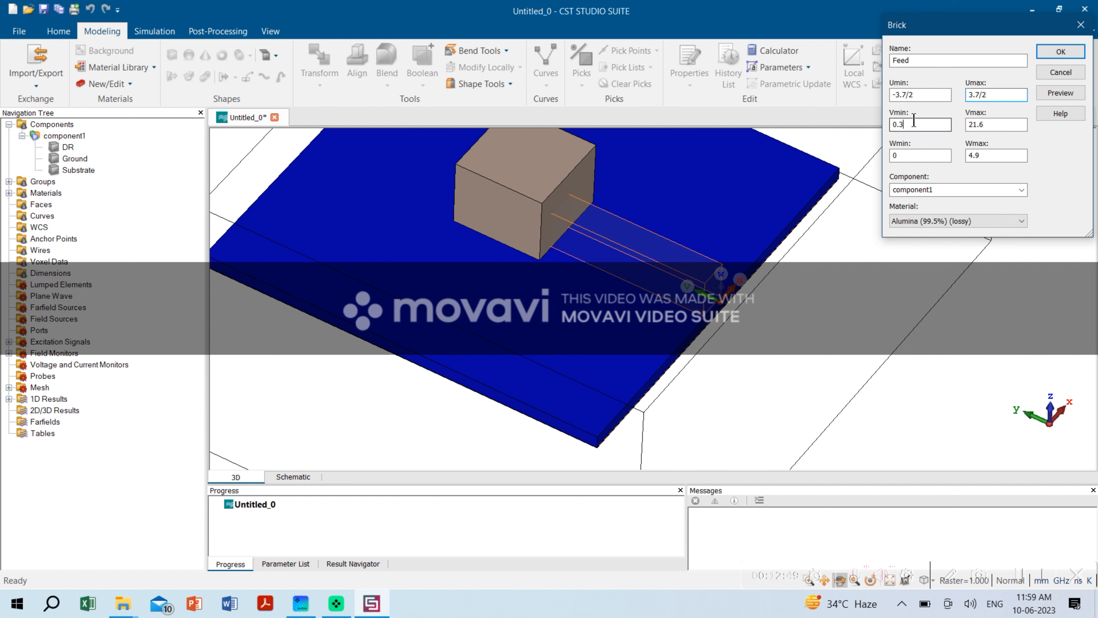
type("0")
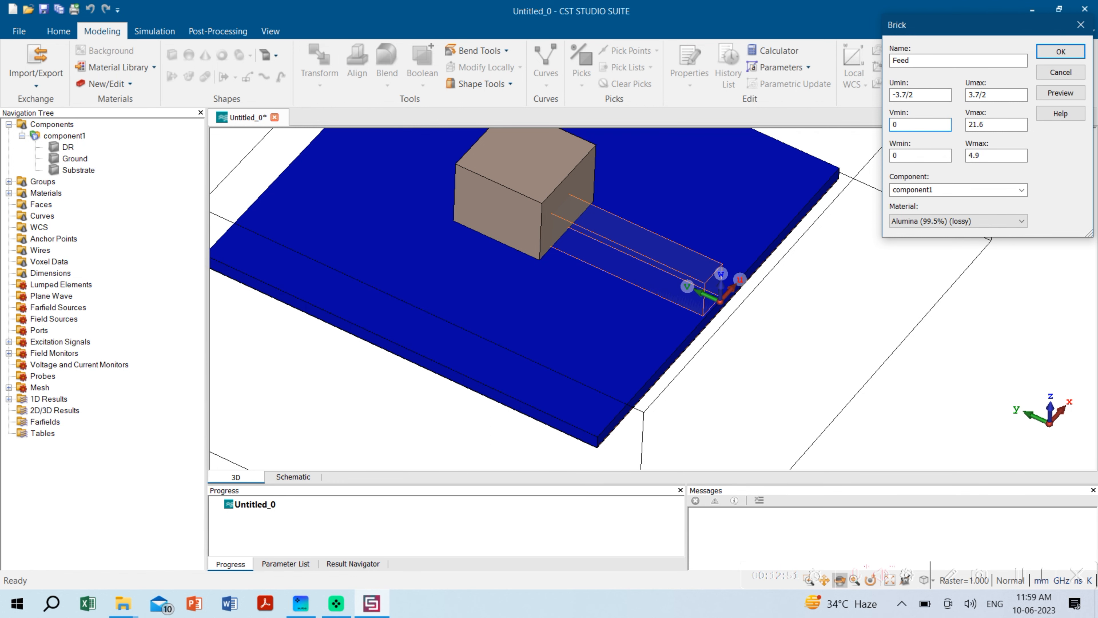
key("Tab")
type("2")
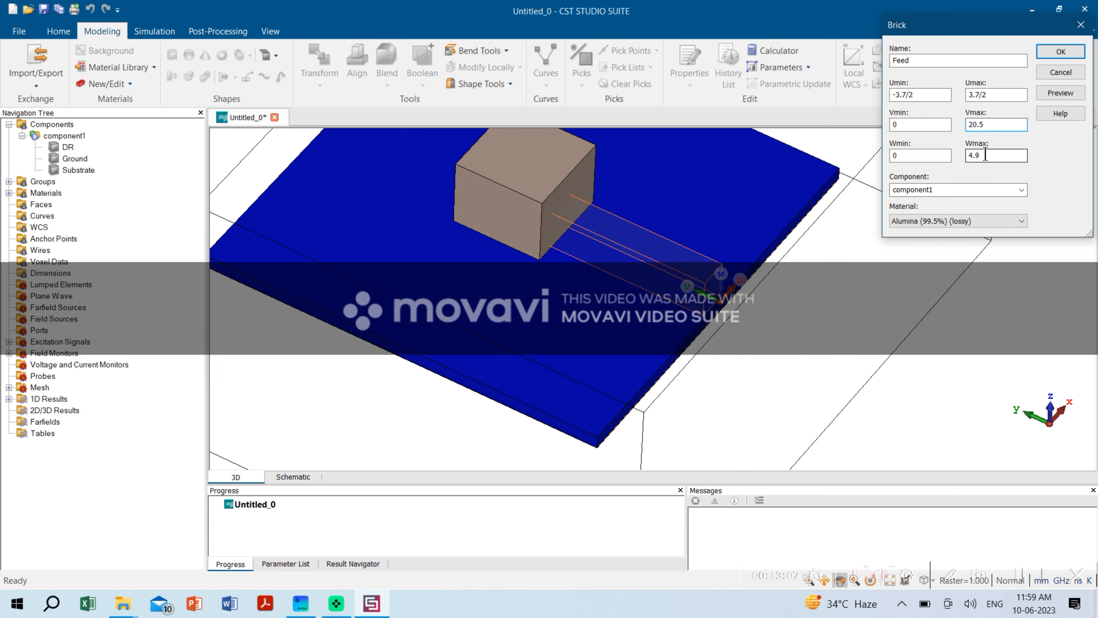
- Keep the Feed brick's base at W 0 and set its upper W limit to 0.035 mm
left_click_drag(741, 351, 670, 269)
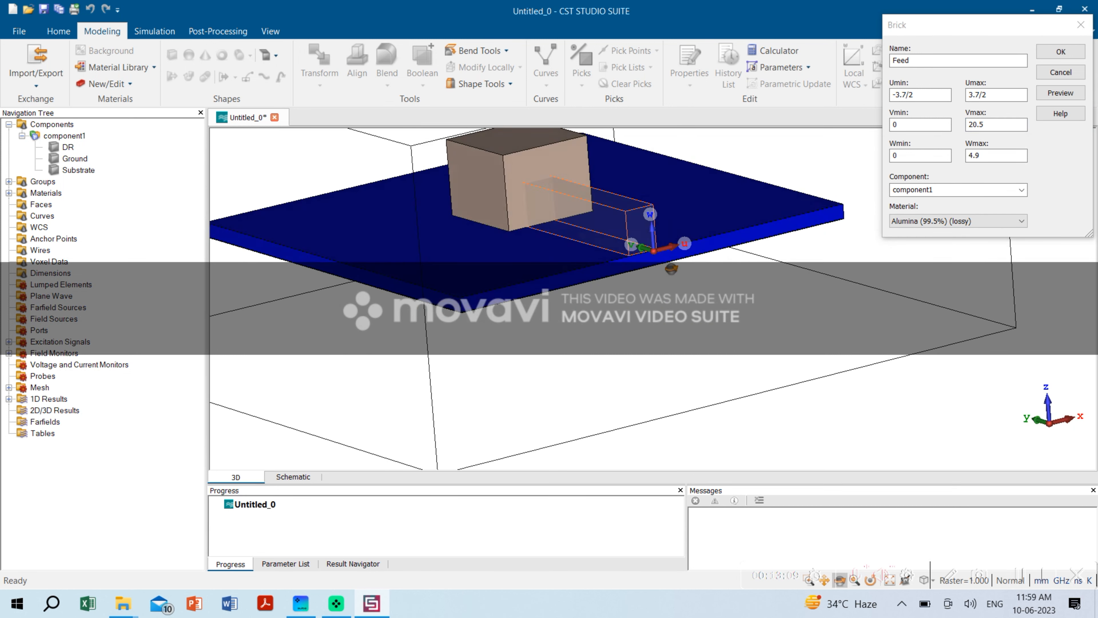
left_click_drag(767, 311, 882, 387)
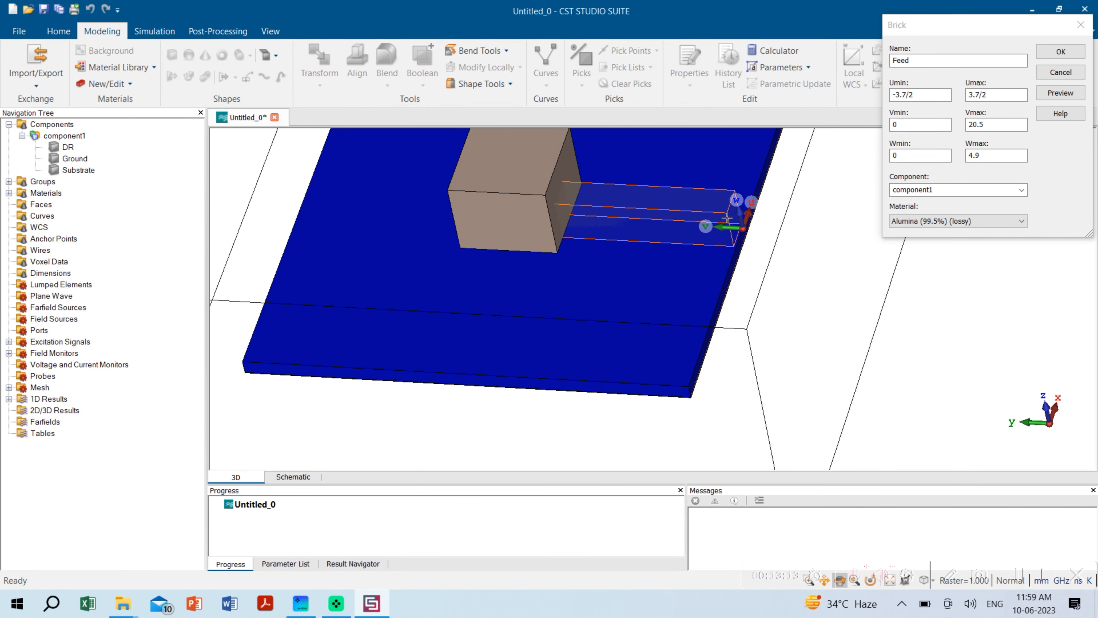
left_click_drag(545, 203, 574, 243)
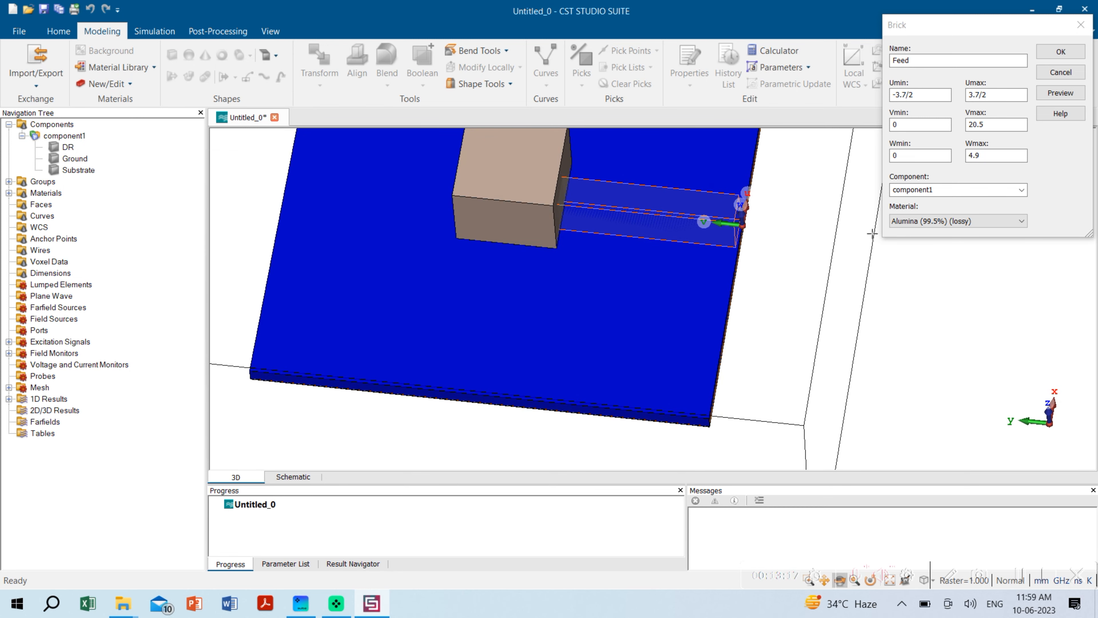
left_click(906, 157)
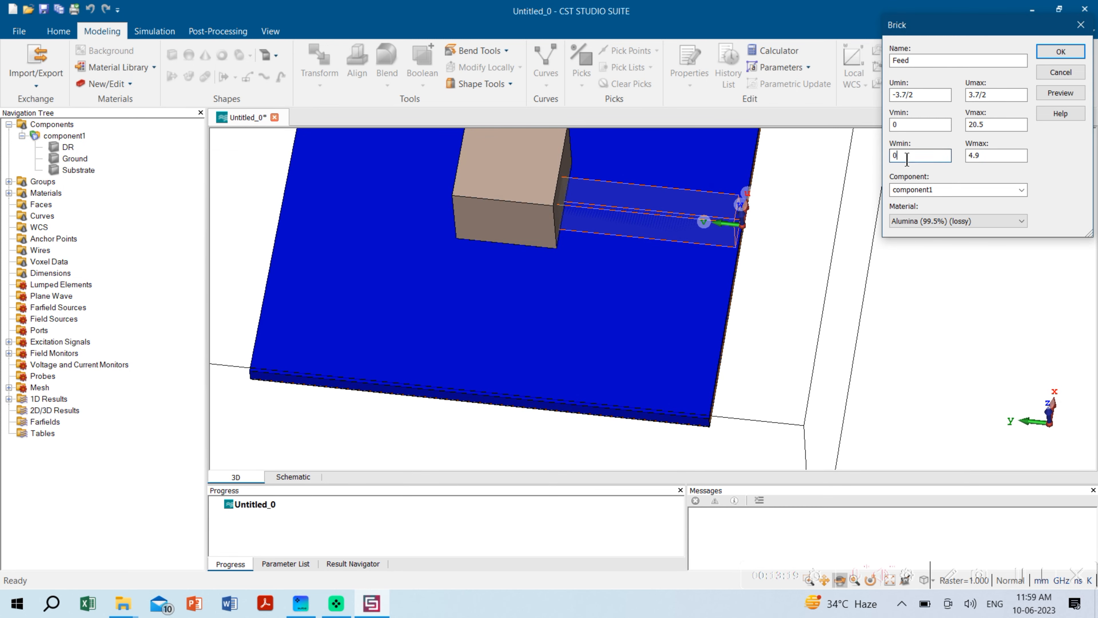
left_click(982, 157)
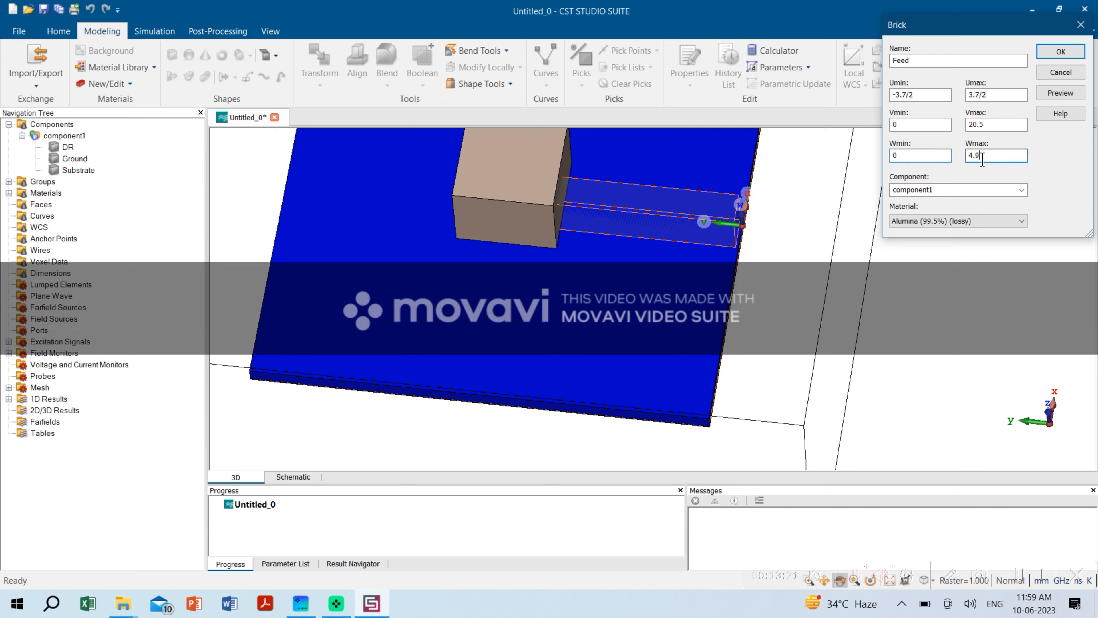
left_click_drag(981, 157, 967, 155)
type("0.035")
- Assign PEC as the Feed brick's material, preview the shape and create it
left_click(1005, 219)
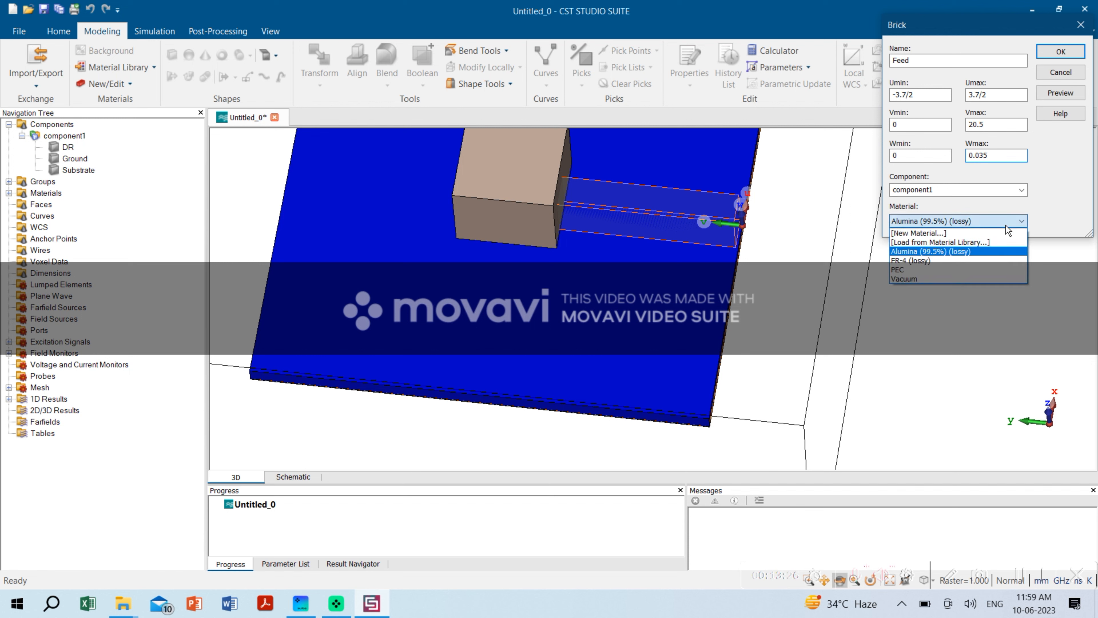
left_click(935, 269)
left_click(1050, 93)
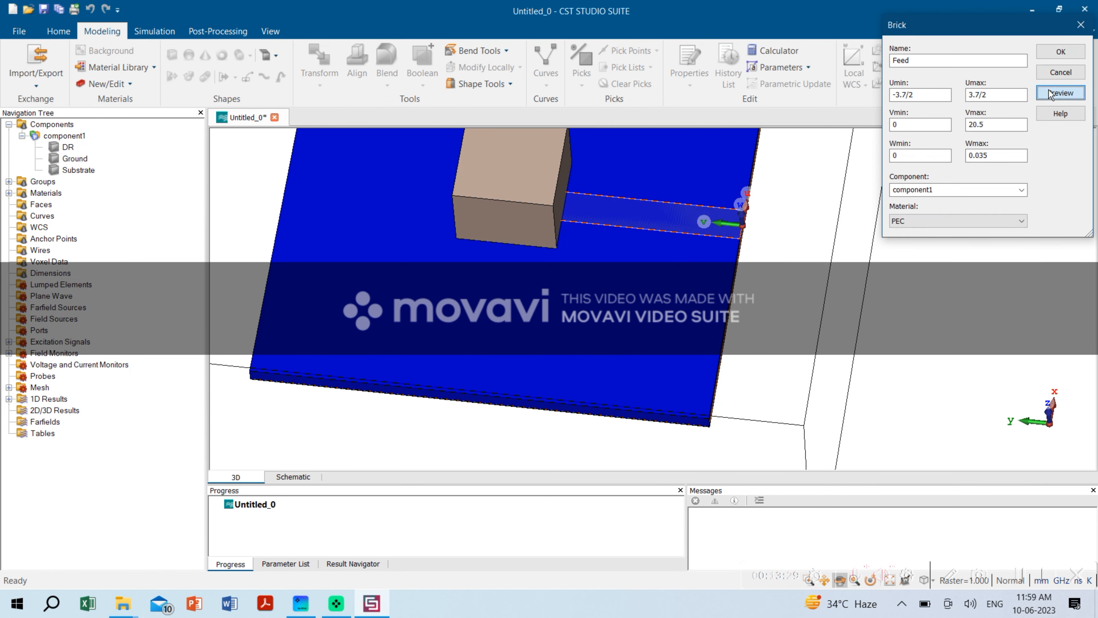
left_click(1060, 52)
- Overwrite the Feed strip's material color with bright pink
left_click_drag(807, 238, 610, 295)
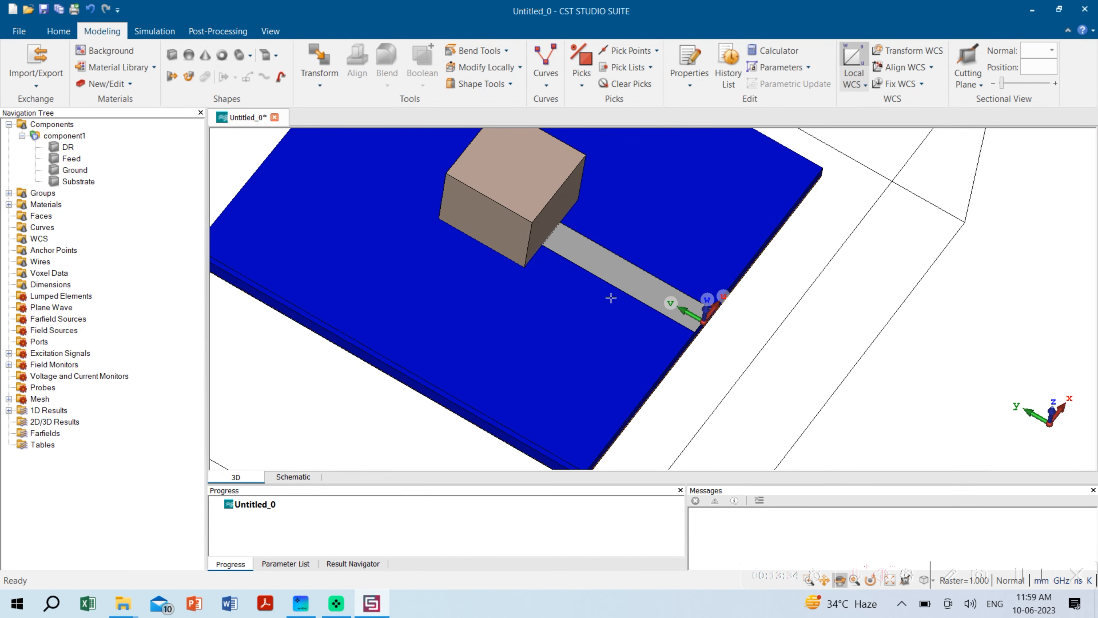
left_click(613, 278)
right_click(613, 278)
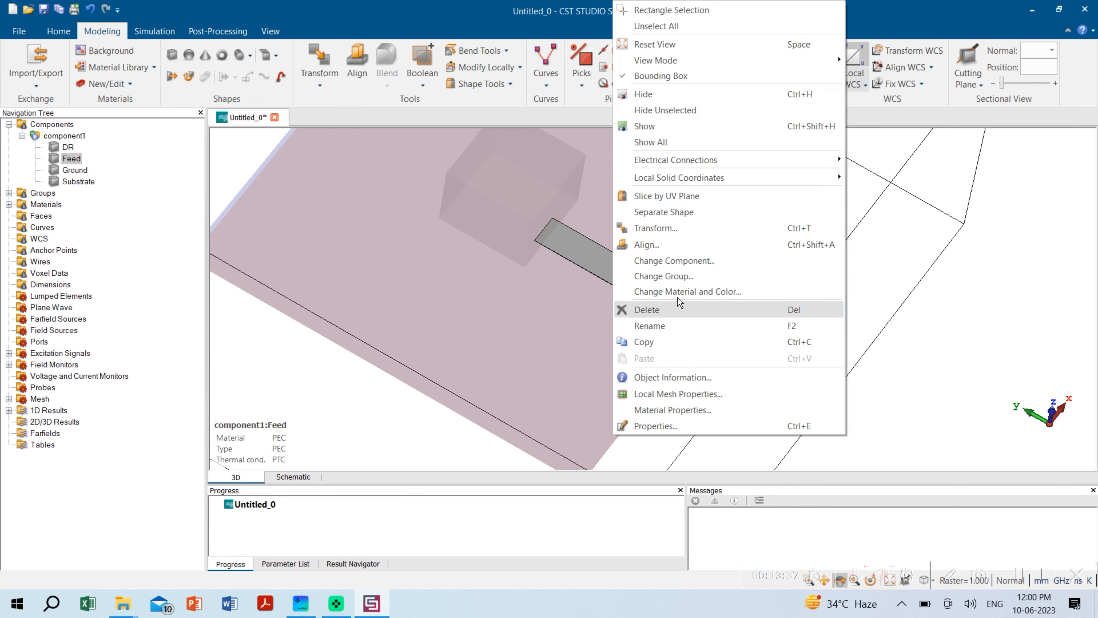
left_click(684, 291)
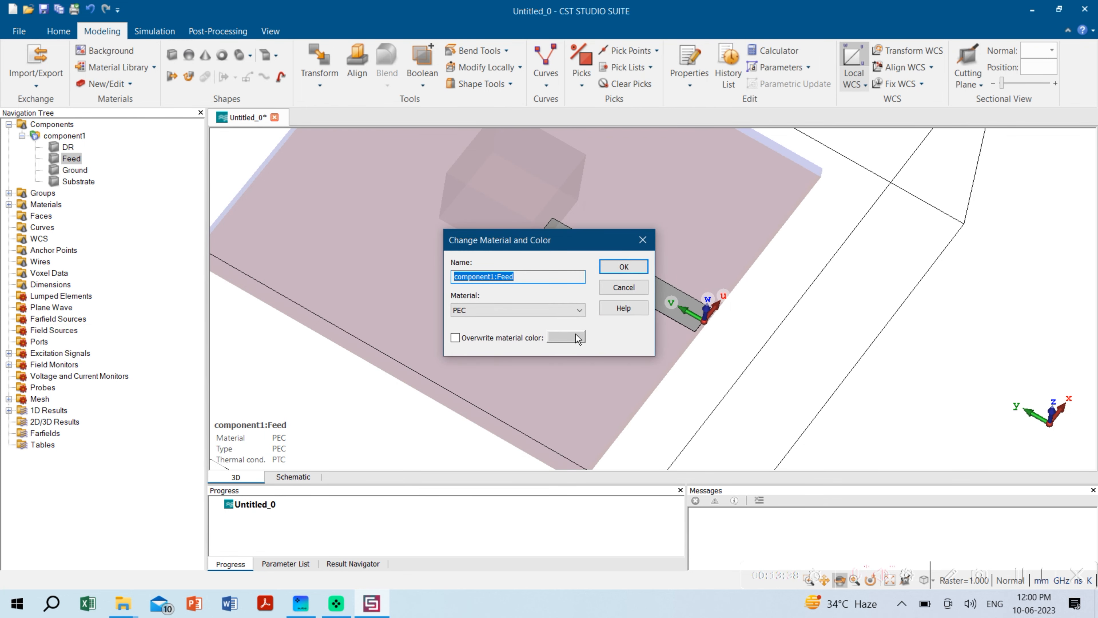
left_click(566, 337)
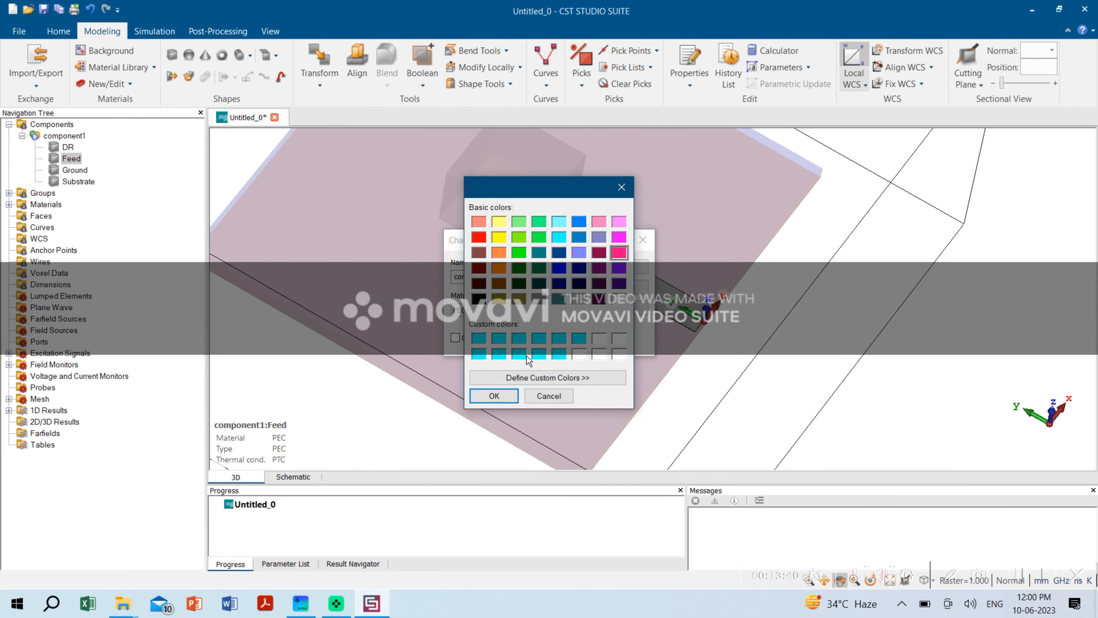
left_click(493, 396)
left_click(629, 265)
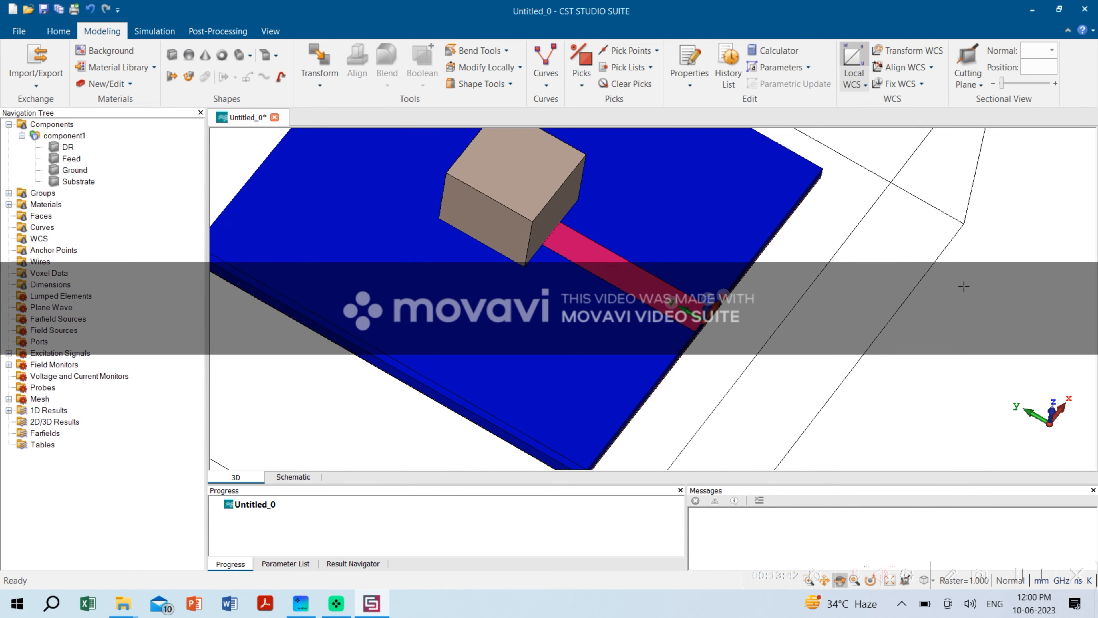
- Examine the feed strip's end at the substrate edge and its run to the DR from several angles
left_click_drag(677, 330, 711, 273)
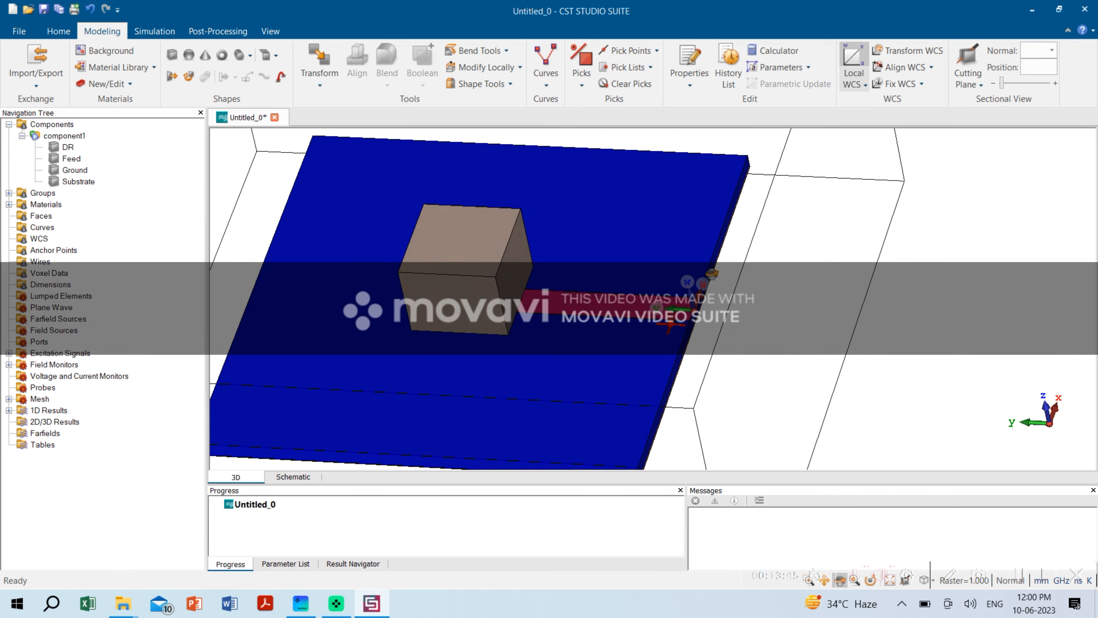
scroll(678, 333, "up", 3)
scroll(688, 320, "up", 3)
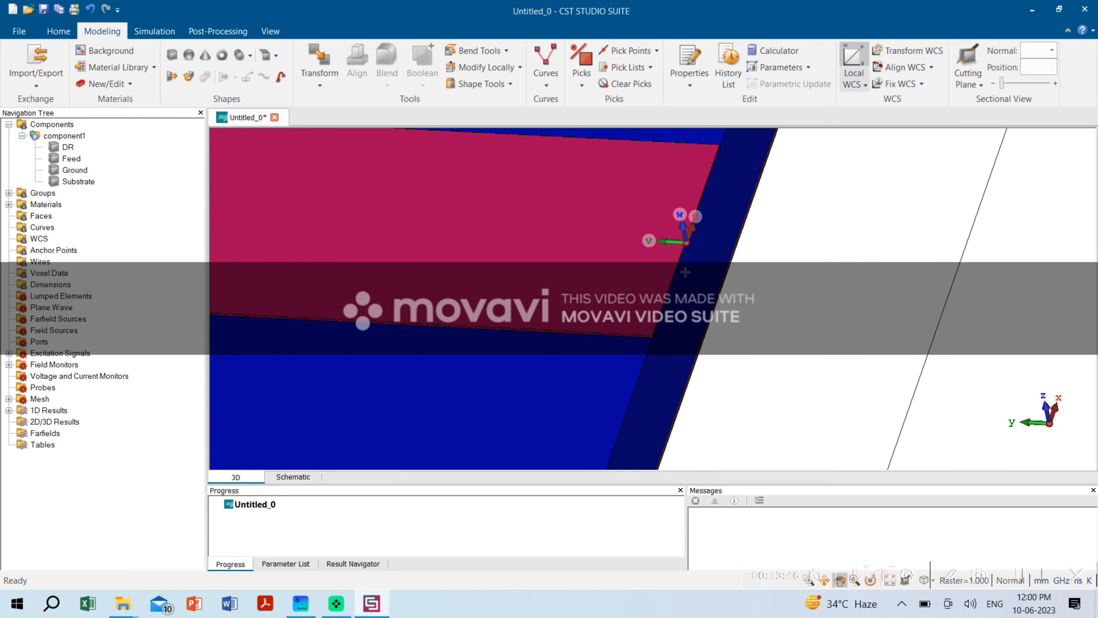
scroll(687, 259, "down", 3)
scroll(697, 284, "up", 2)
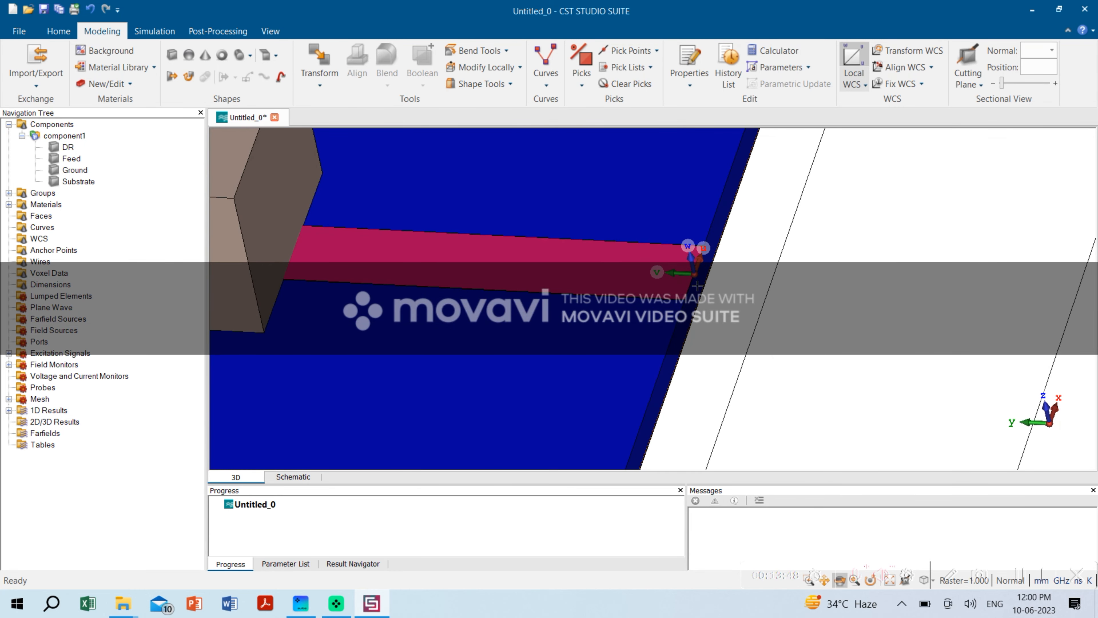
scroll(694, 275, "up", 3)
scroll(693, 275, "down", 4)
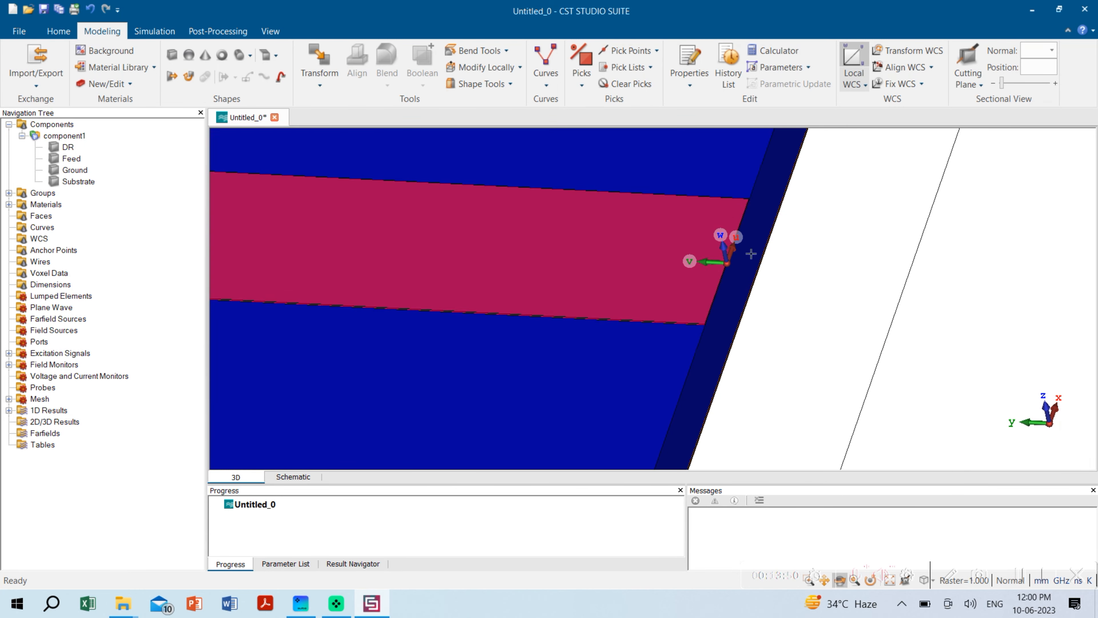
left_click_drag(750, 253, 594, 297)
scroll(594, 297, "down", 5)
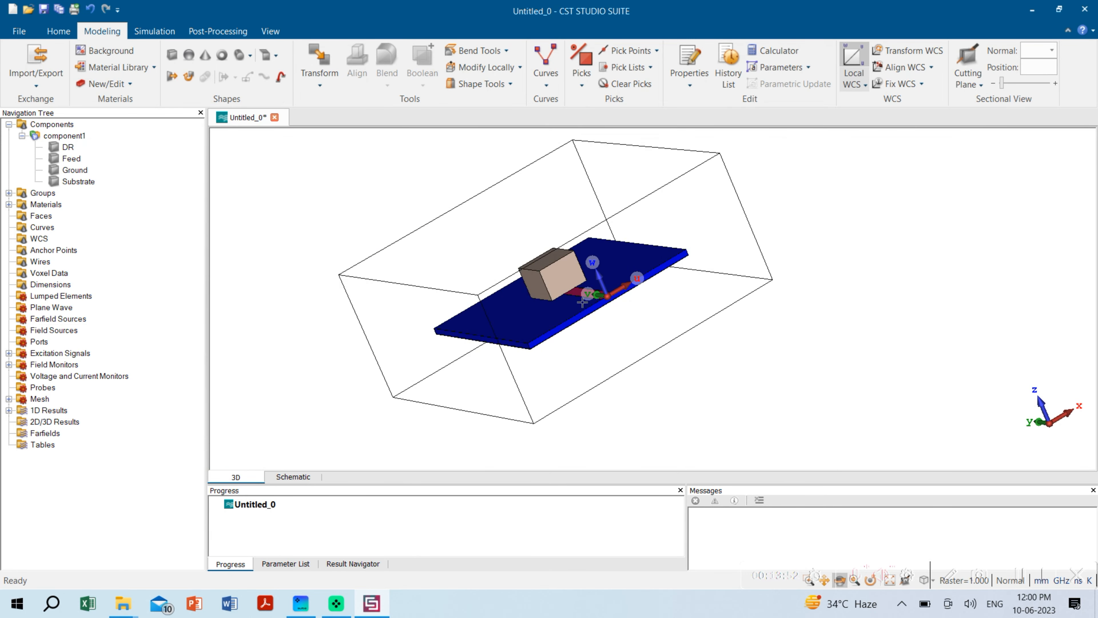
scroll(580, 303, "up", 4)
left_click(139, 34)
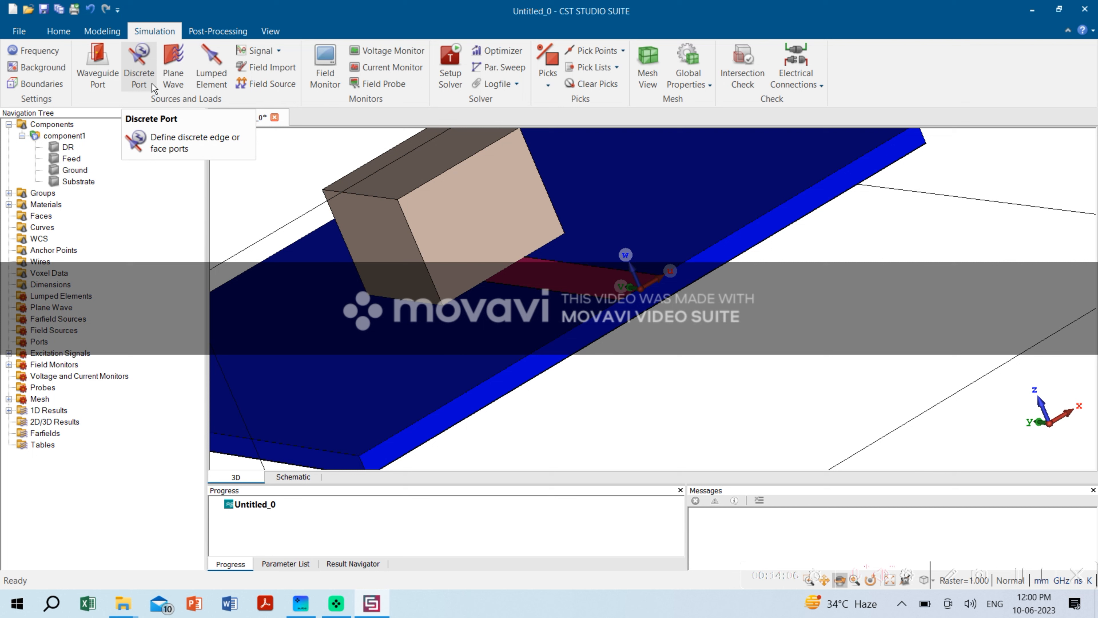
left_click(152, 82)
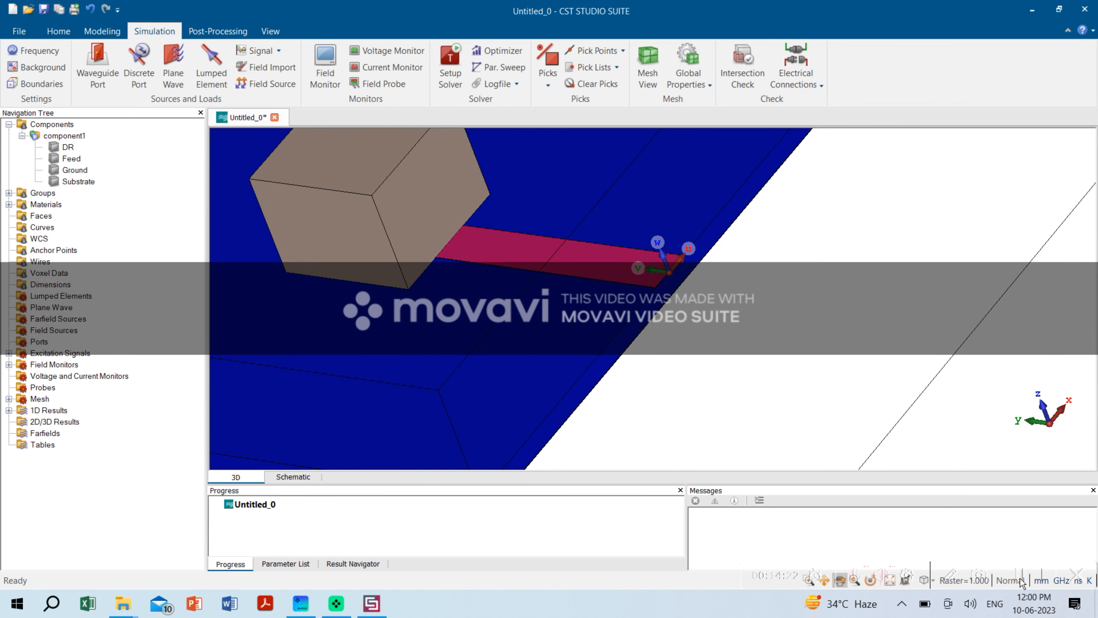
scroll(670, 258, "up", 5)
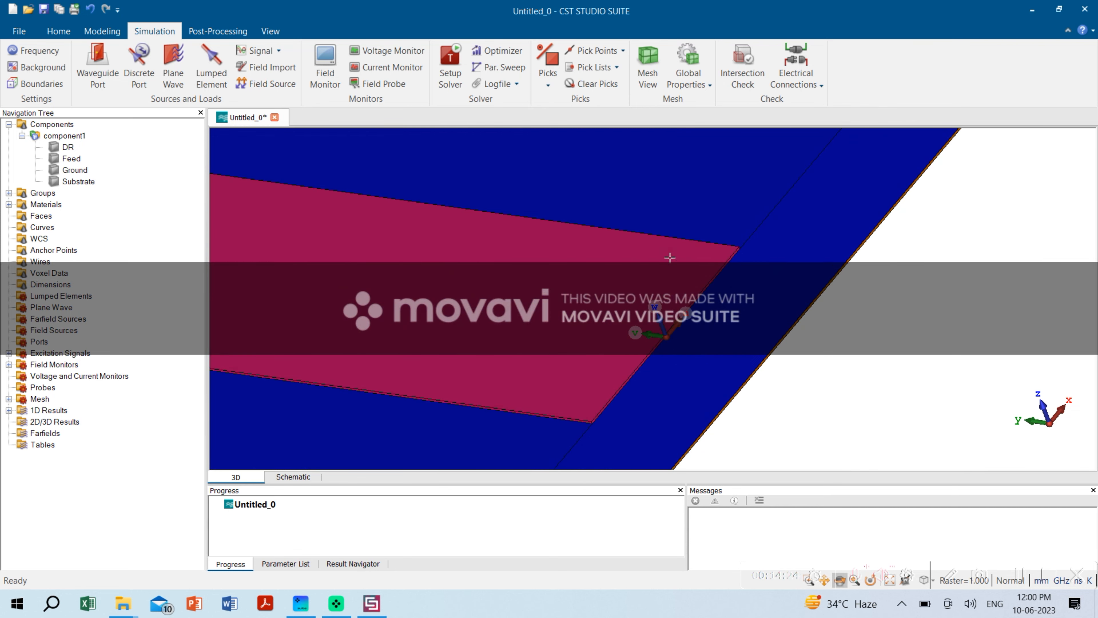
scroll(660, 338, "down", 3)
left_click_drag(661, 334, 692, 312)
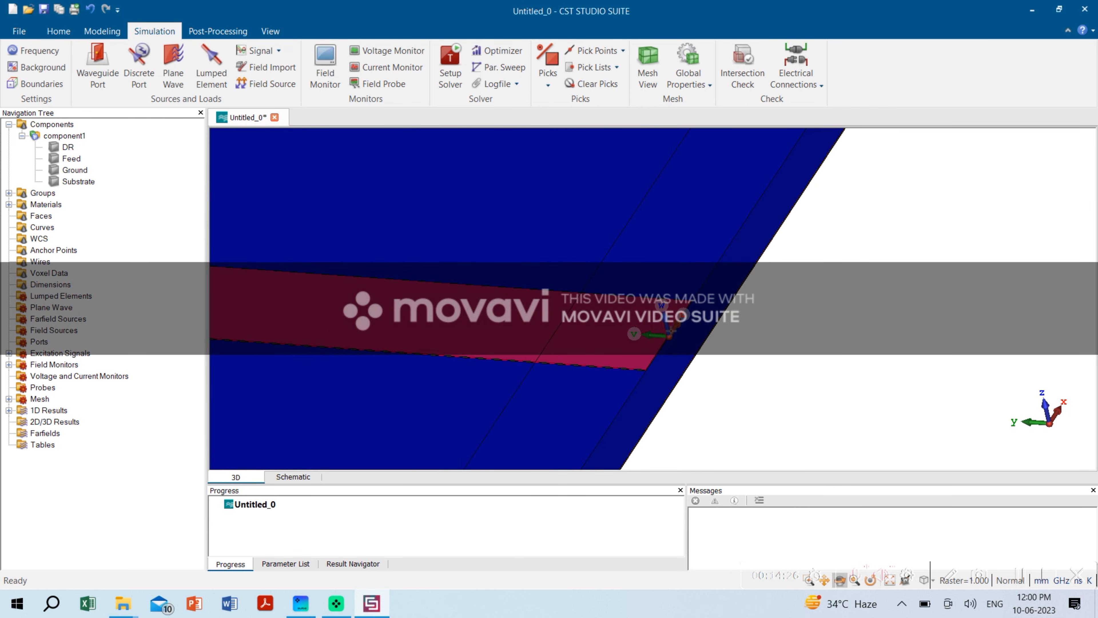
scroll(672, 340, "down", 3)
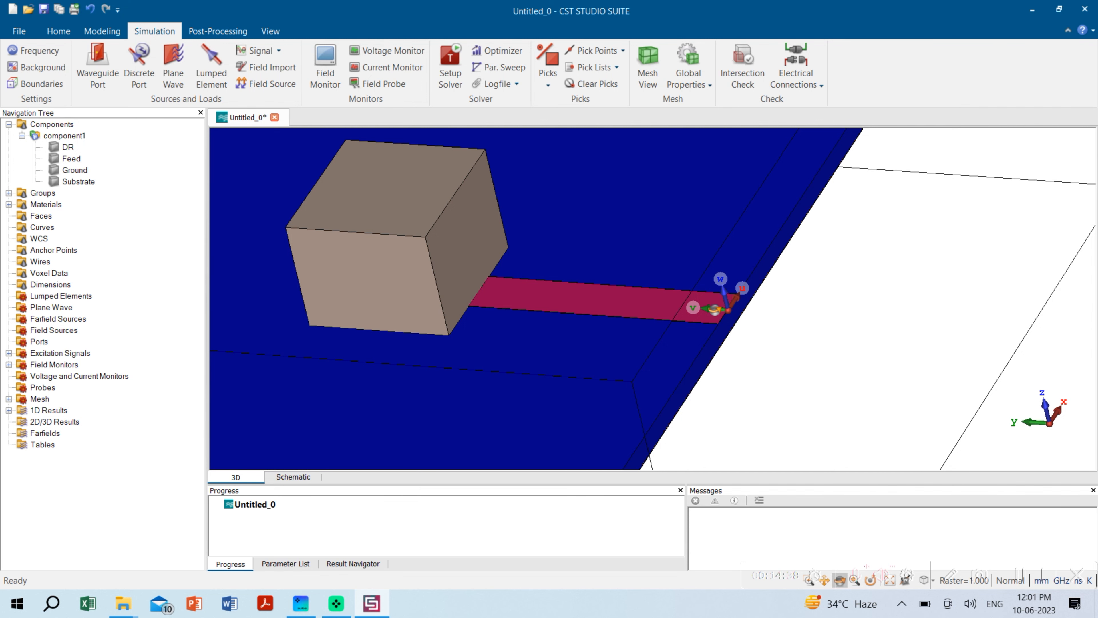
scroll(715, 311, "down", 5)
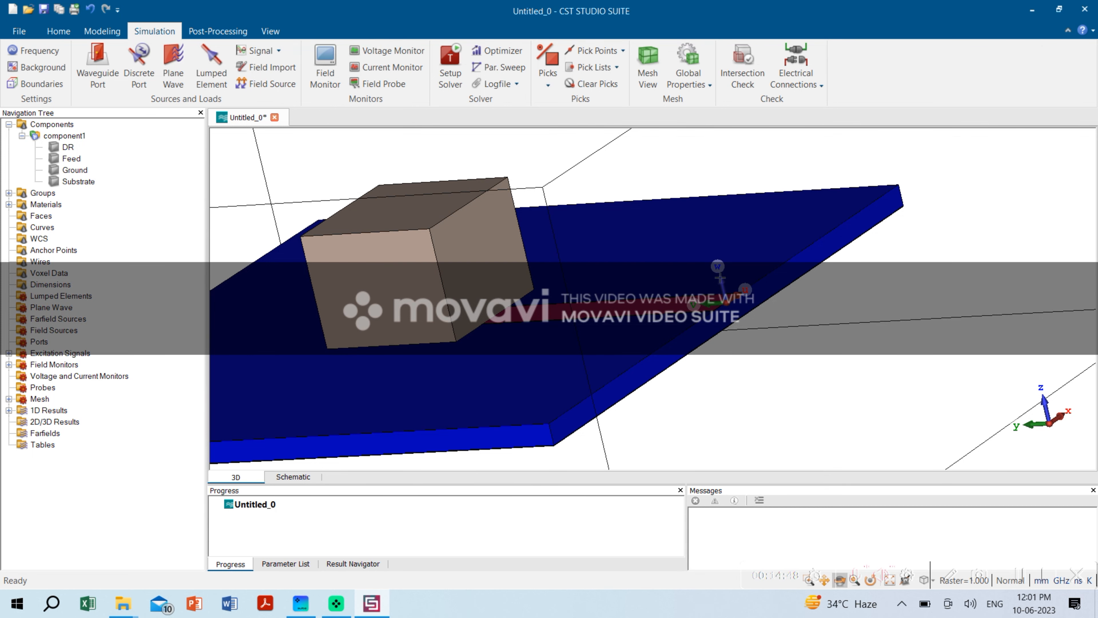
scroll(735, 298, "up", 3)
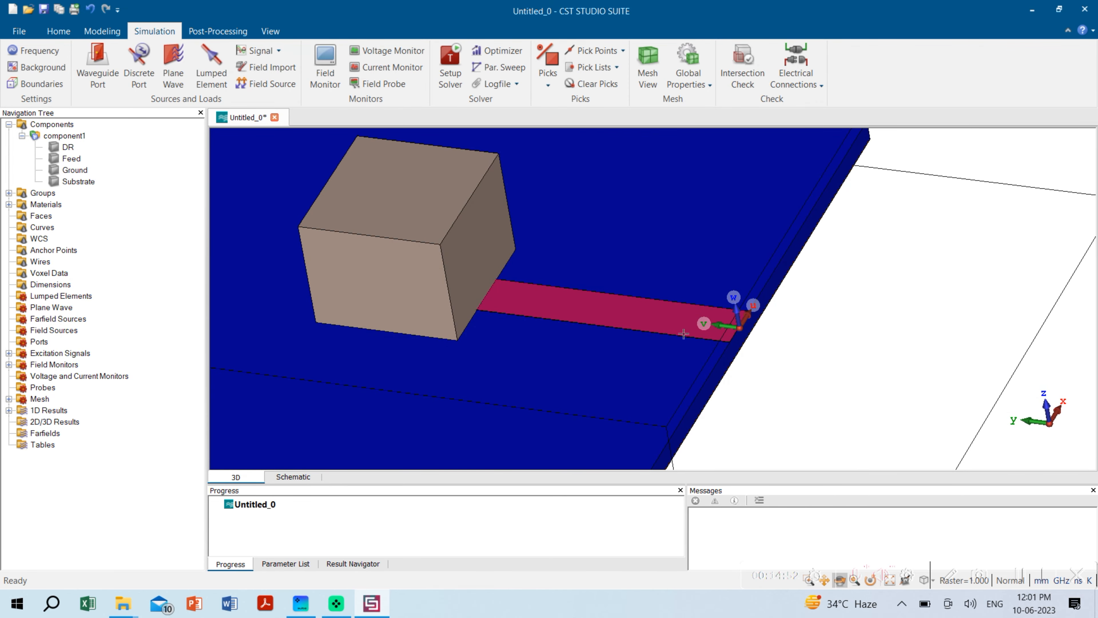
left_click(1023, 581)
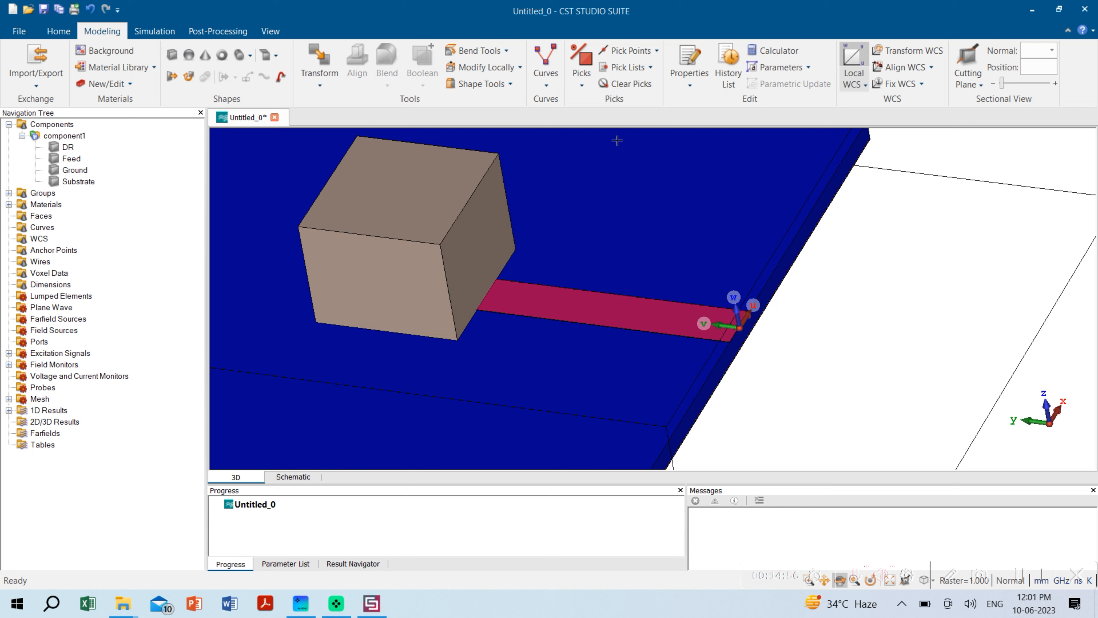
- Rotate the local WCS at the feed's outer end by 270° about the U axis, previewing the rotation before applying it
left_click(895, 50)
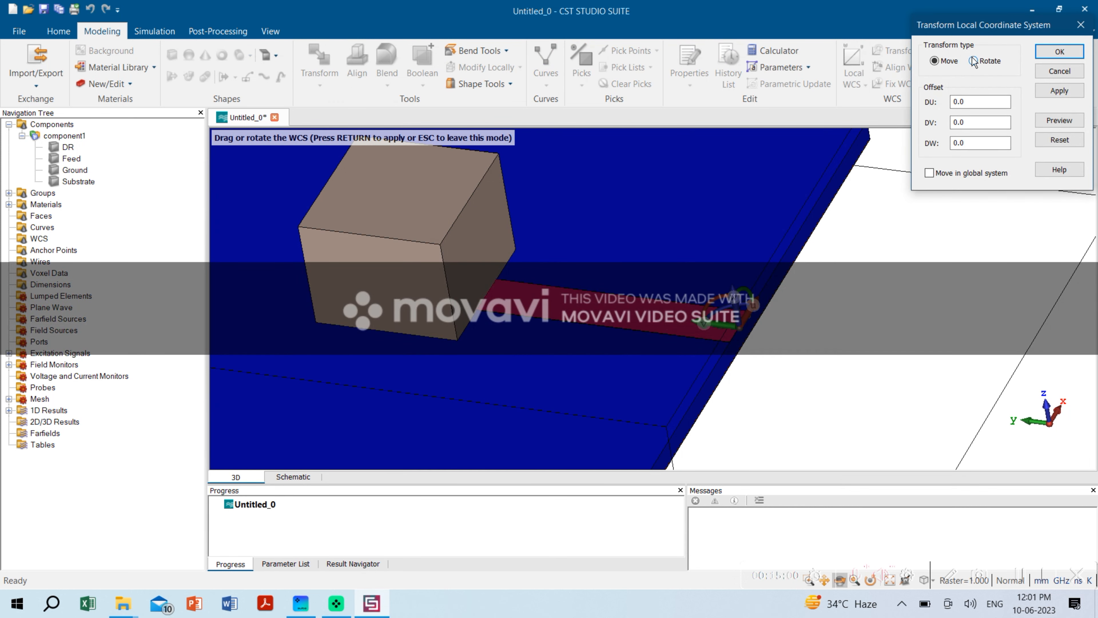
left_click(972, 60)
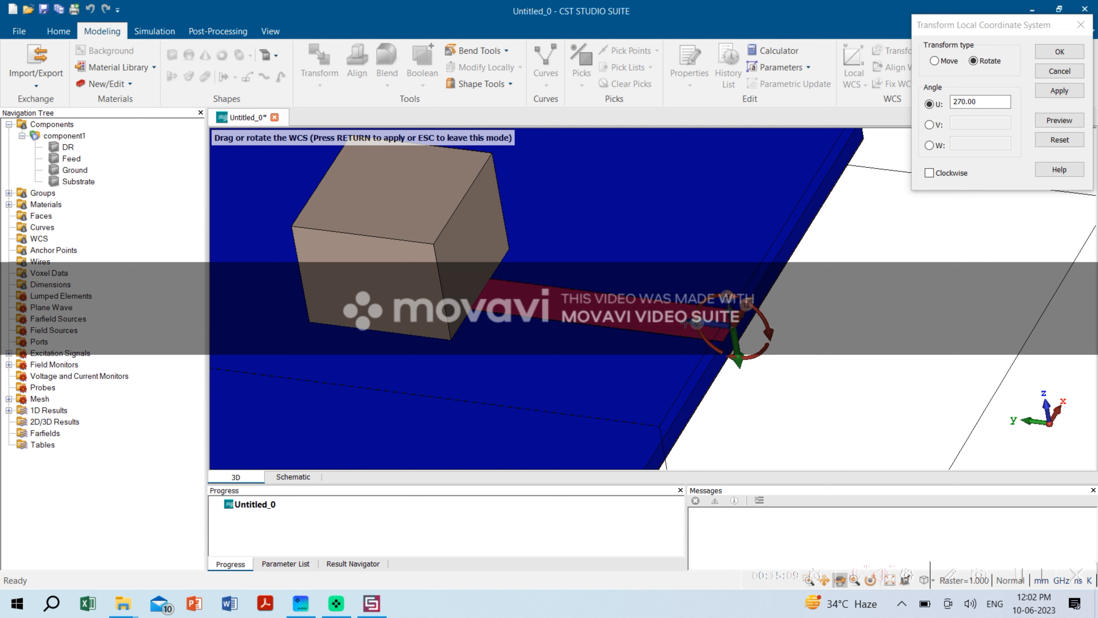
left_click(1058, 120)
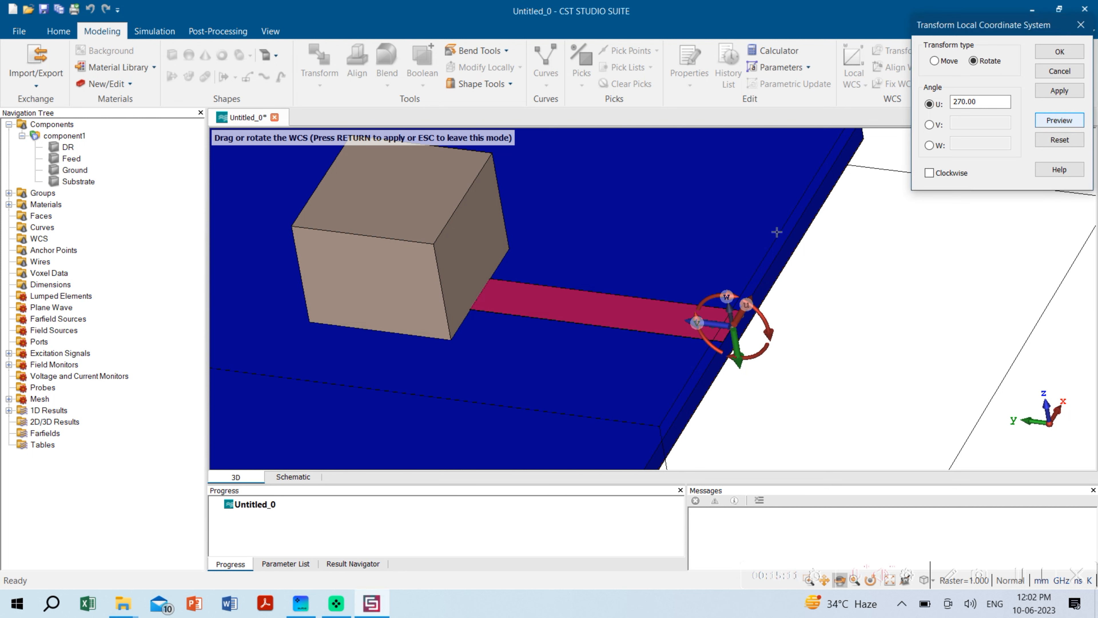
left_click(1059, 52)
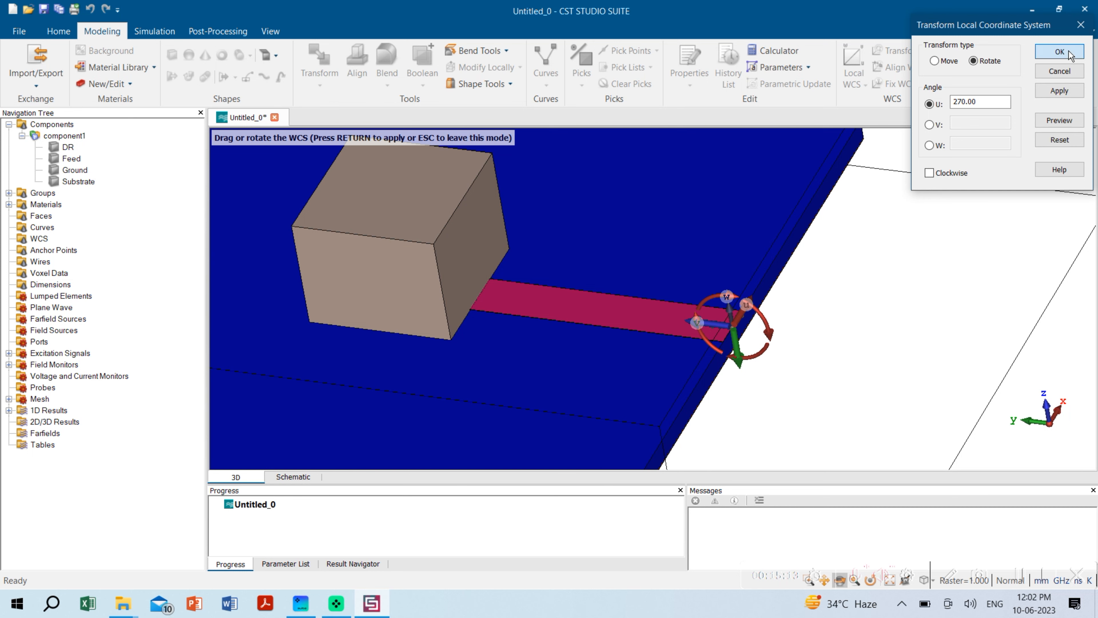
scroll(735, 339, "up", 5)
scroll(772, 254, "down", 6)
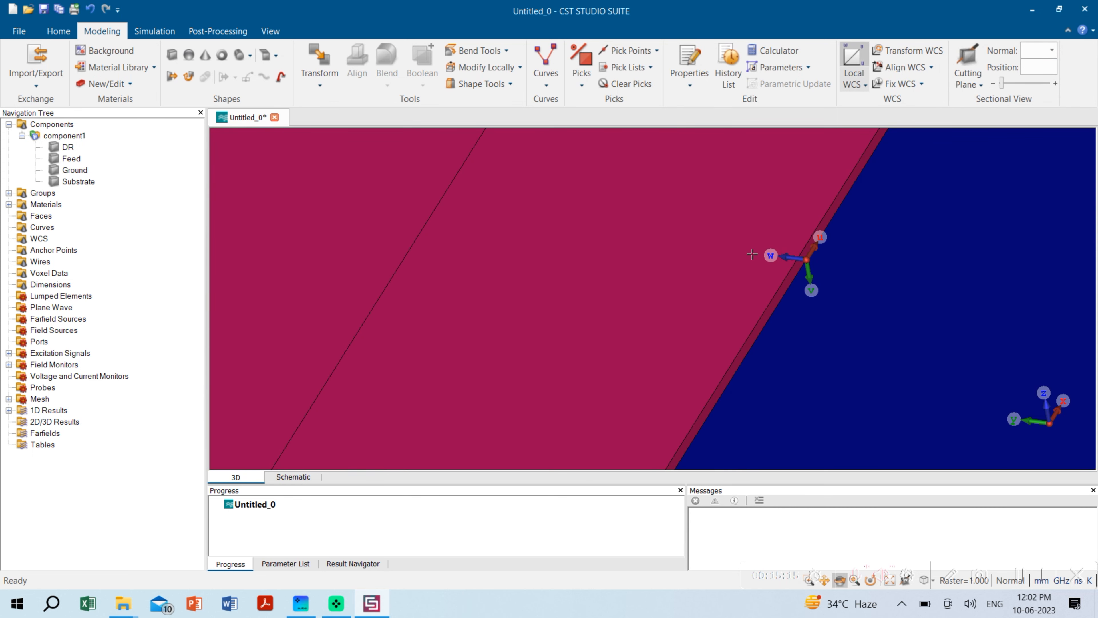
- Open the macro for calculating analytical line impedance, with the coax line type
scroll(771, 254, "up", 3)
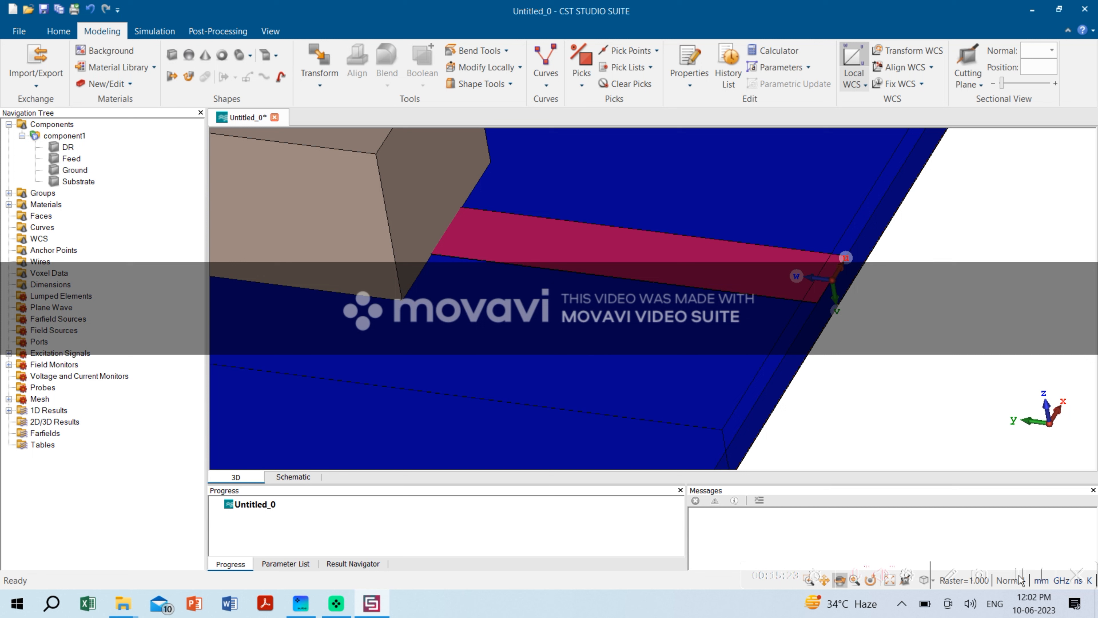
left_click(74, 34)
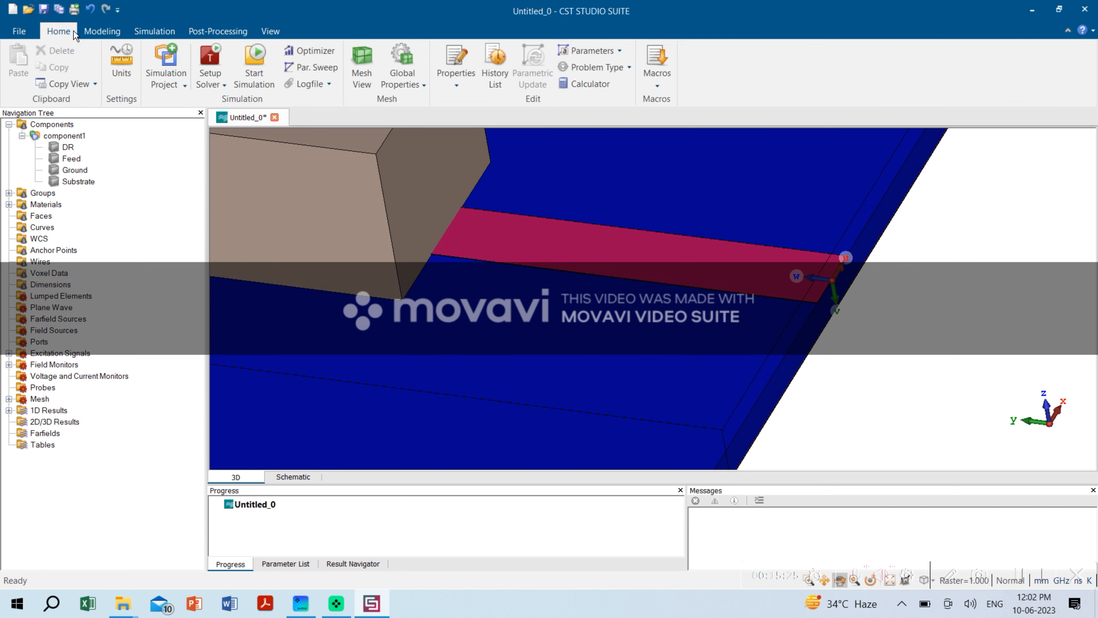
left_click(664, 91)
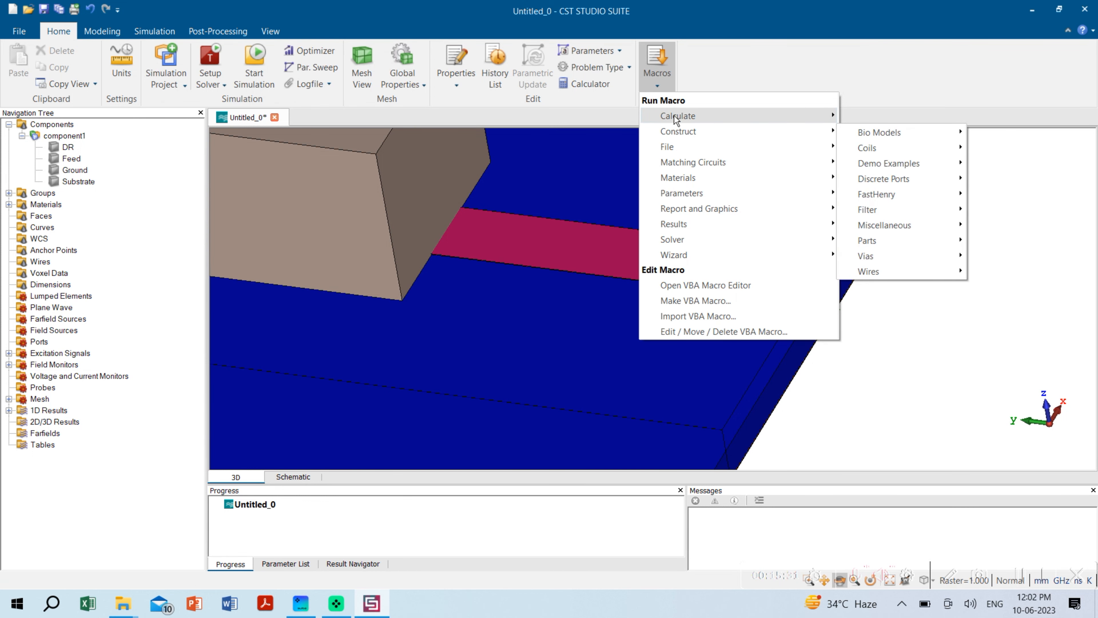
mouse_move(676, 119)
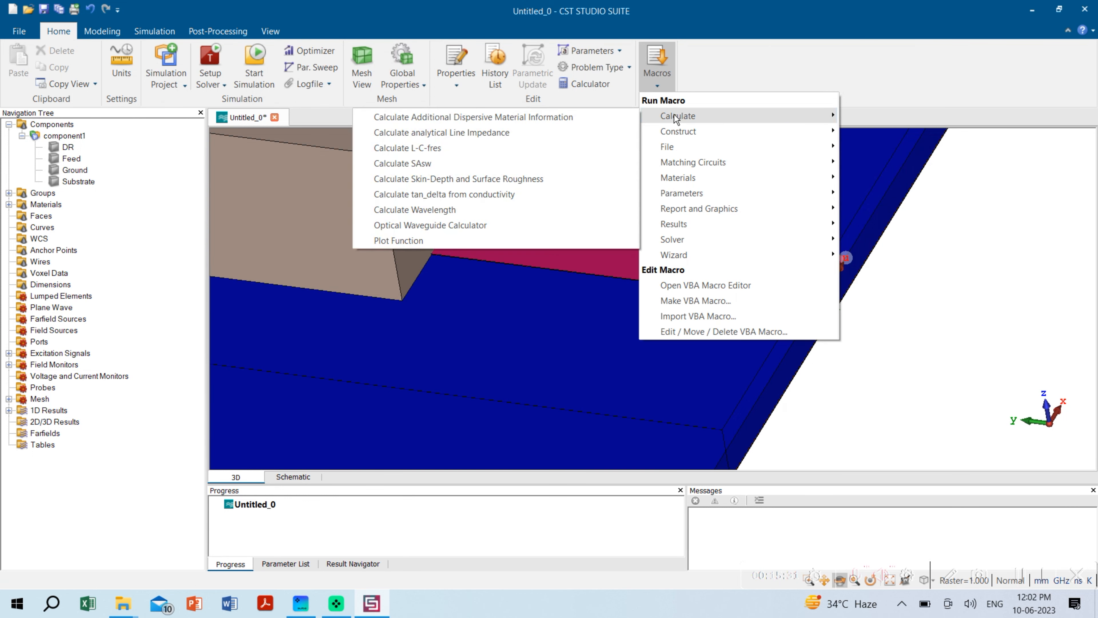
left_click(505, 134)
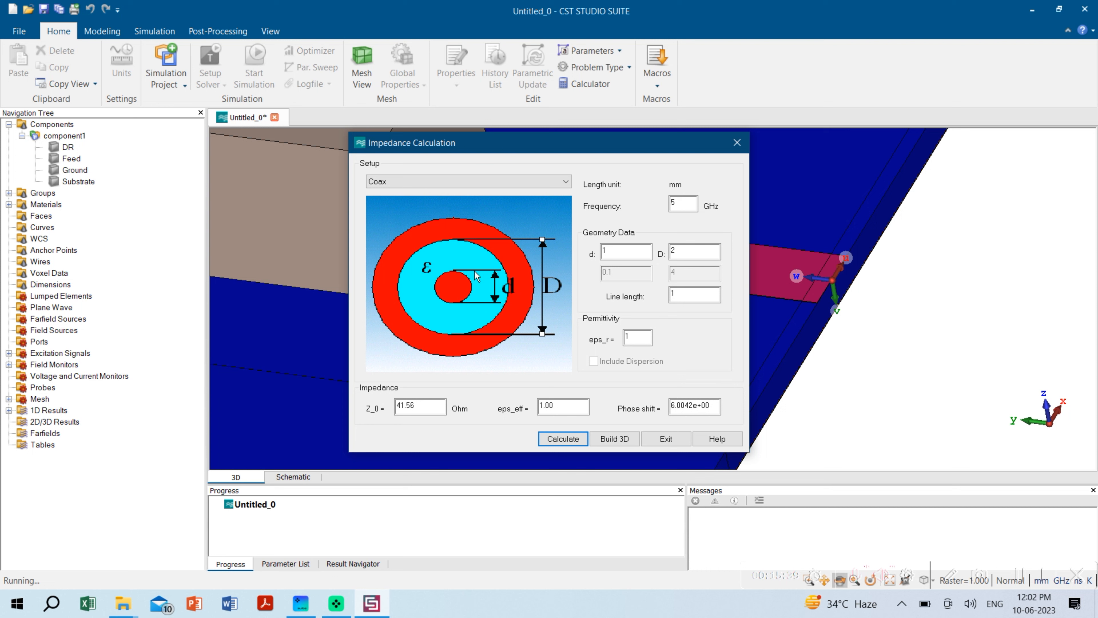
- Calculate the coax impedance with d 1.2, D 4.1 and eps_r 2.1, and build the line in 3D with a physical length of 1 mm
left_click(619, 254)
left_click(1022, 576)
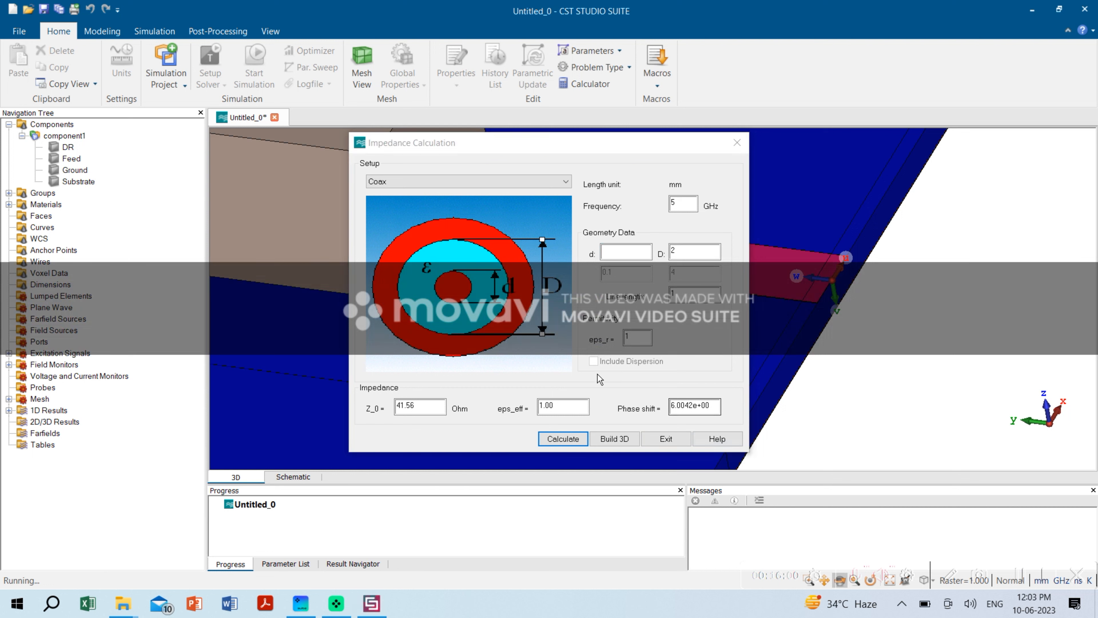
left_click(608, 255)
type("1.2")
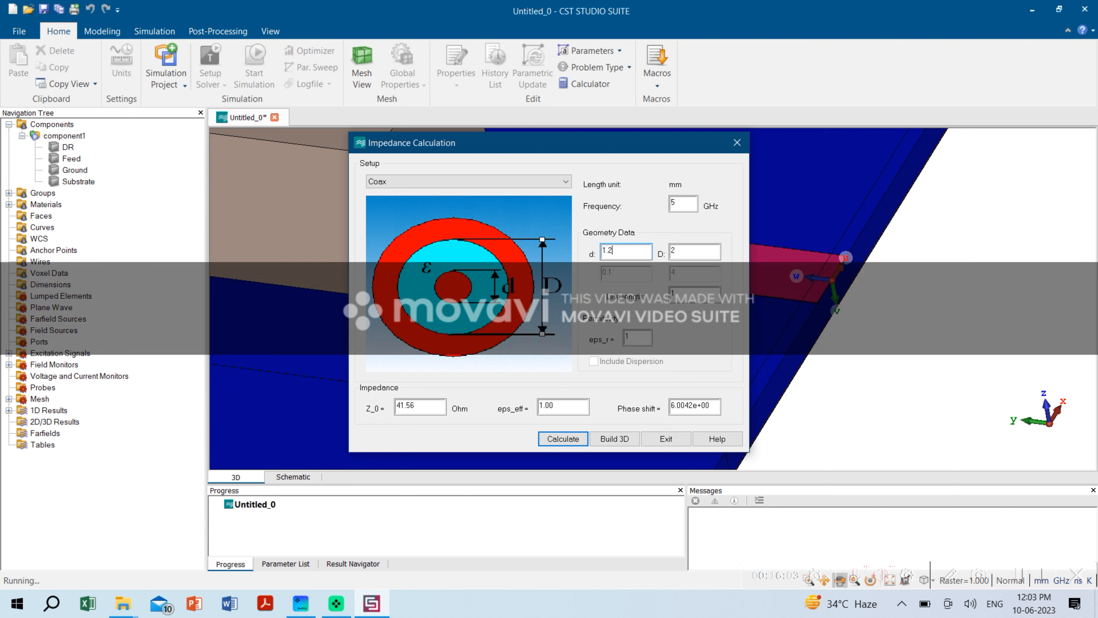
key("Tab")
type("4.1")
left_click_drag(647, 338, 614, 350)
type("2.1")
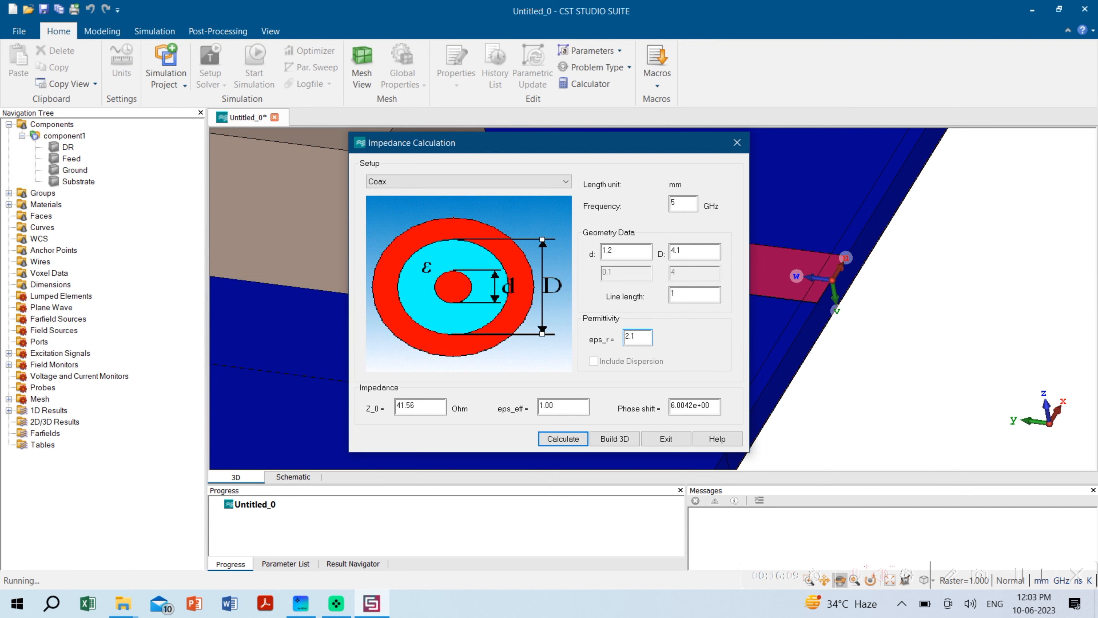
left_click(563, 439)
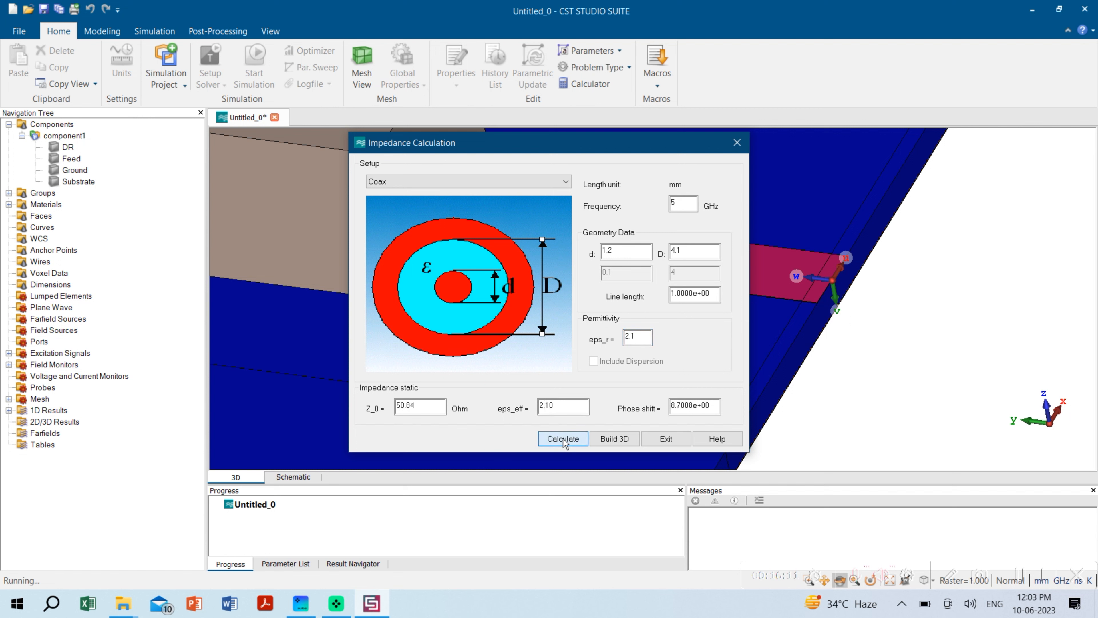
left_click(614, 439)
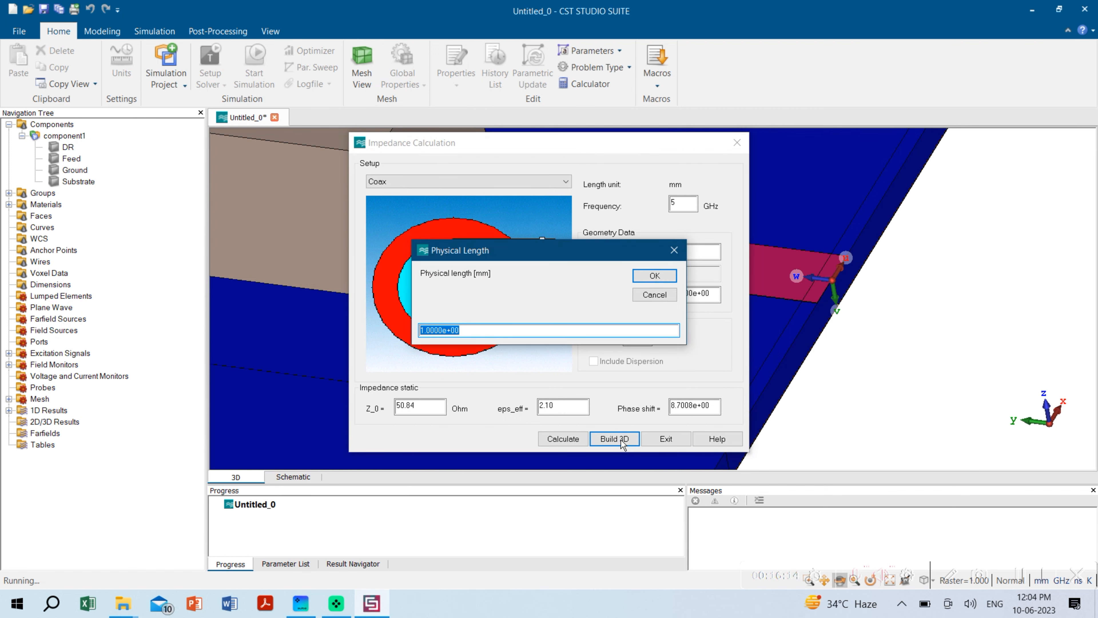
left_click(653, 276)
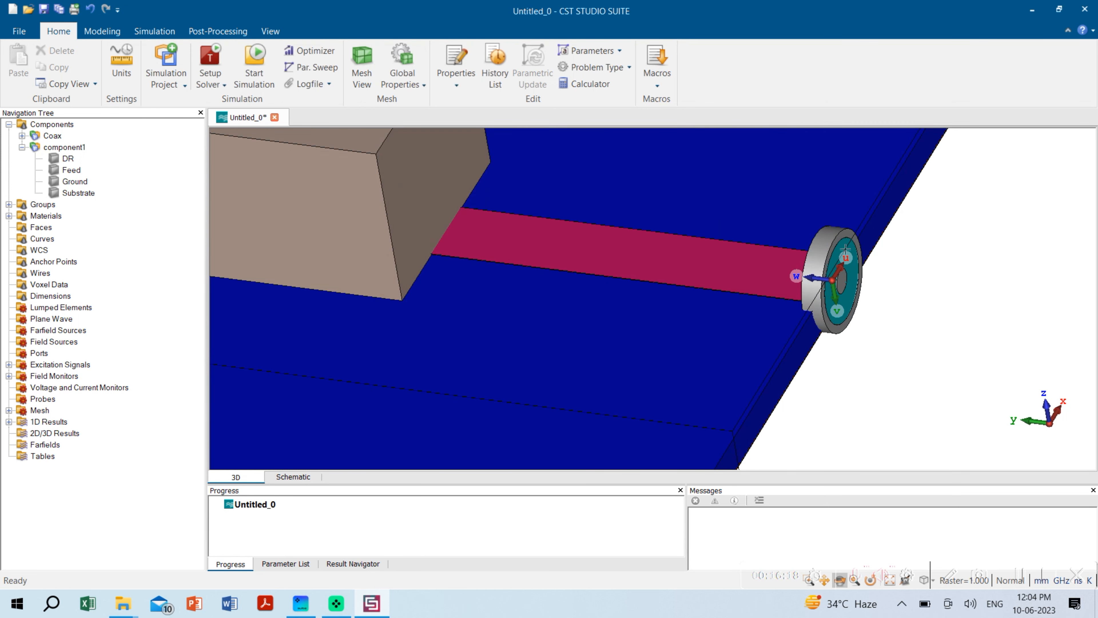
- Translate the Coax component by -0.5 along W, previewing the move before applying it
left_click_drag(784, 300, 842, 284)
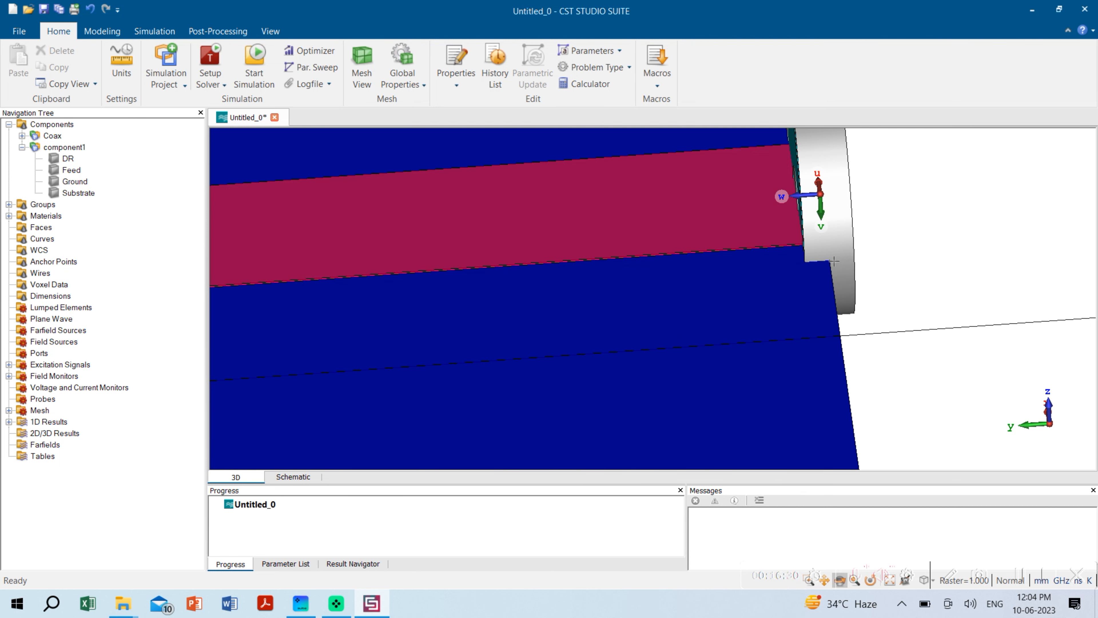
scroll(833, 261, "up", 3)
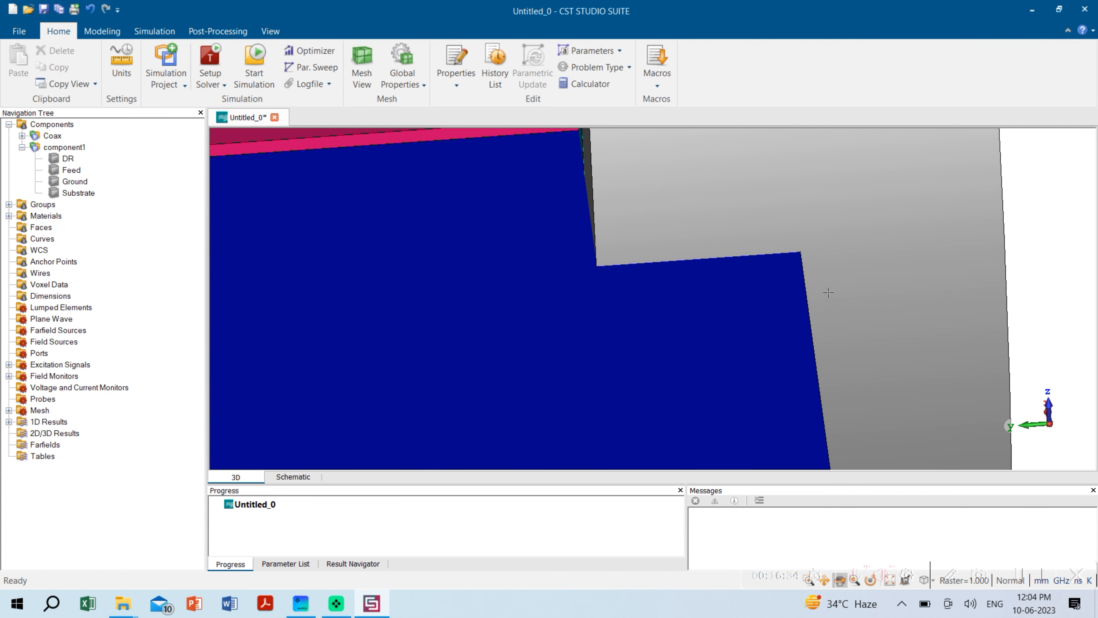
scroll(828, 294, "down", 3)
left_click(52, 136)
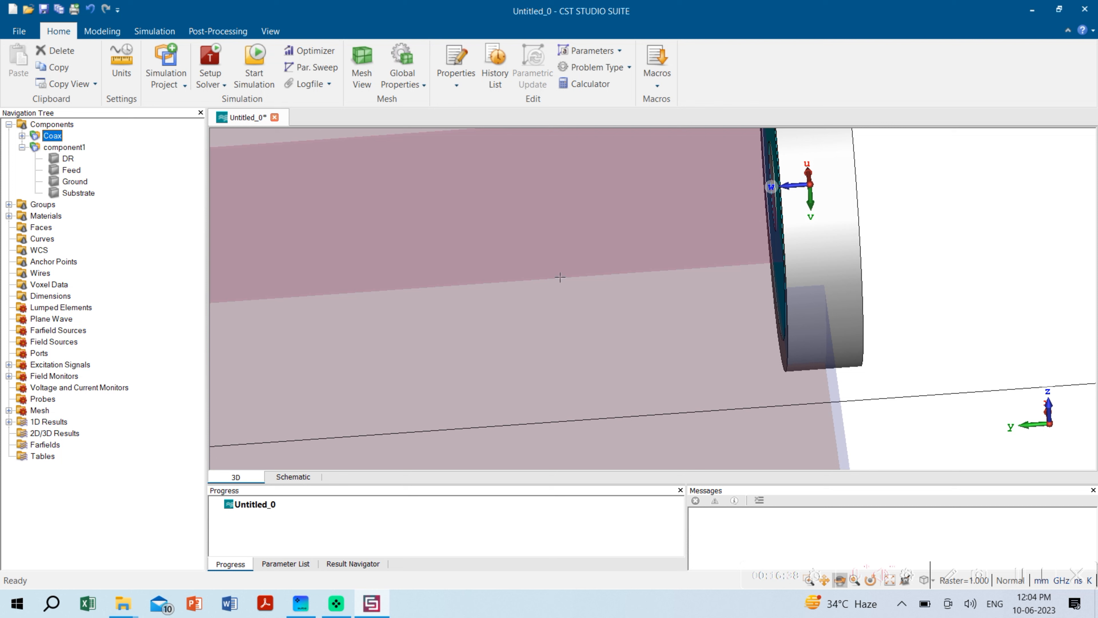
right_click(52, 136)
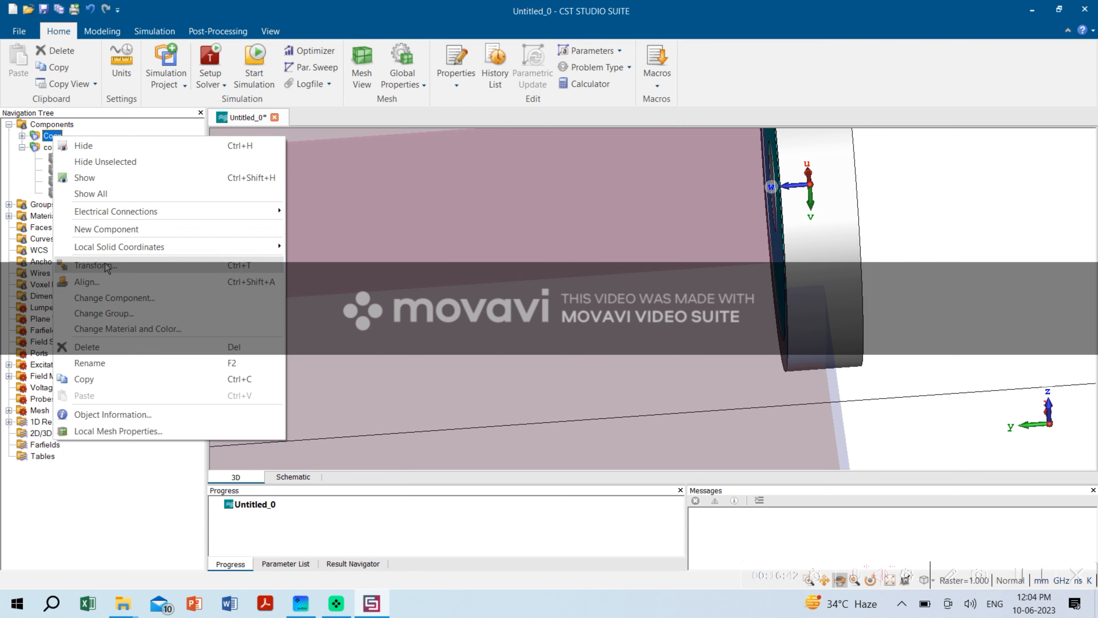
left_click(95, 265)
scroll(385, 354, "down", 3)
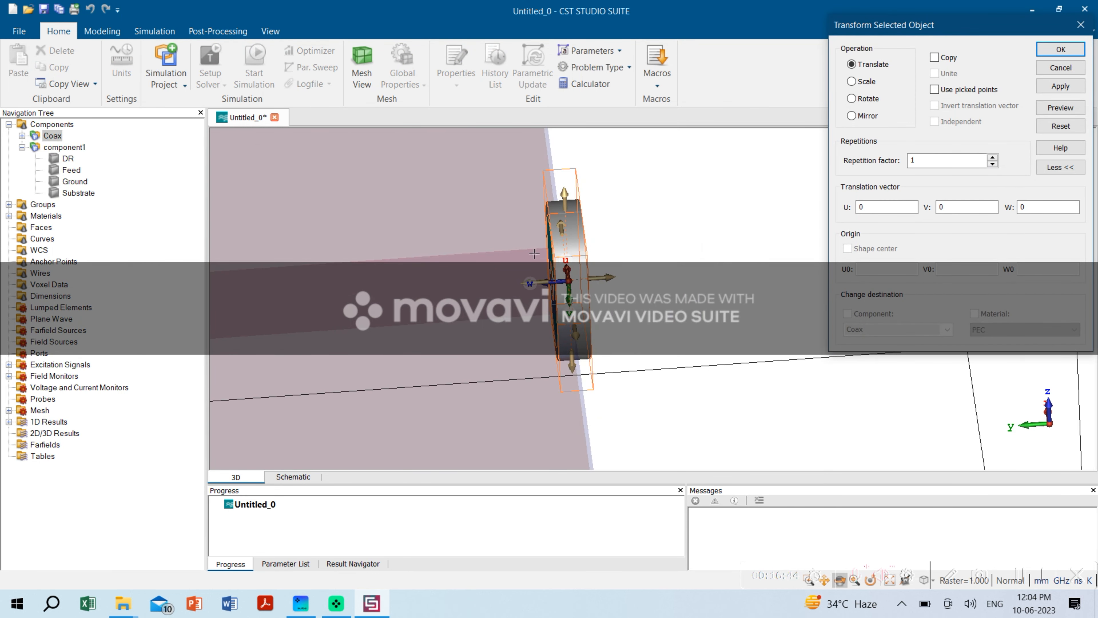
scroll(567, 305, "up", 3)
left_click(612, 262)
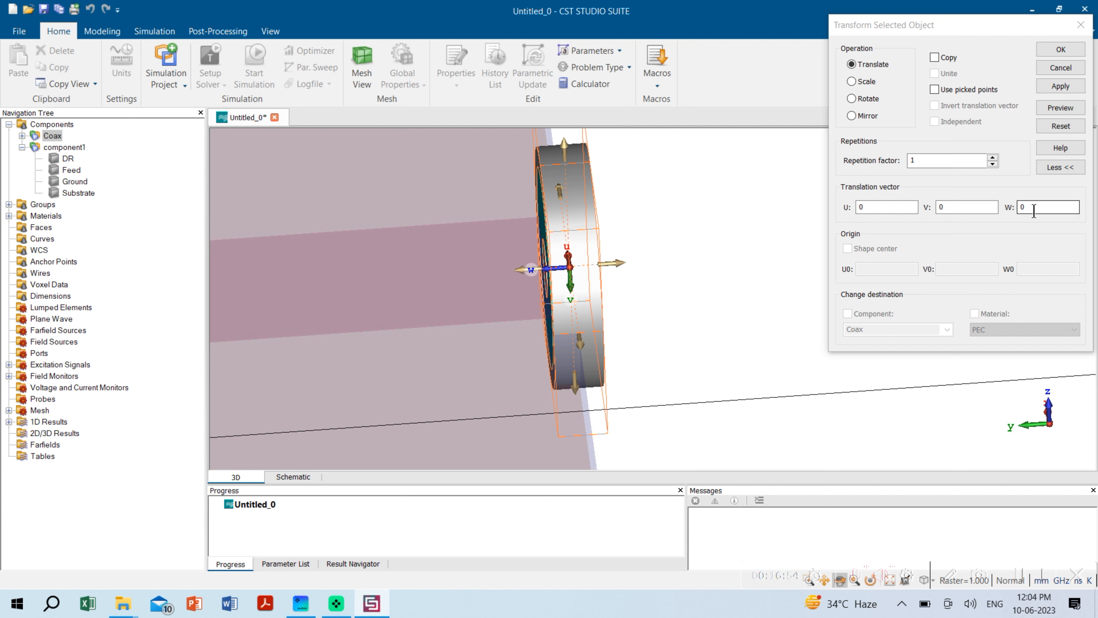
double_click(1022, 206)
type("-0.5")
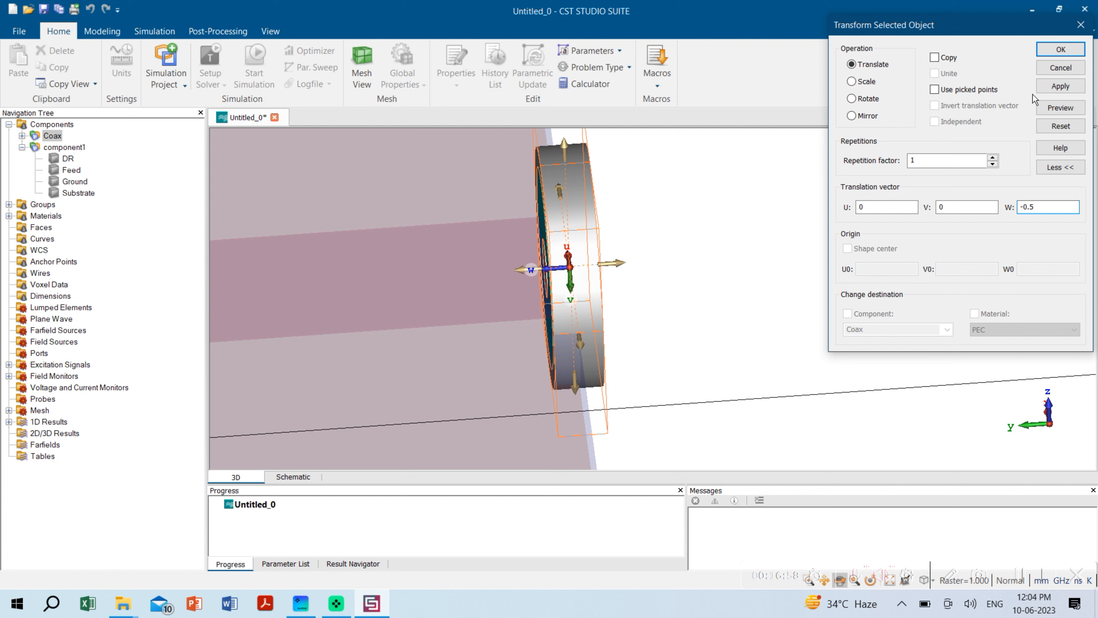
left_click(1059, 109)
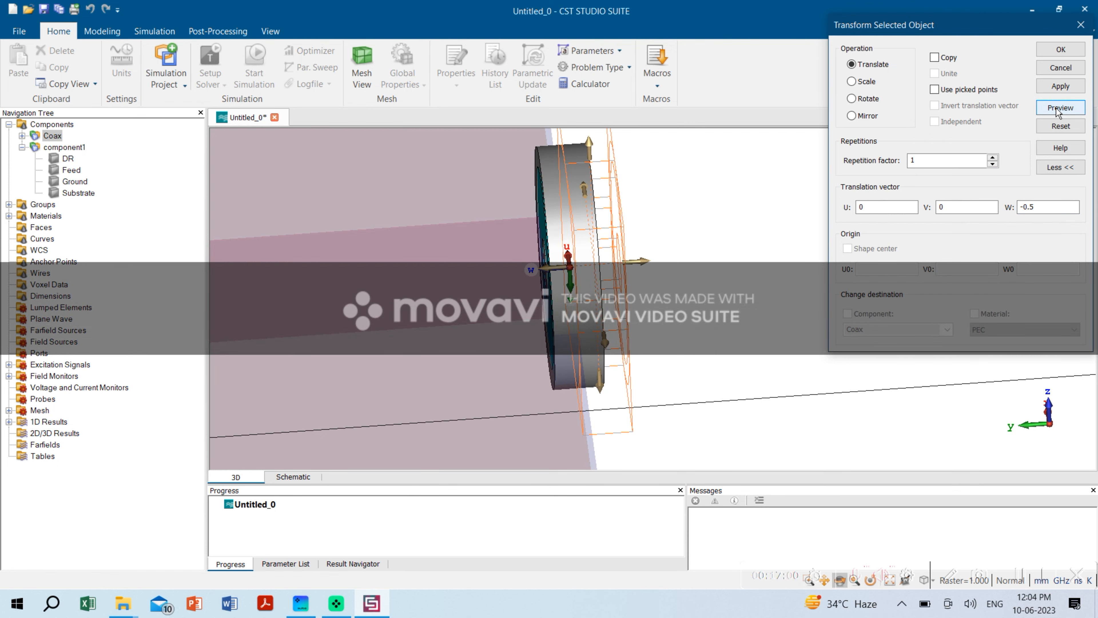
left_click(1060, 50)
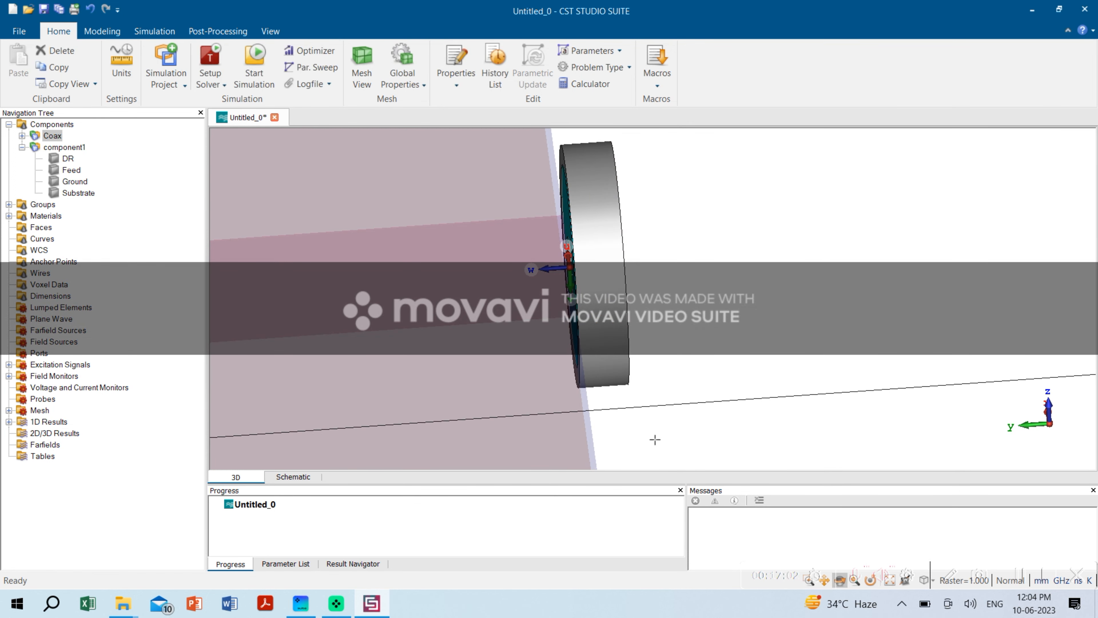
- Examine from several angles how the coax's inner conductor and dielectric meet the feed strip at the substrate edge
left_click(714, 317)
left_click_drag(695, 289, 794, 248)
scroll(388, 231, "up", 3)
scroll(388, 231, "down", 3)
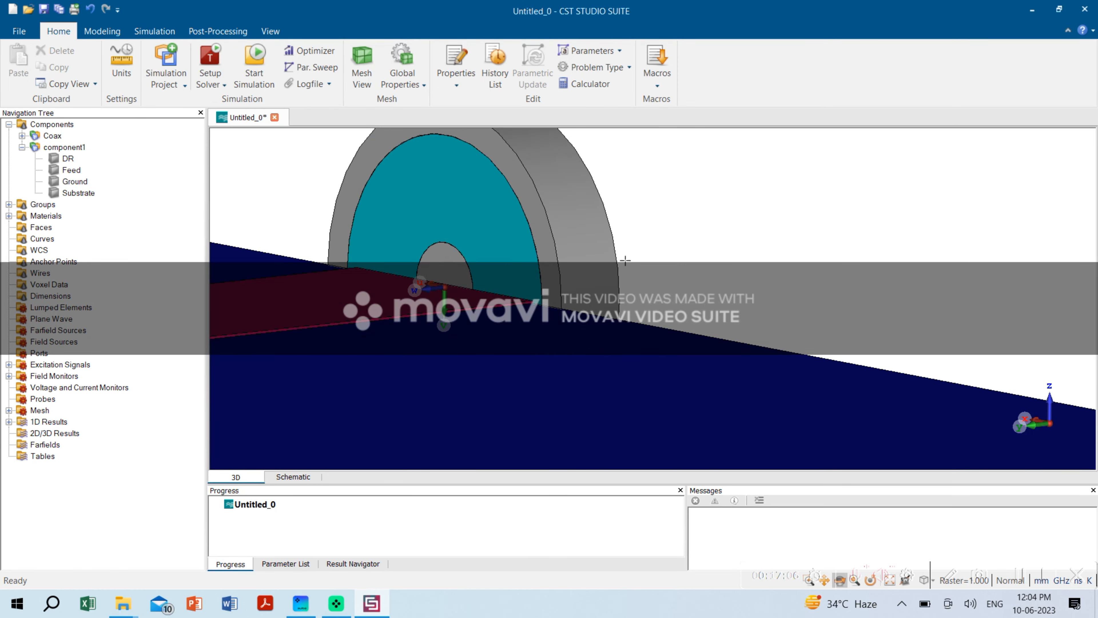
left_click_drag(388, 231, 677, 229)
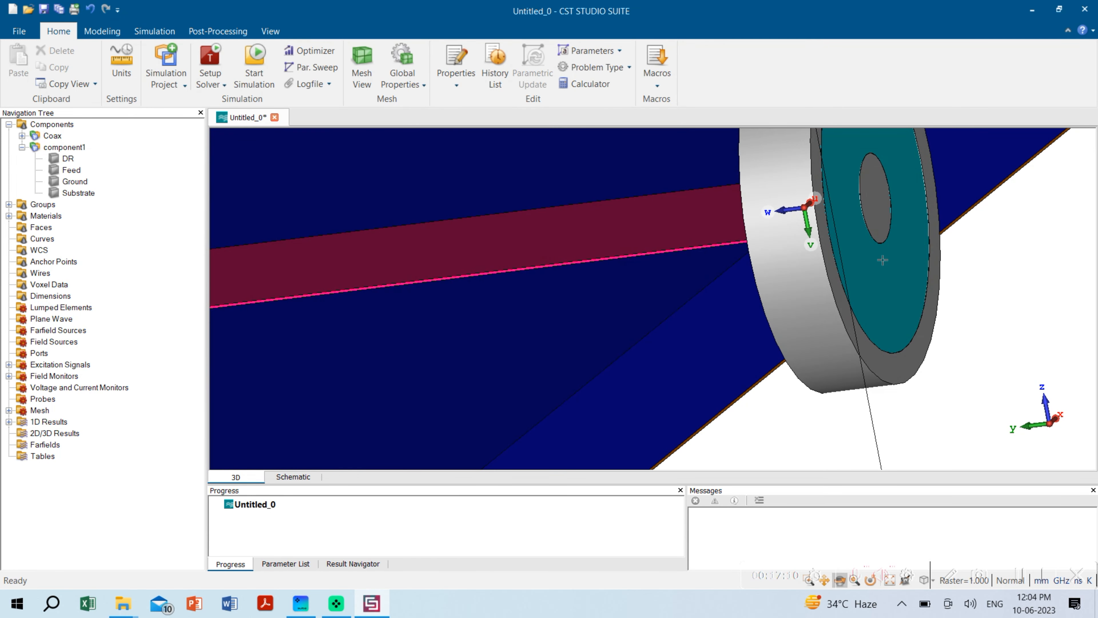
left_click_drag(704, 299, 727, 263)
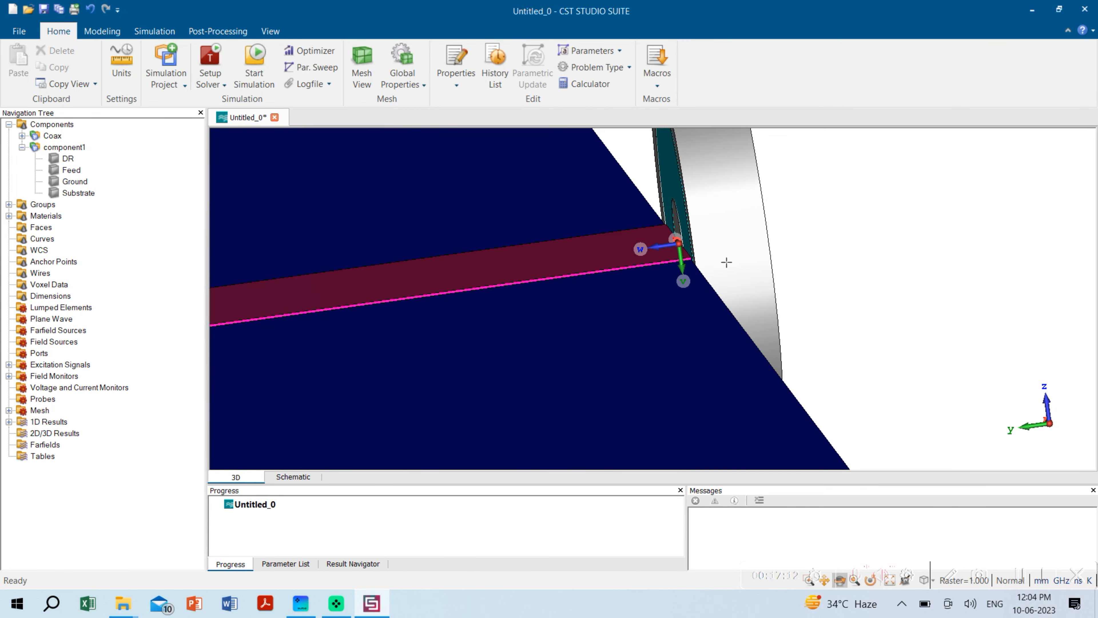
left_click_drag(686, 233, 697, 243)
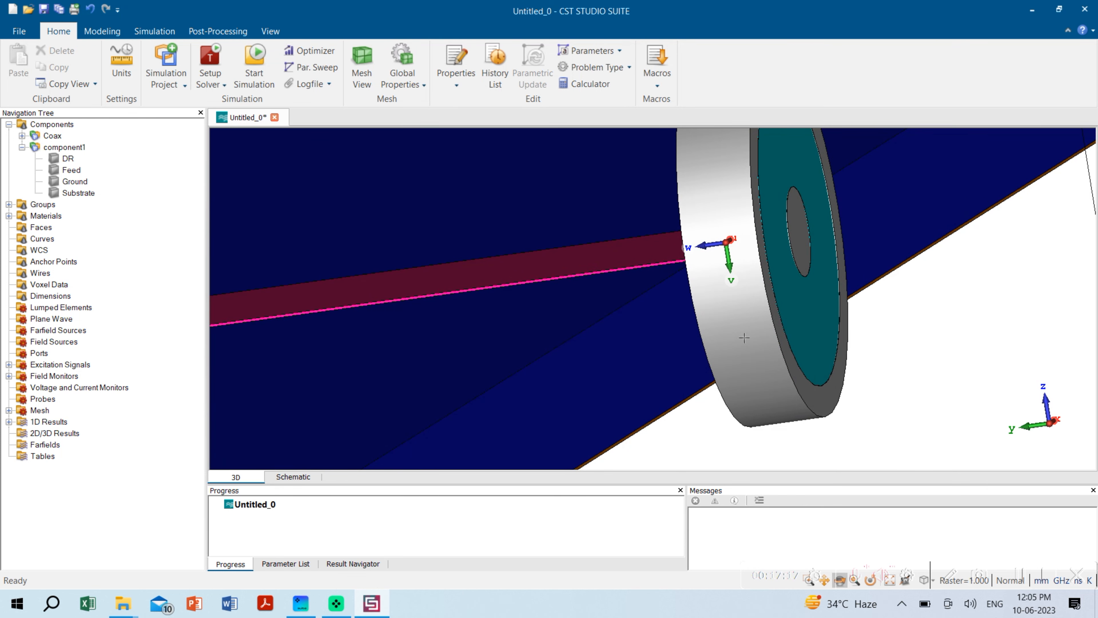
left_click_drag(743, 334, 811, 254)
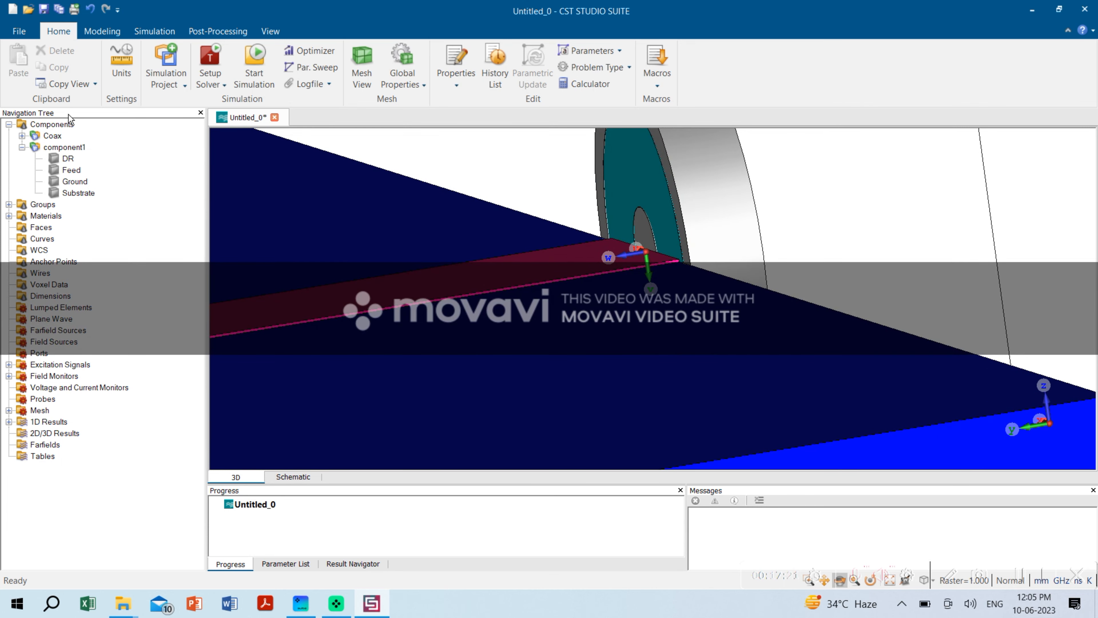
- Translate the Coax component by -1.21/2 along V, previewing the move before applying it
right_click(52, 136)
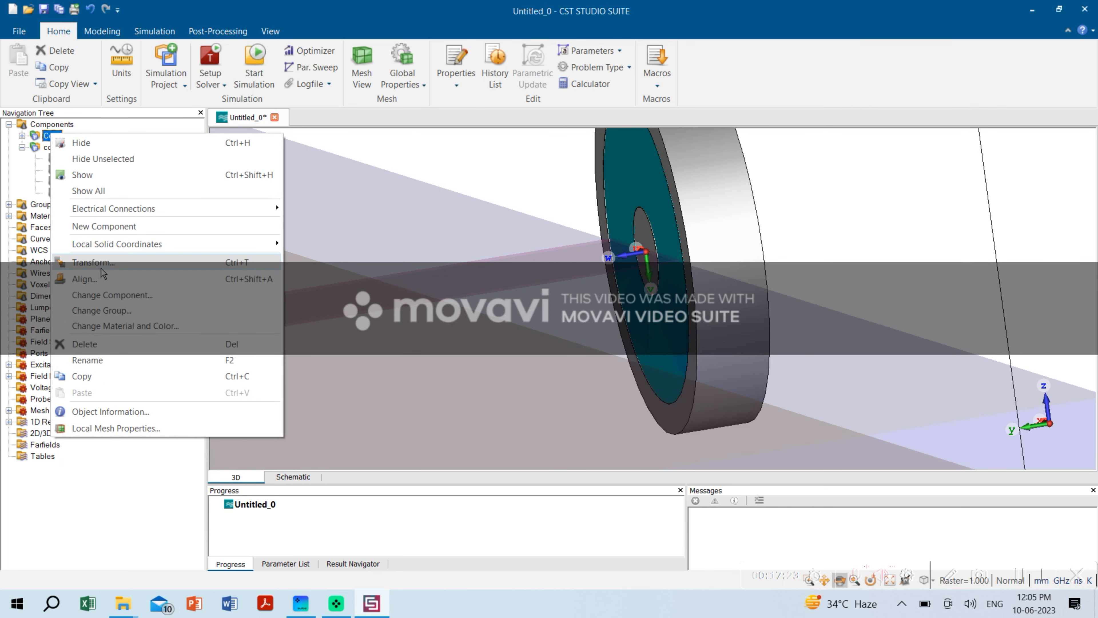
left_click(100, 268)
left_click_drag(627, 271, 715, 277)
double_click(953, 208)
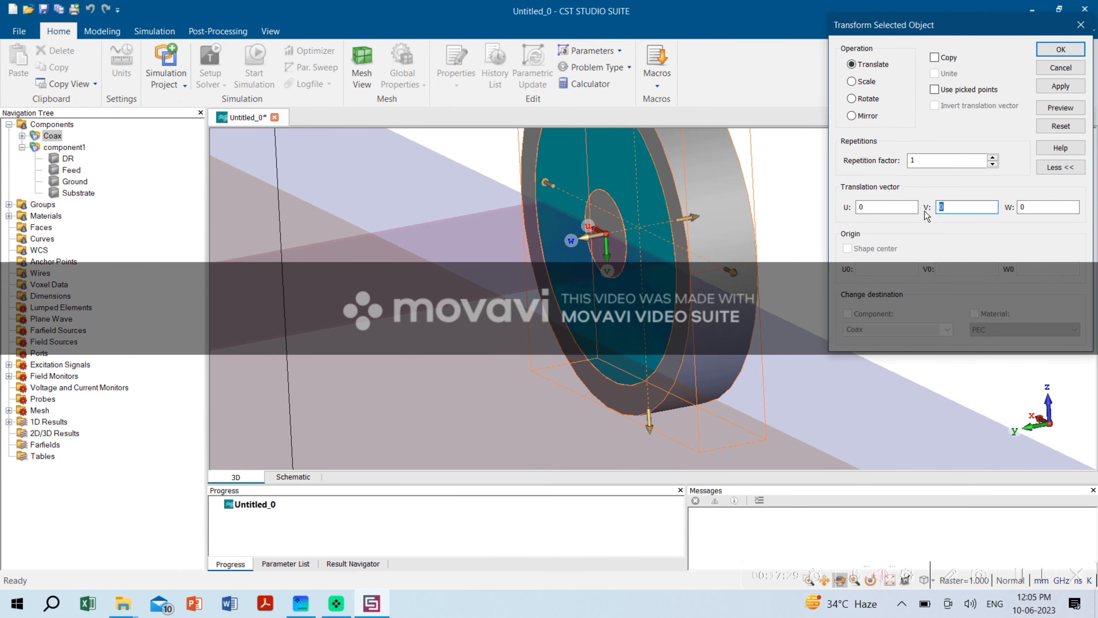
type("-1.21/2")
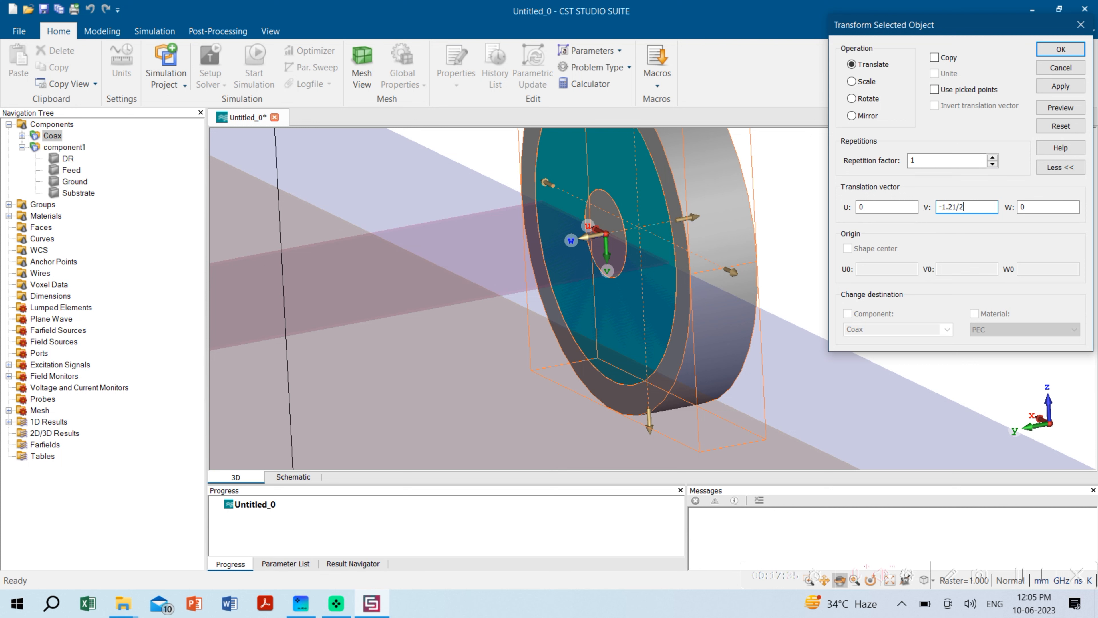
left_click(1065, 111)
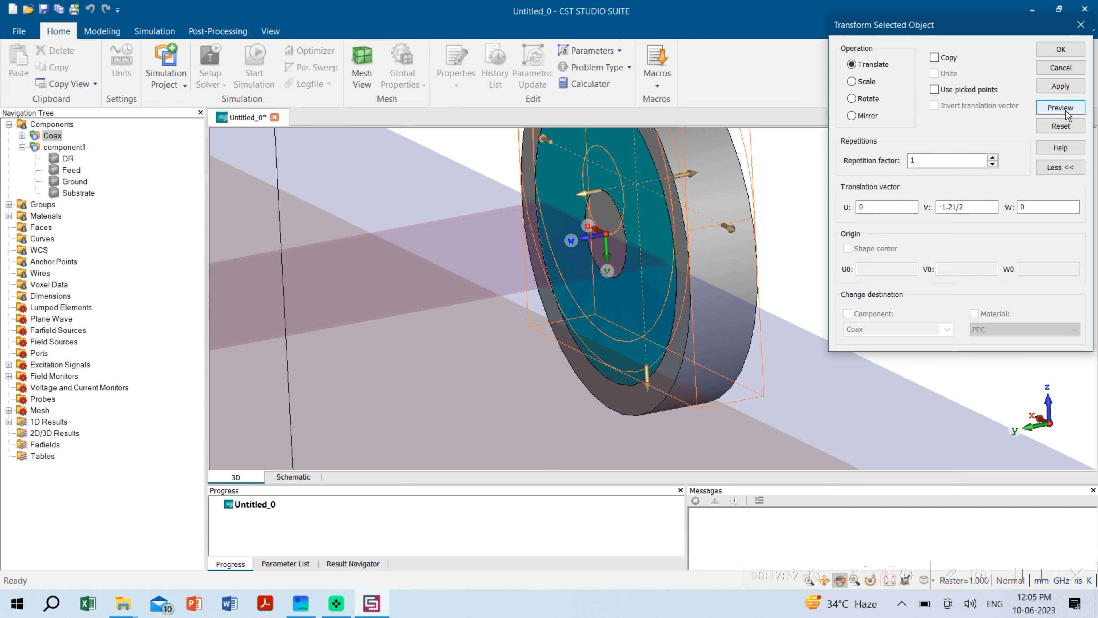
left_click(1061, 50)
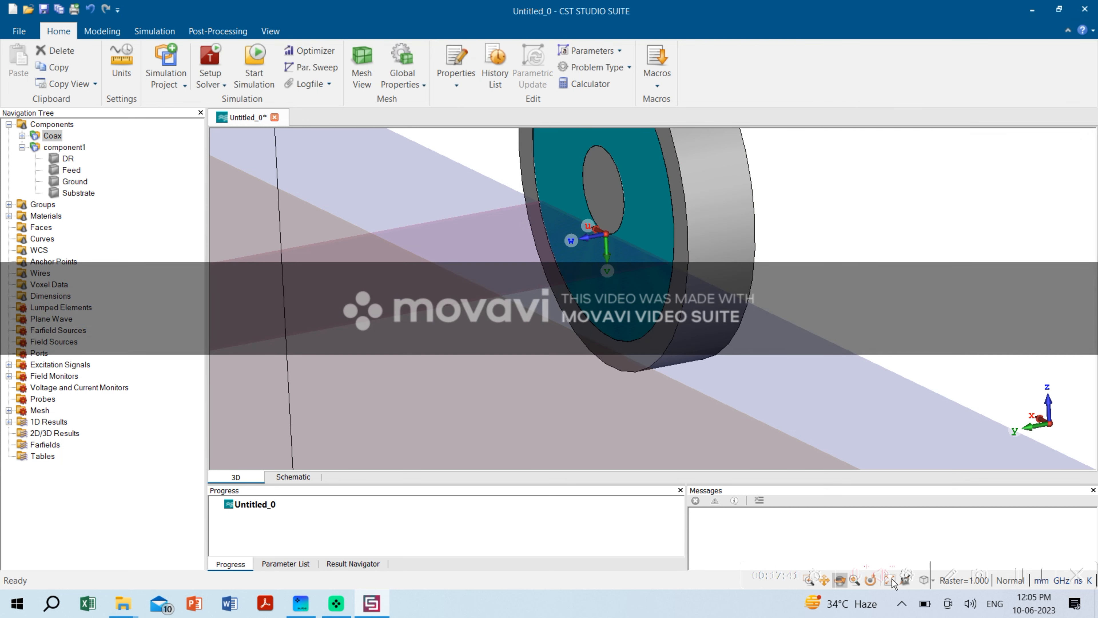
- Inspect the contact between the coax's inner conductor and the end of the feed strip up close
scroll(582, 277, "up", 6)
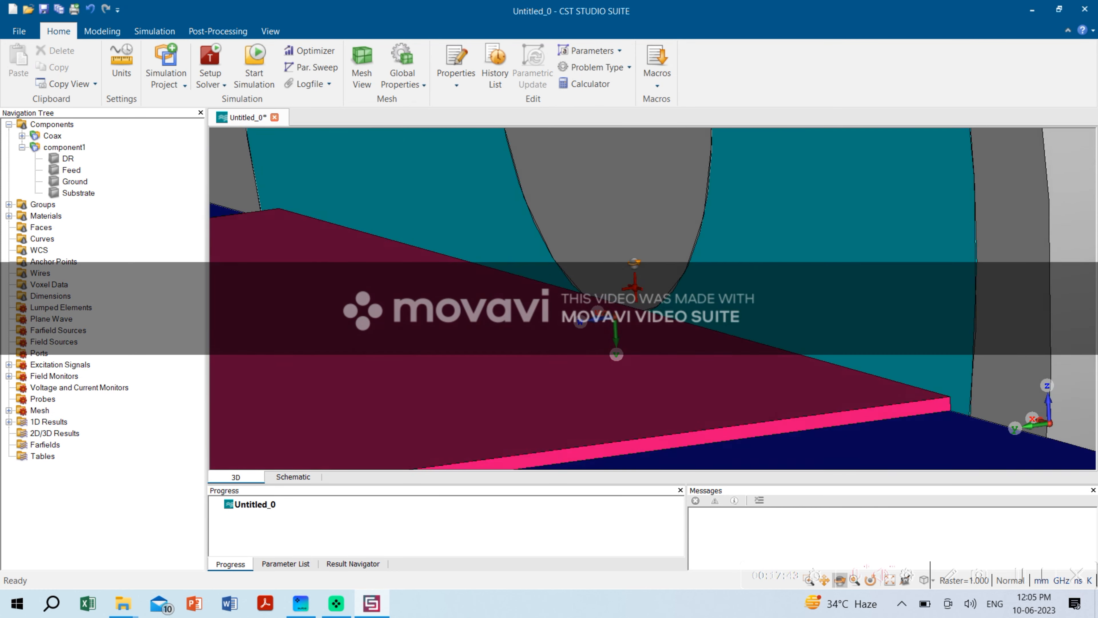
scroll(583, 277, "up", 5)
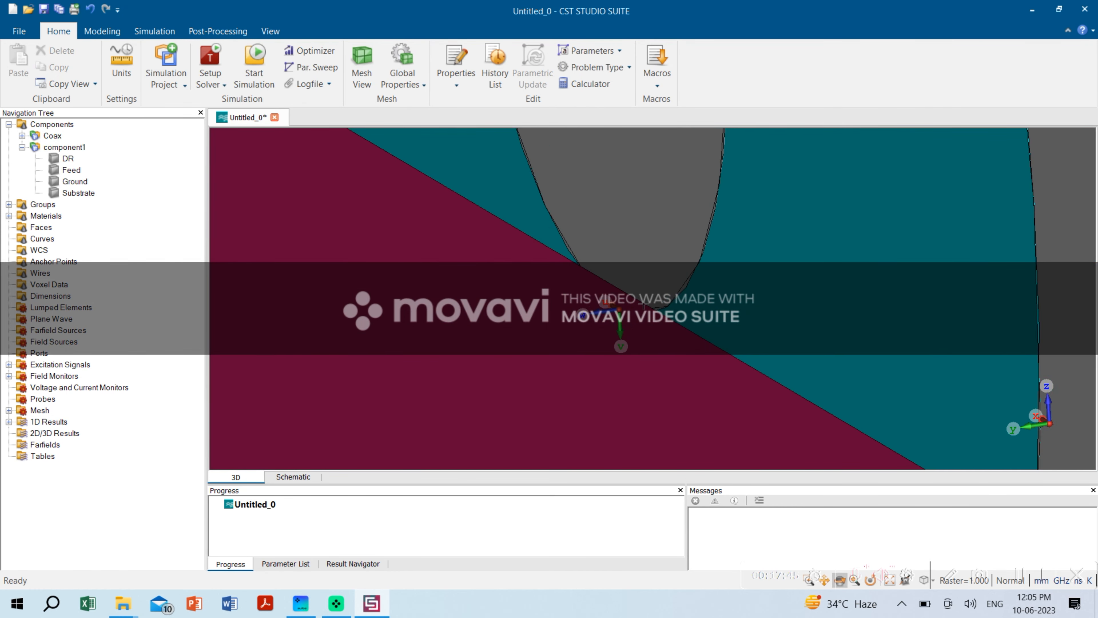
left_click_drag(631, 282, 673, 239)
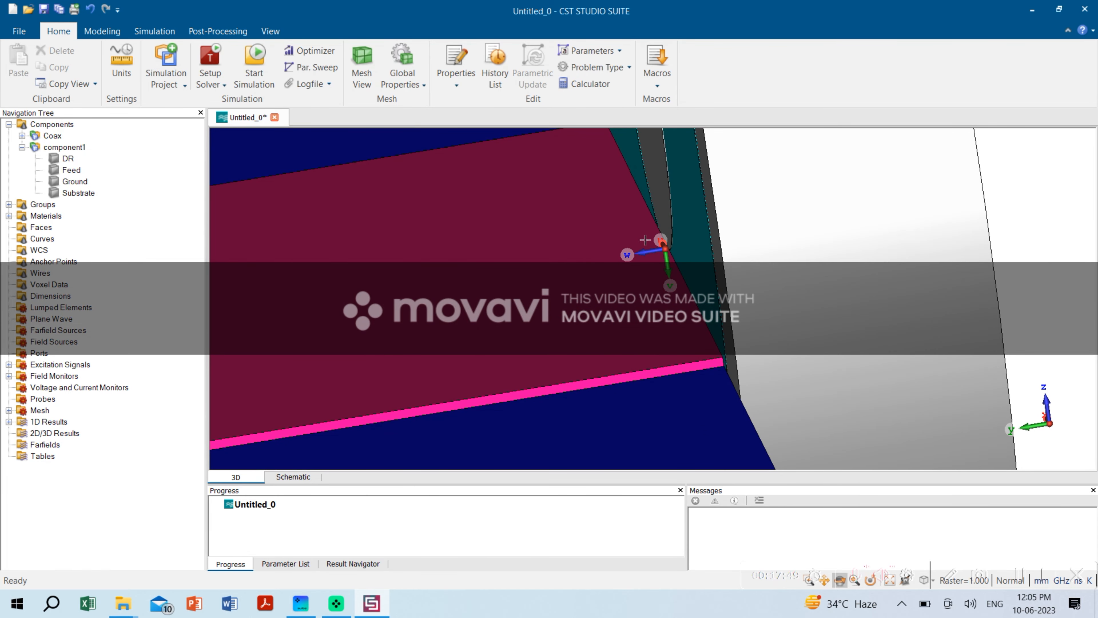
scroll(645, 240, "down", 5)
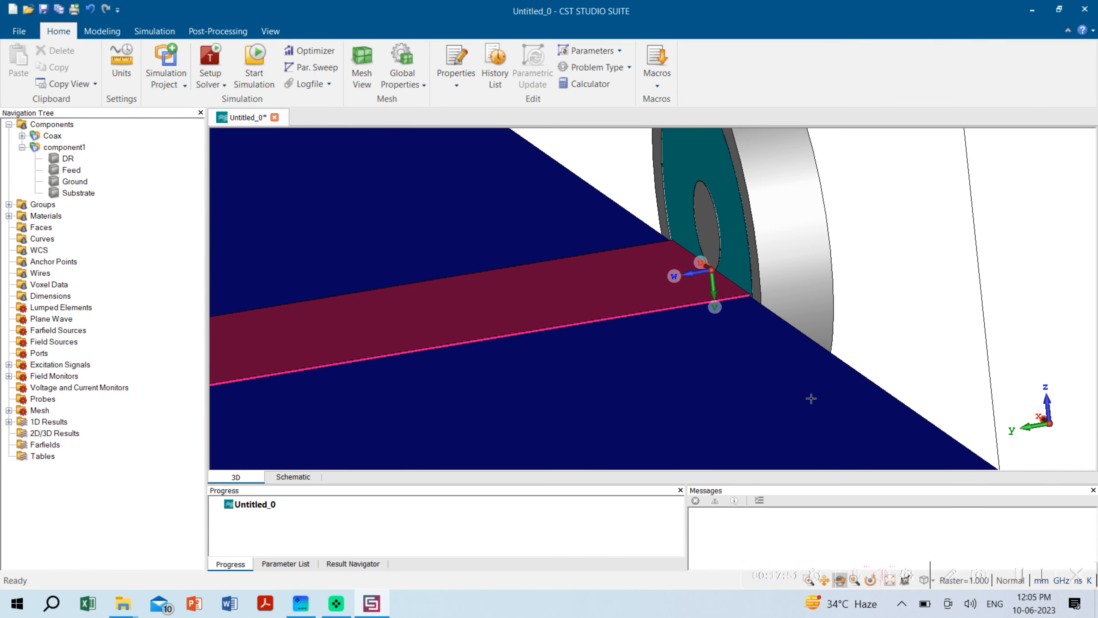
left_click_drag(779, 233, 796, 223)
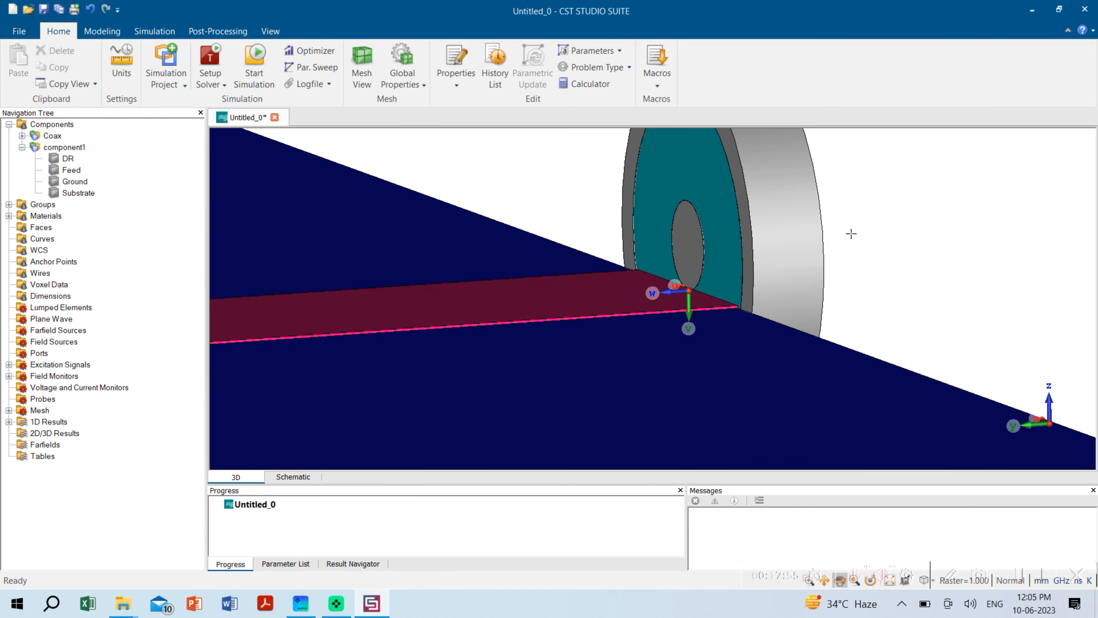
- Redefine the coax InnerConductor cylinder to run from Wmin -2 to Wmax 3, previewing it before applying
scroll(654, 293, "down", 6)
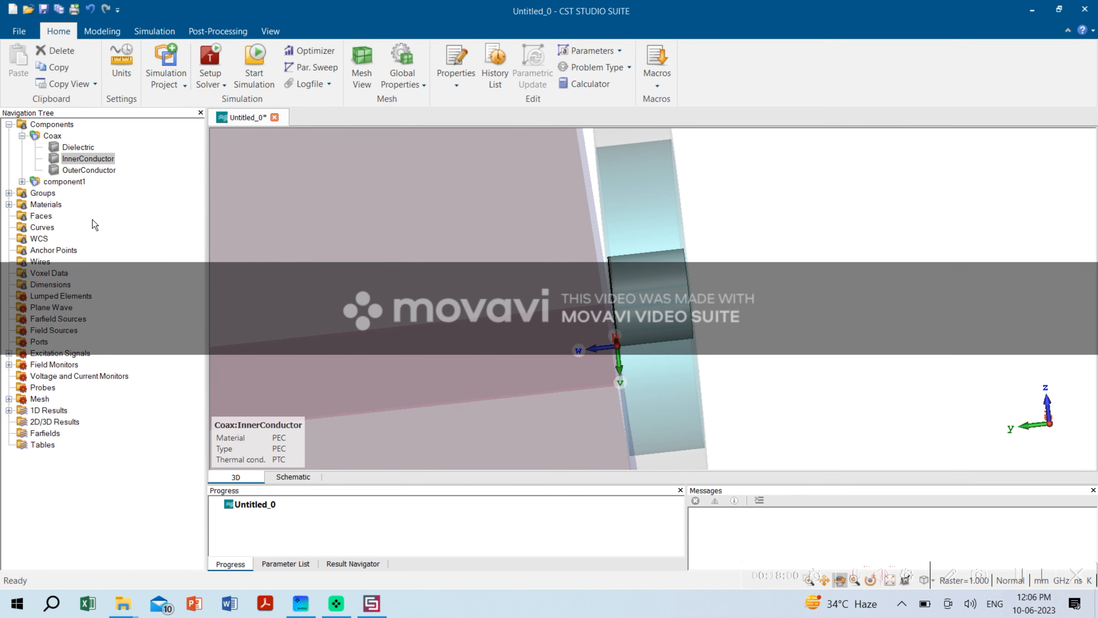
double_click(83, 160)
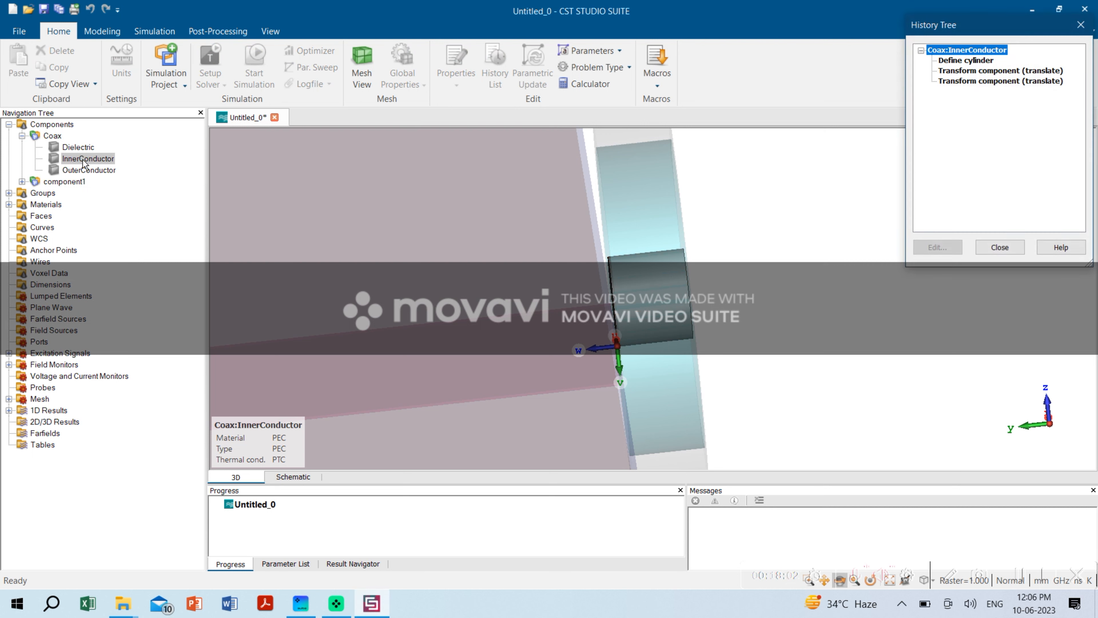
double_click(974, 61)
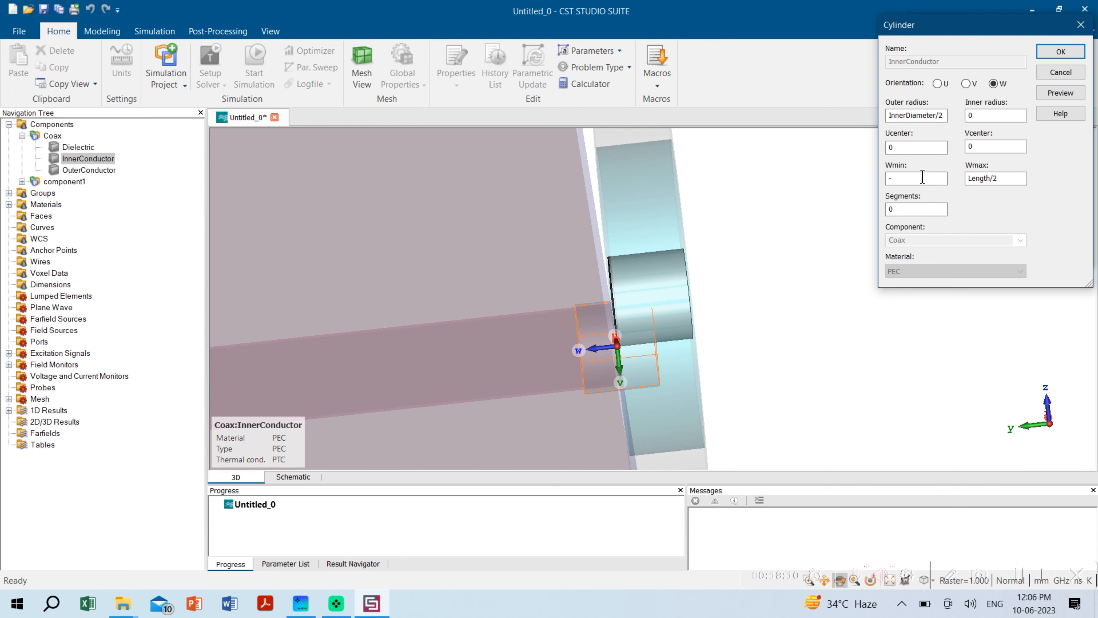
key("Tab")
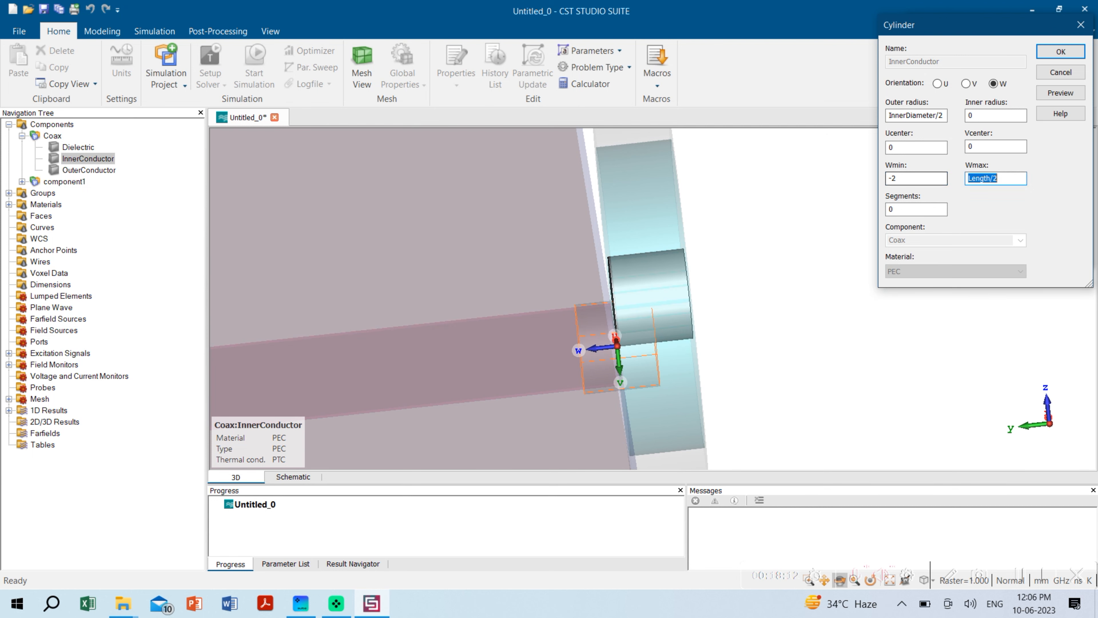
type("3")
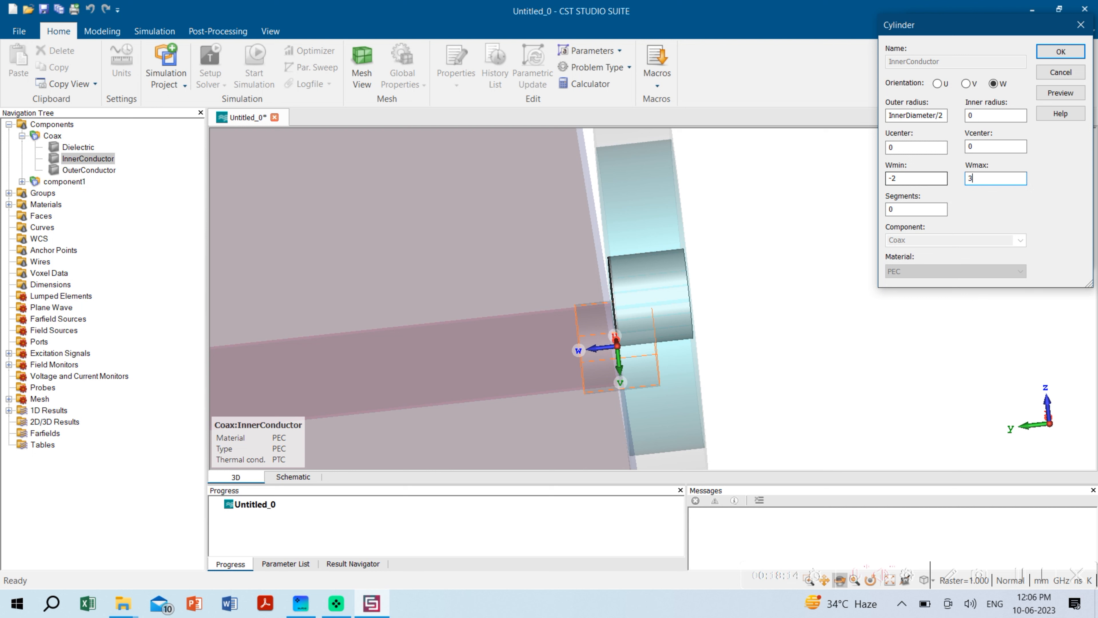
left_click(1061, 94)
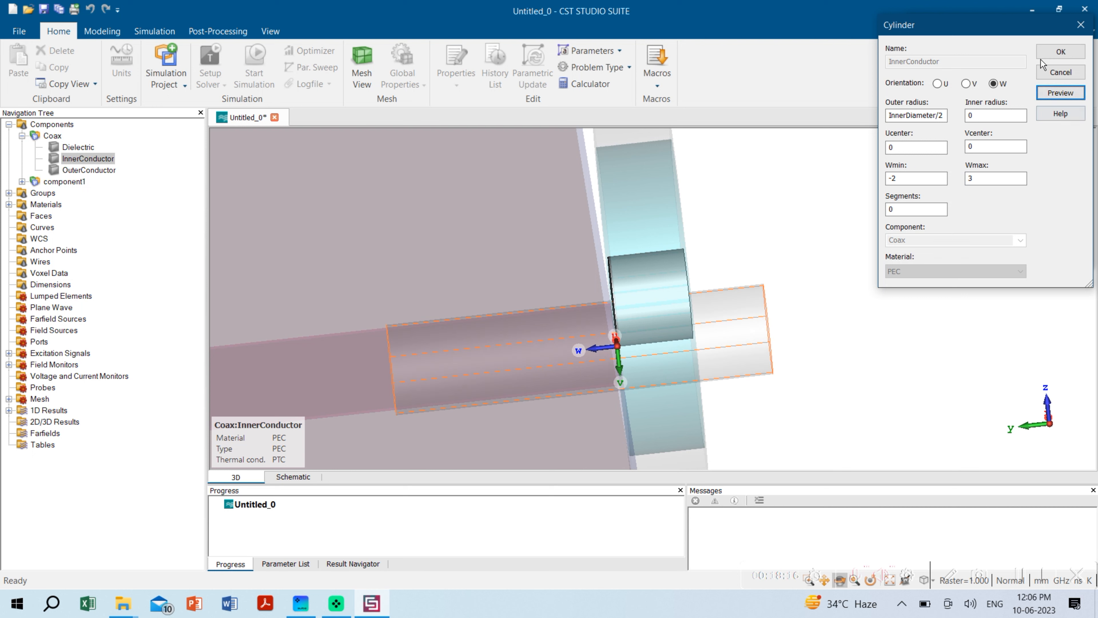
left_click(1056, 53)
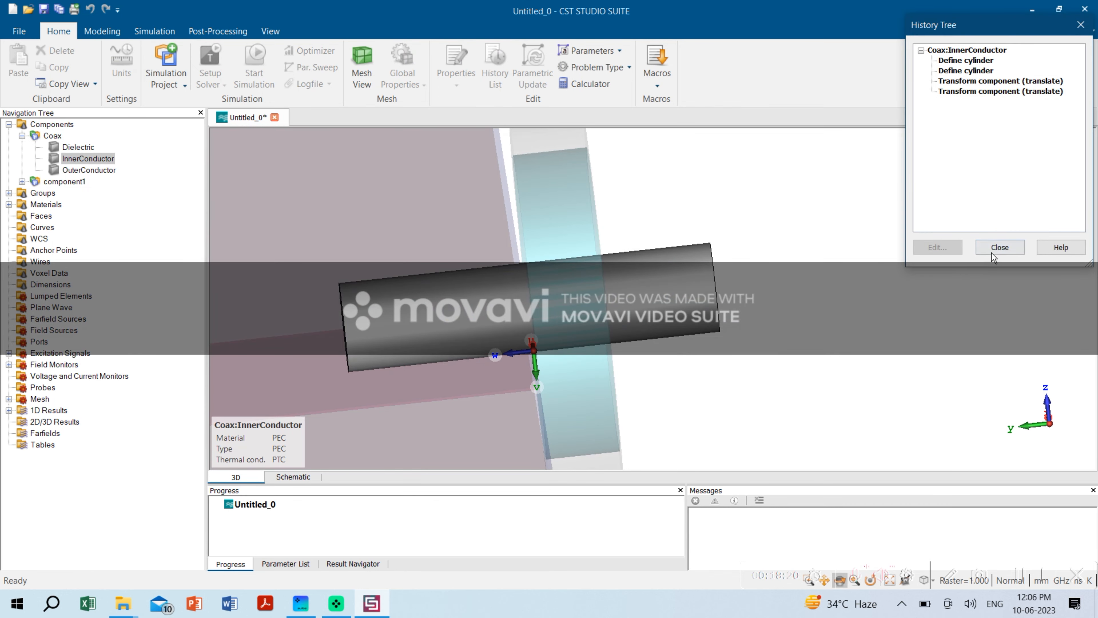
left_click(993, 252)
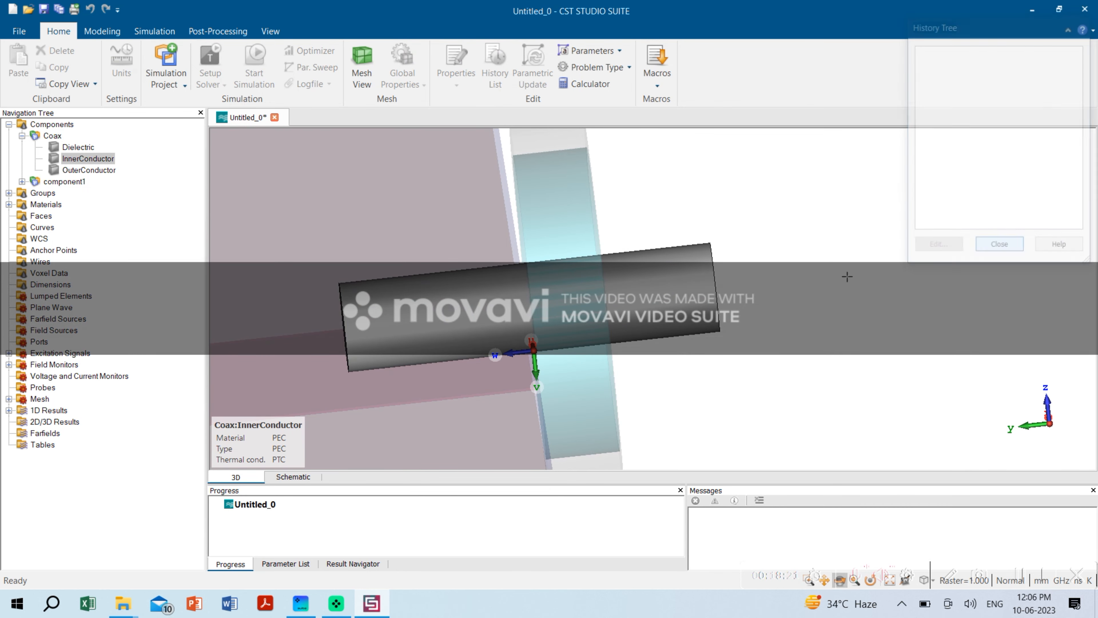
- Set the Wmin of the coax Dielectric cylinder to -2, previewing it before applying
left_click(78, 148)
double_click(80, 147)
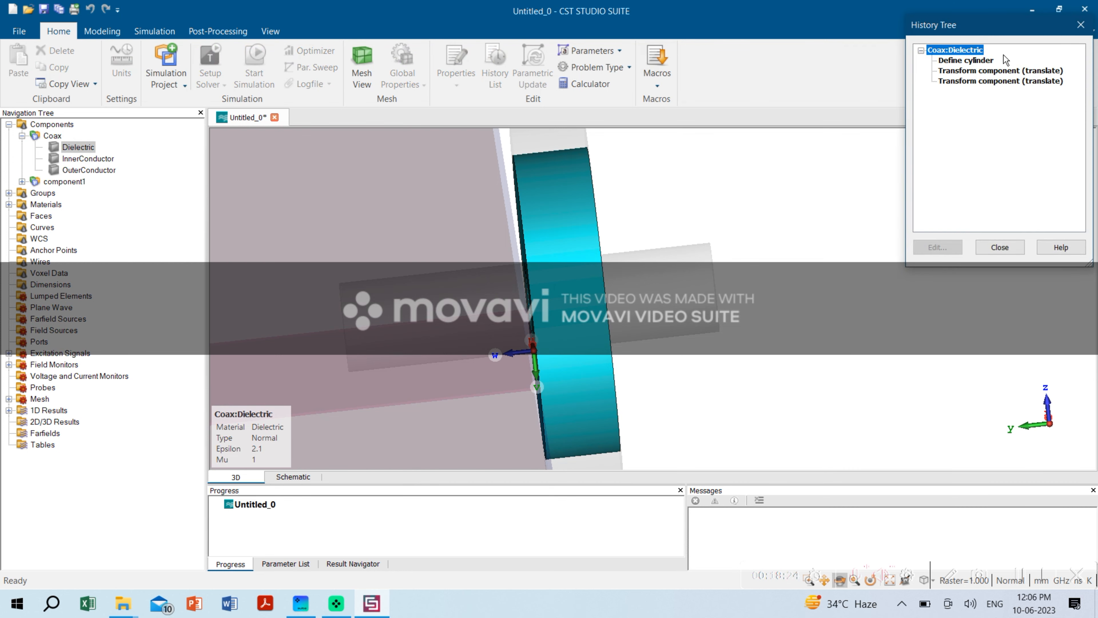
double_click(982, 61)
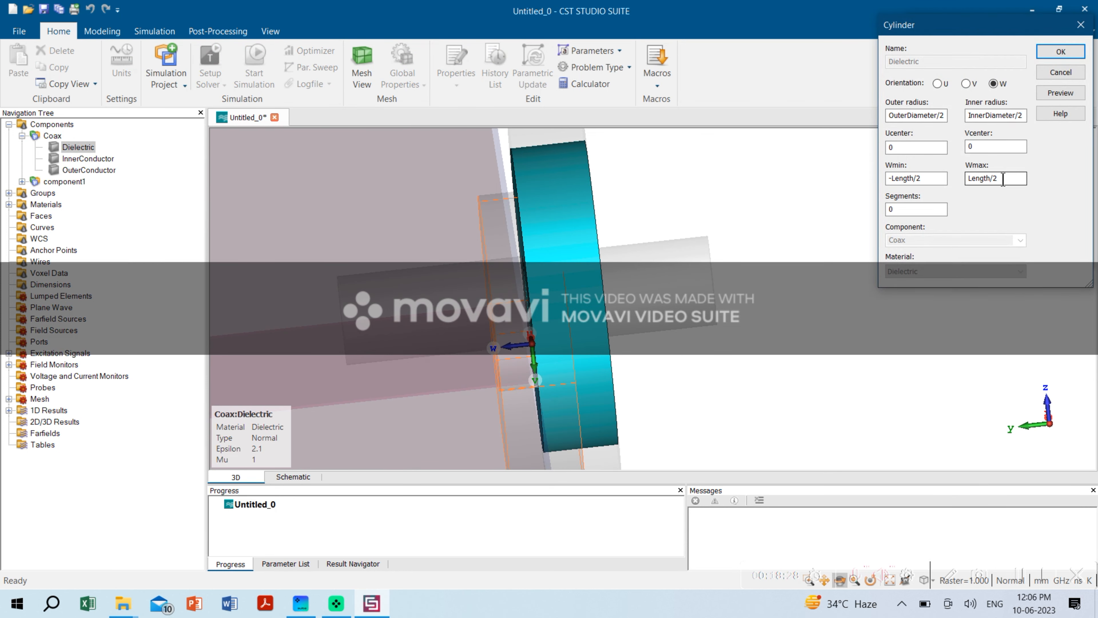
key("shift+Tab")
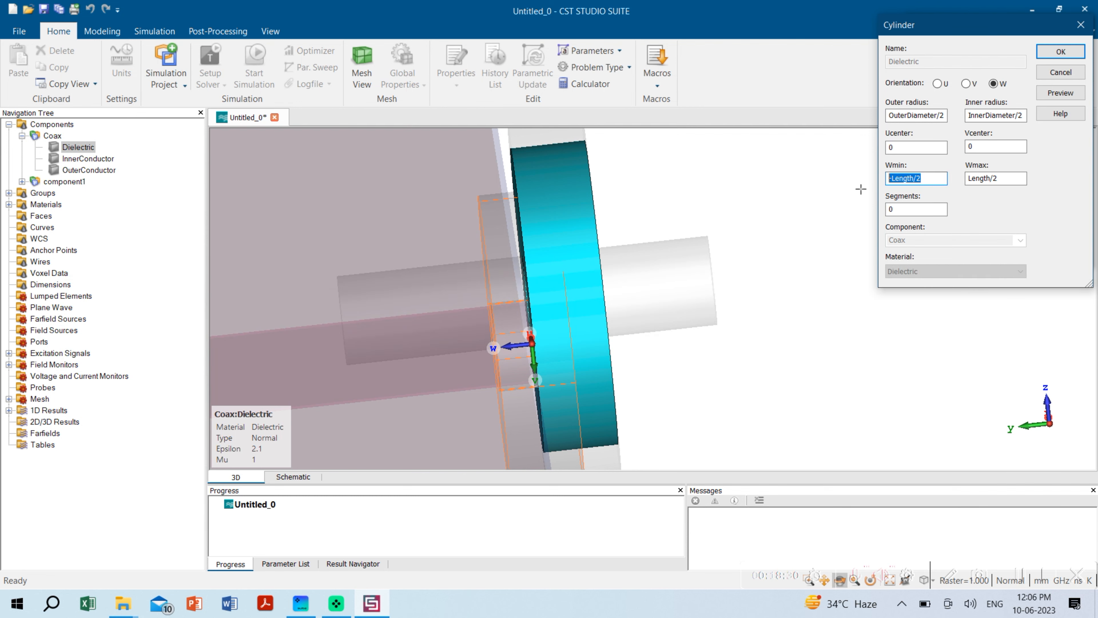
type("-2")
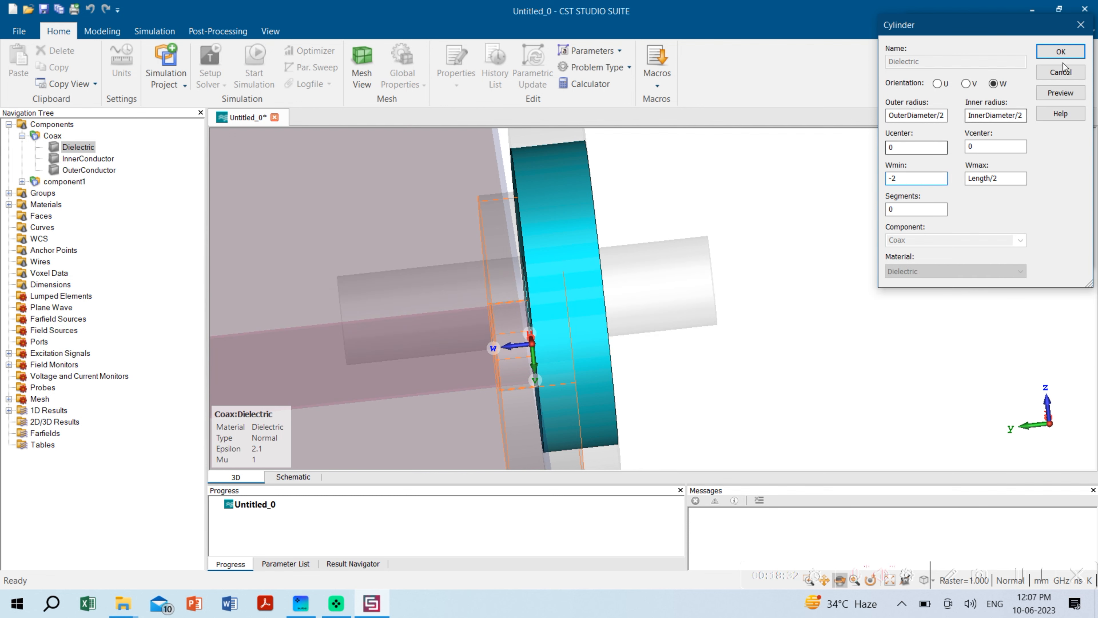
left_click(1060, 94)
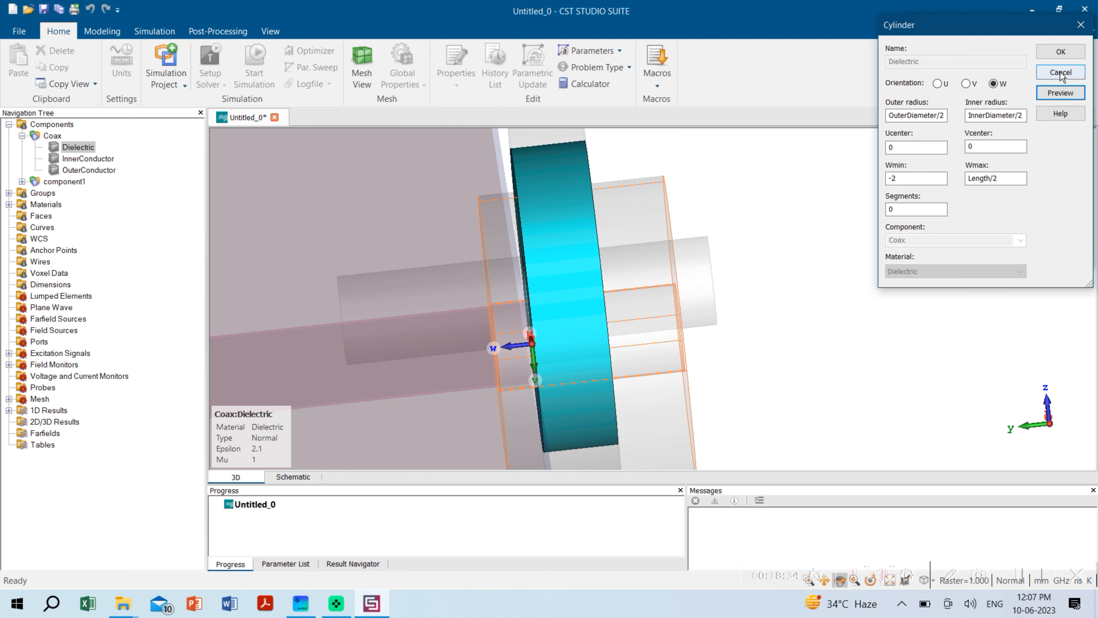
left_click(1057, 53)
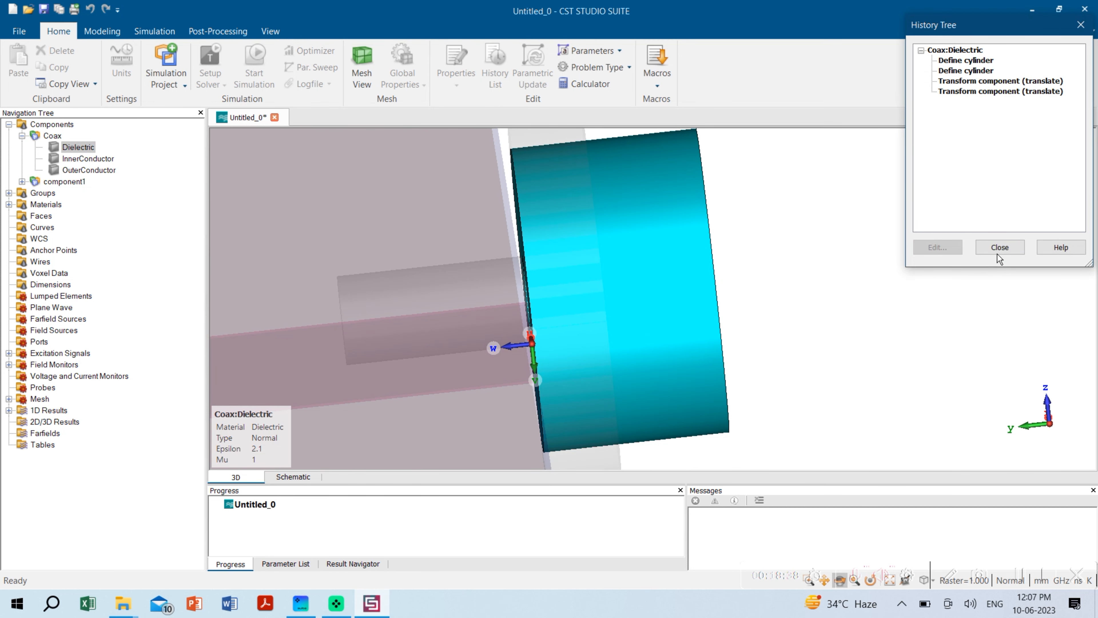
left_click(1000, 247)
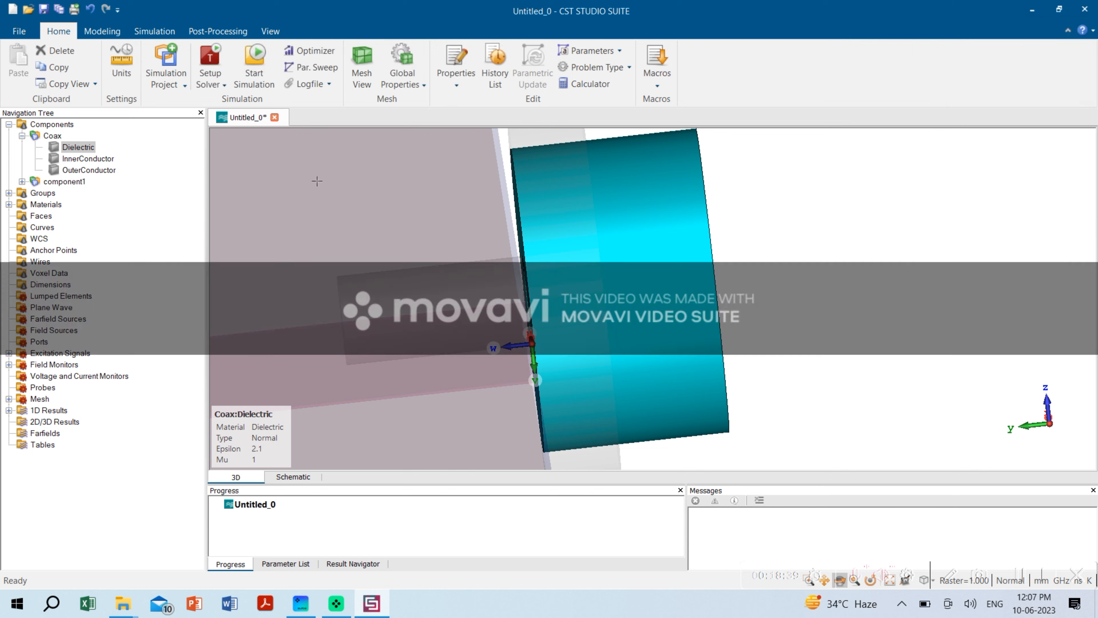
- Set the Wmin of the coax OuterConductor cylinder to -2
double_click(100, 170)
double_click(966, 60)
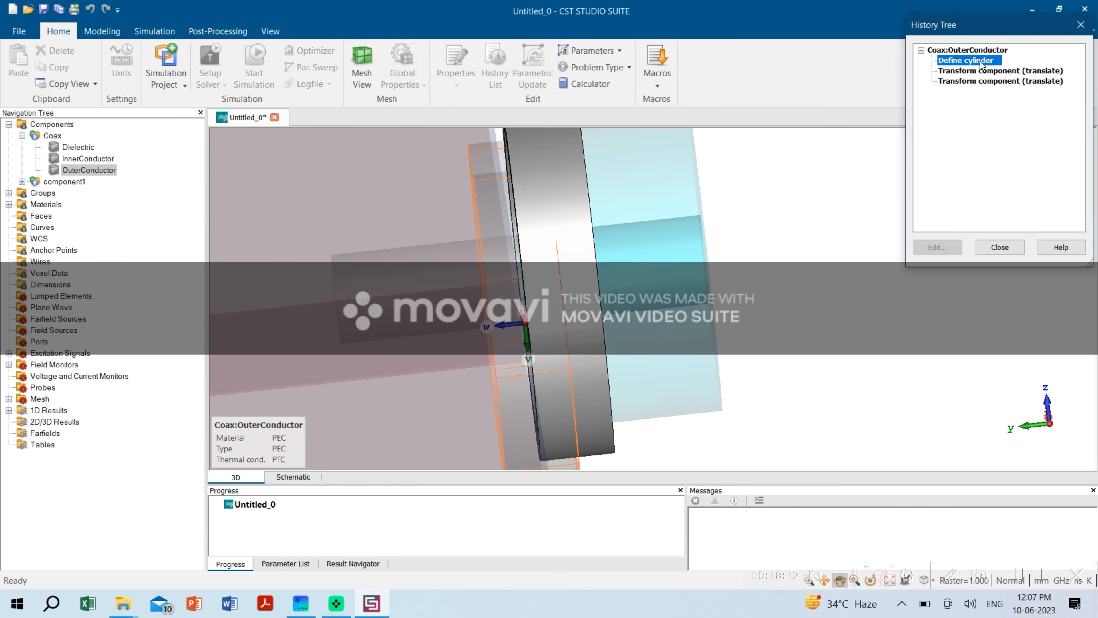
left_click_drag(930, 178, 846, 190)
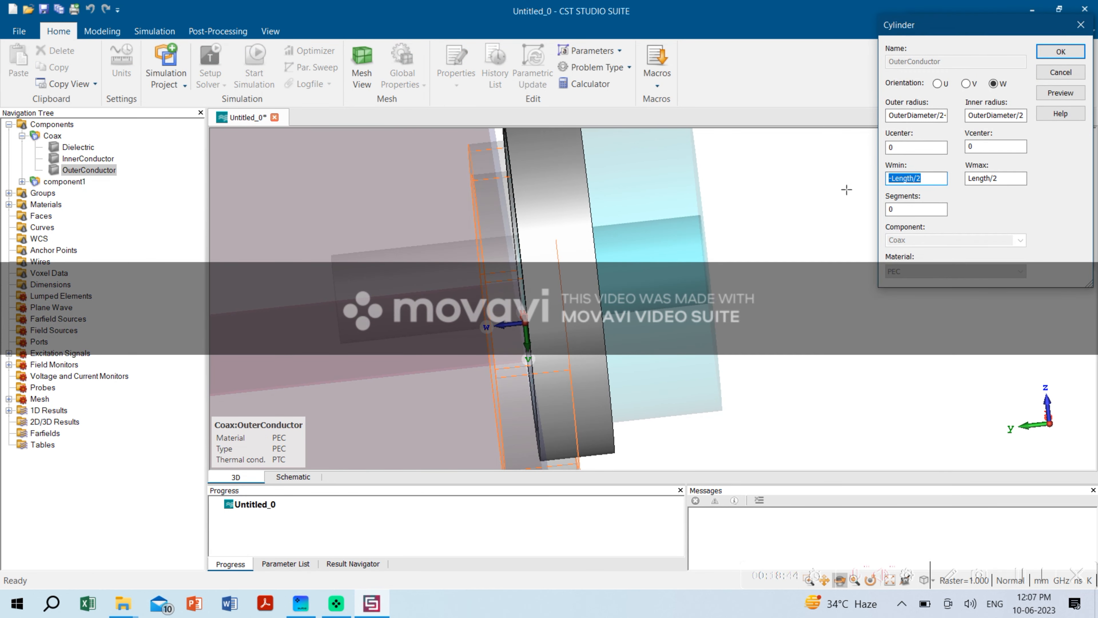
type("-2")
left_click(1061, 51)
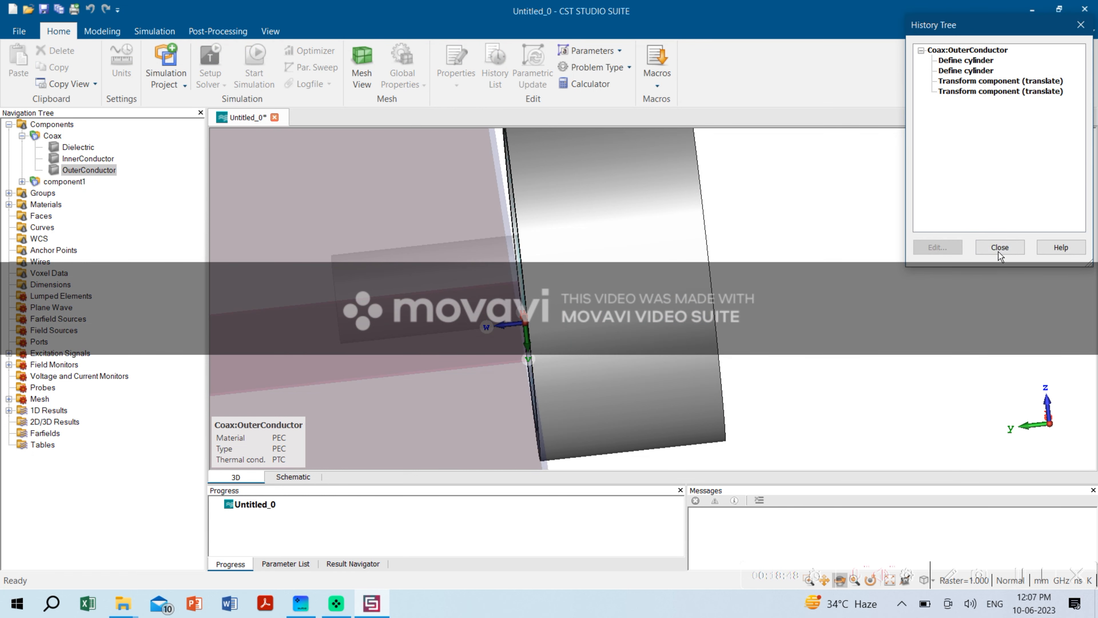
left_click(999, 247)
- Pick the outer end face of the coax dielectric and create waveguide port 1 on it with positive orientation
scroll(679, 287, "down", 5)
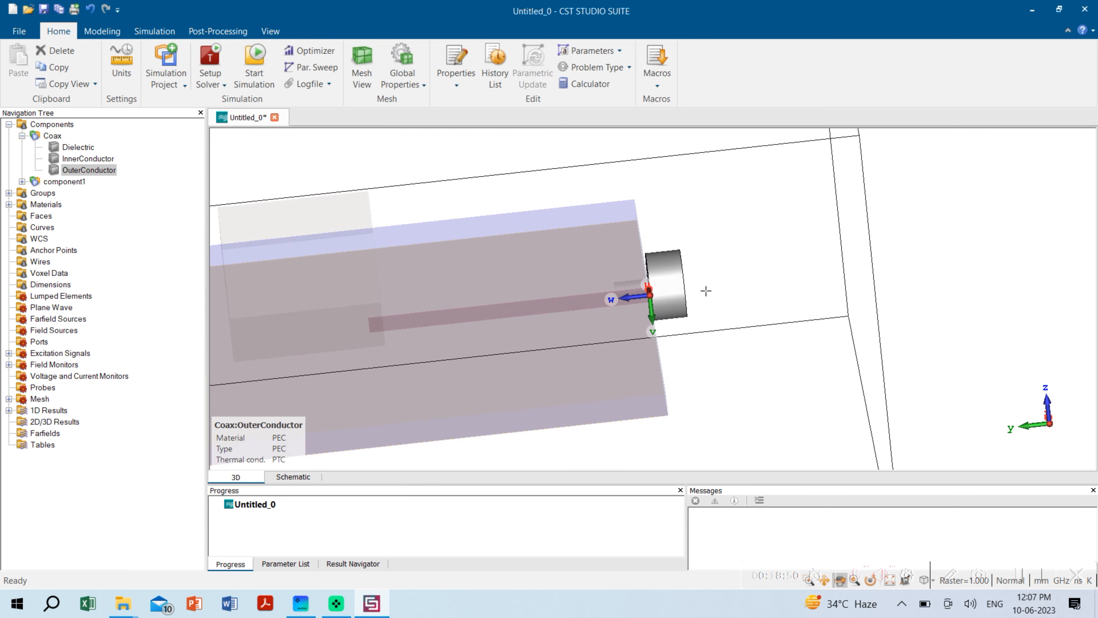
scroll(695, 308, "up", 3)
left_click_drag(666, 300, 595, 311)
scroll(596, 310, "down", 5)
left_click_drag(502, 361, 611, 357)
scroll(641, 329, "up", 5)
scroll(664, 294, "down", 4)
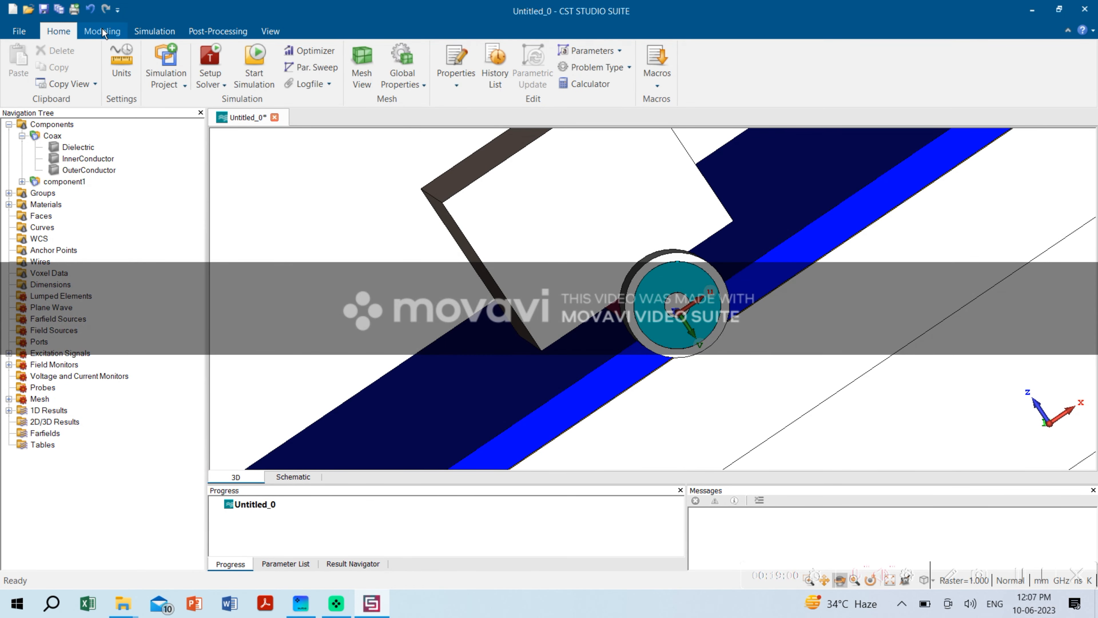
key("f")
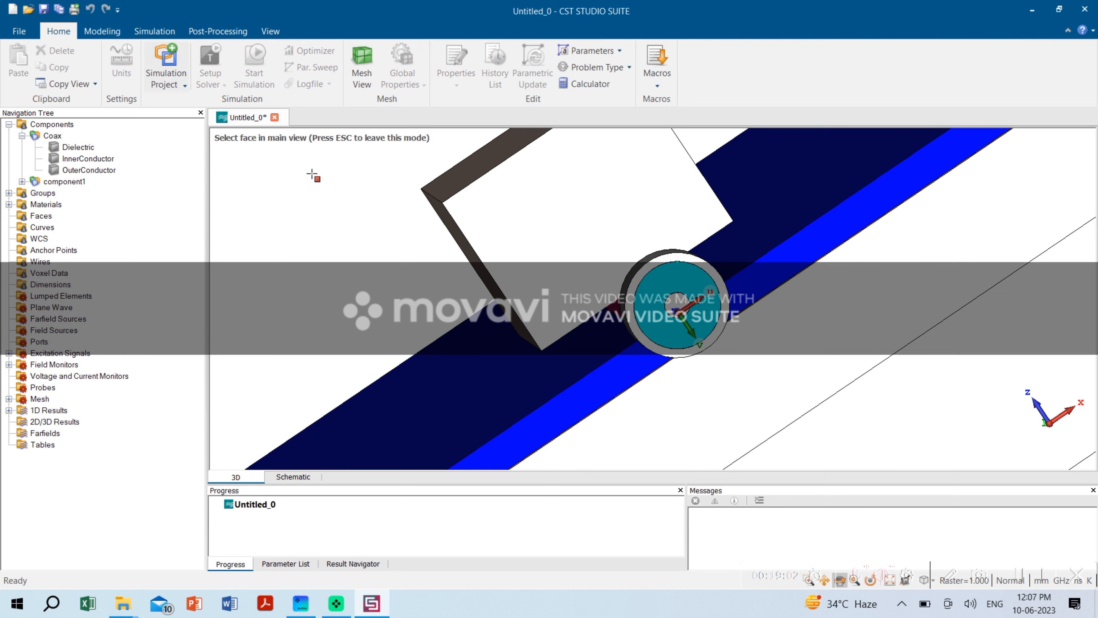
left_click(666, 279)
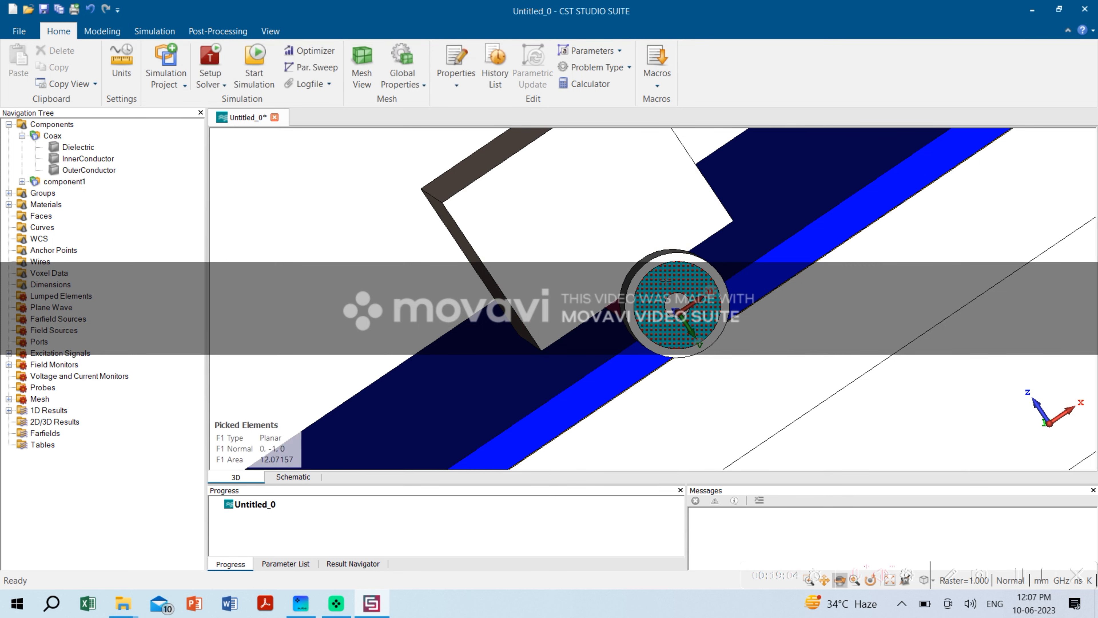
left_click(102, 31)
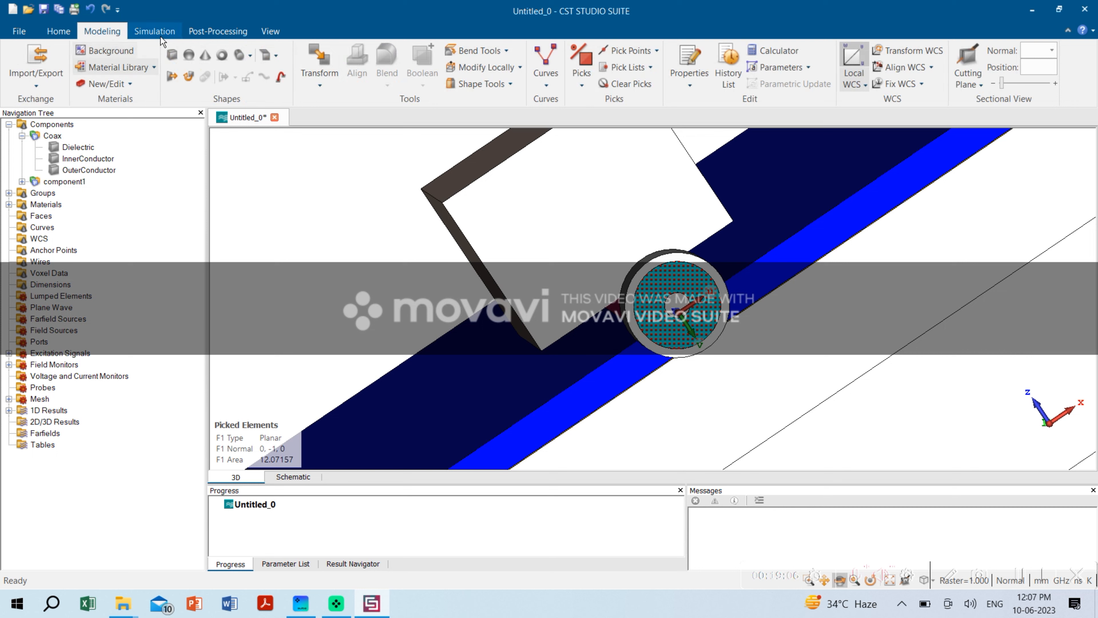
left_click(154, 32)
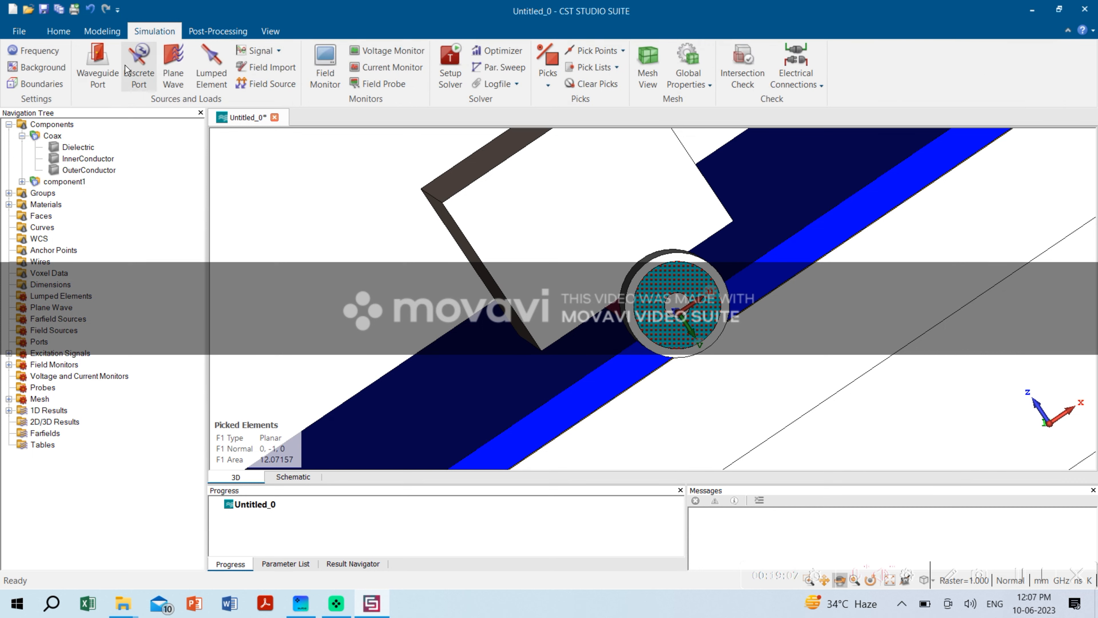
left_click(97, 61)
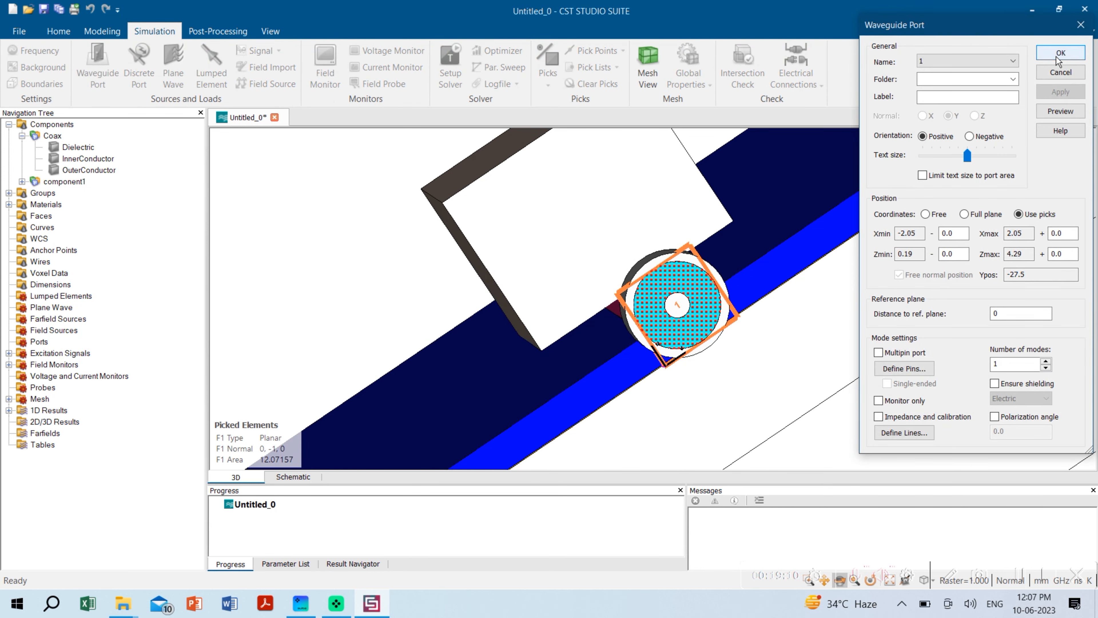
left_click(1057, 59)
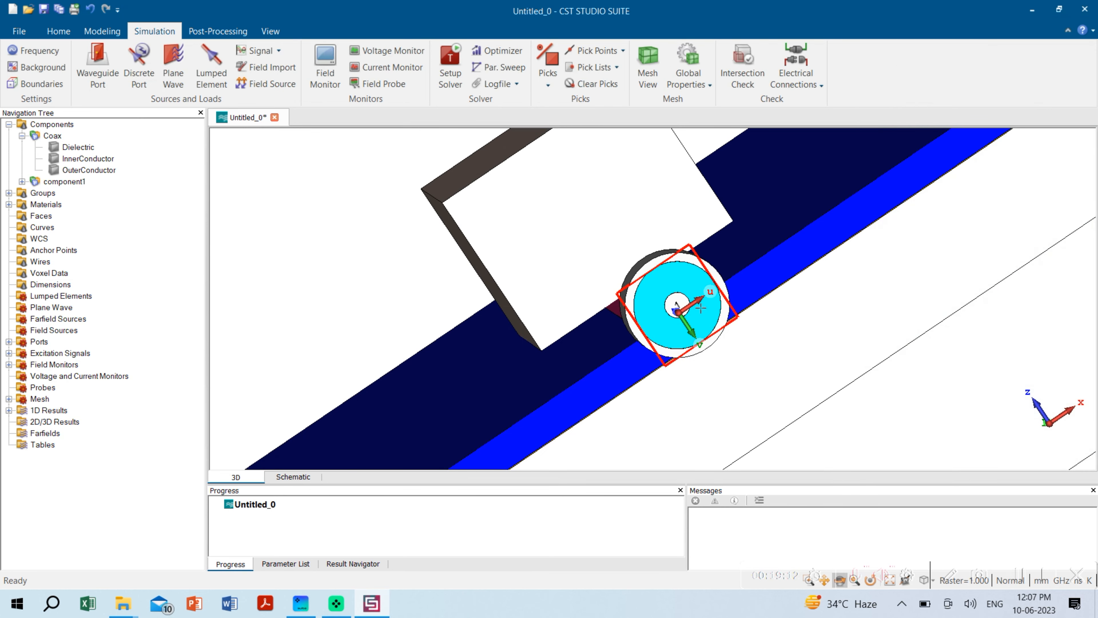
- Run the time domain solver with hexahedral mesh, -40 dB accuracy and all ports as the source
scroll(773, 303, "down", 10)
left_click_drag(734, 303, 774, 331)
scroll(773, 303, "up", 5)
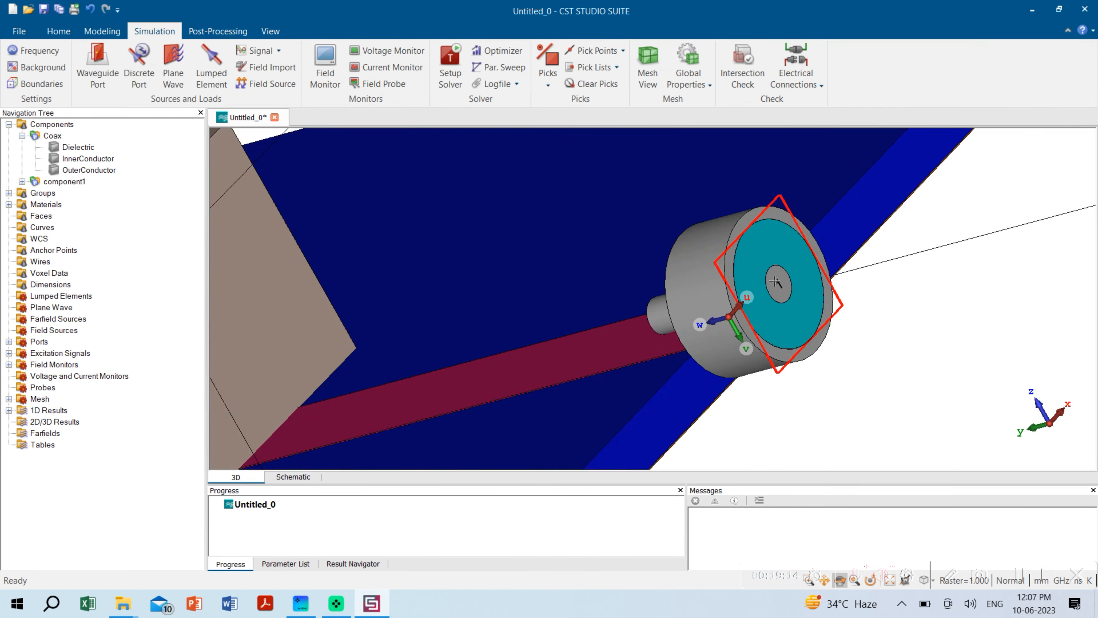
scroll(568, 306, "down", 2)
left_click(450, 64)
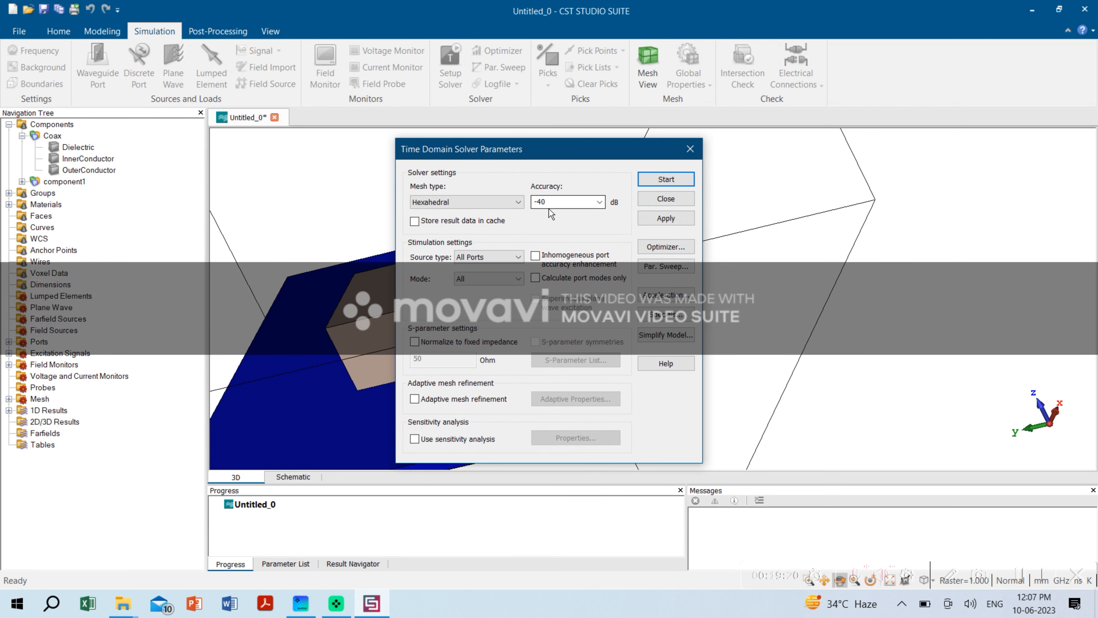
left_click(666, 182)
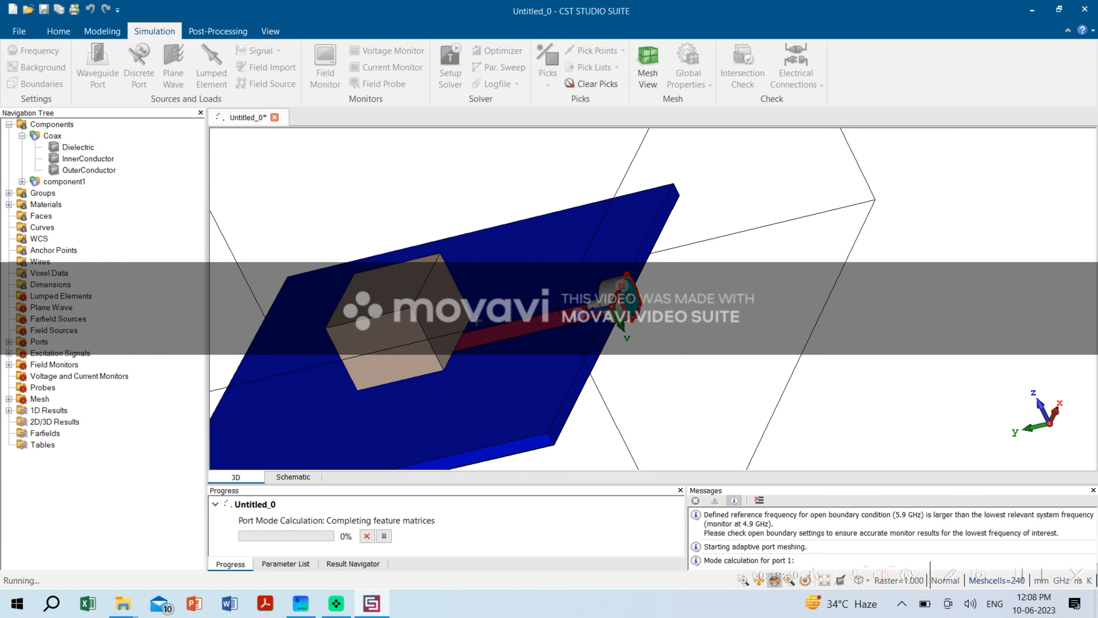
key("space")
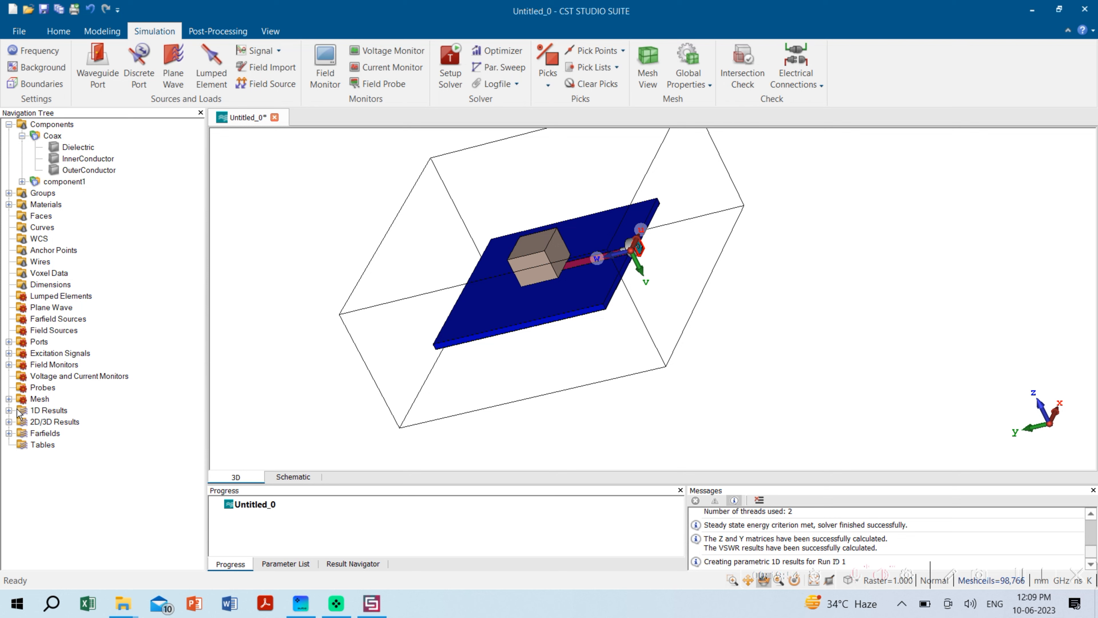
- Plot the S1,1 parameter and place curve markers where the curve crosses about -10 dB on either side of the dip
left_click(9, 411)
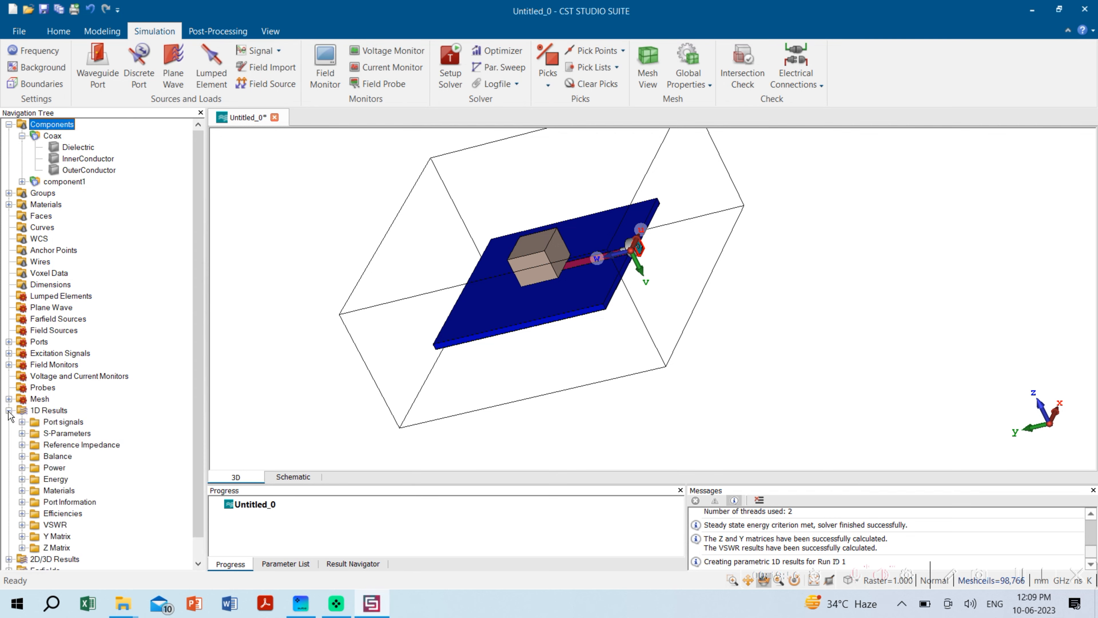
left_click(22, 433)
left_click(64, 445)
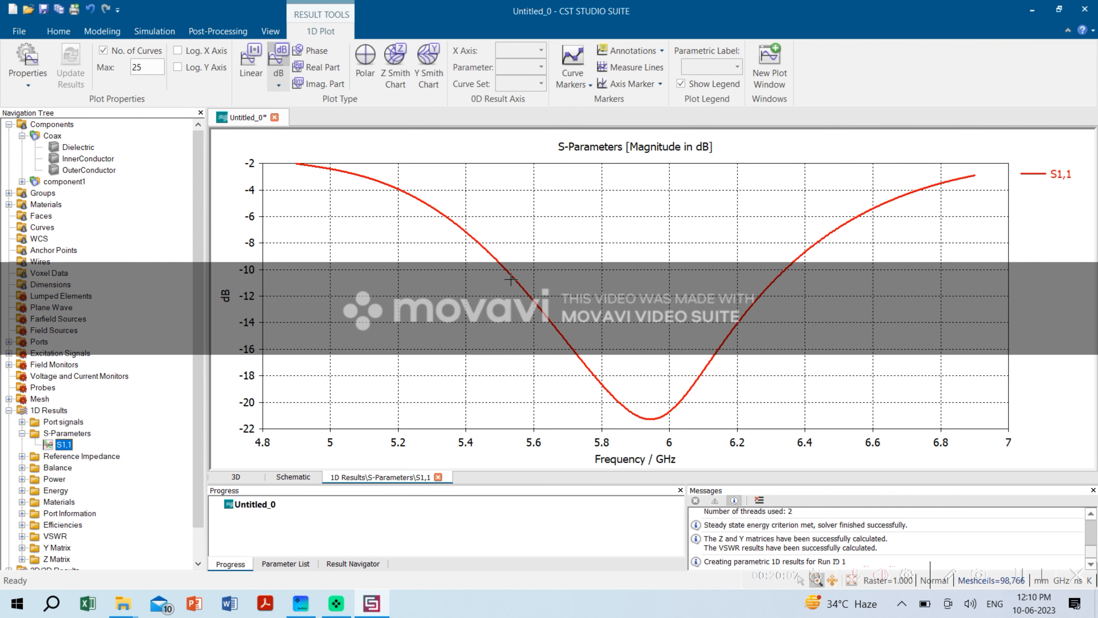
key("m")
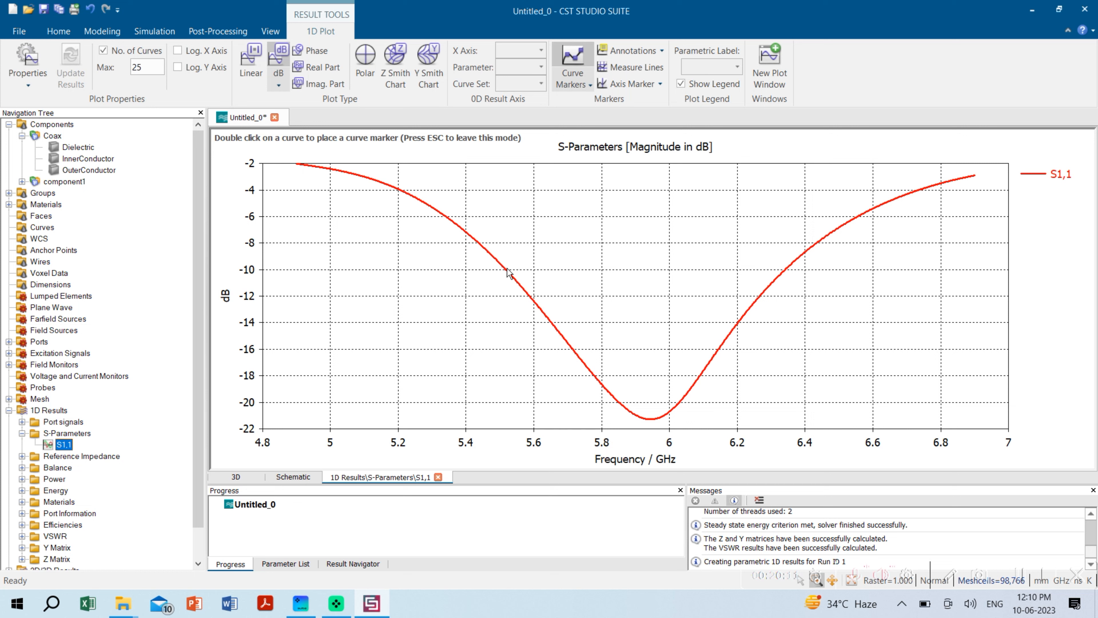
double_click(507, 270)
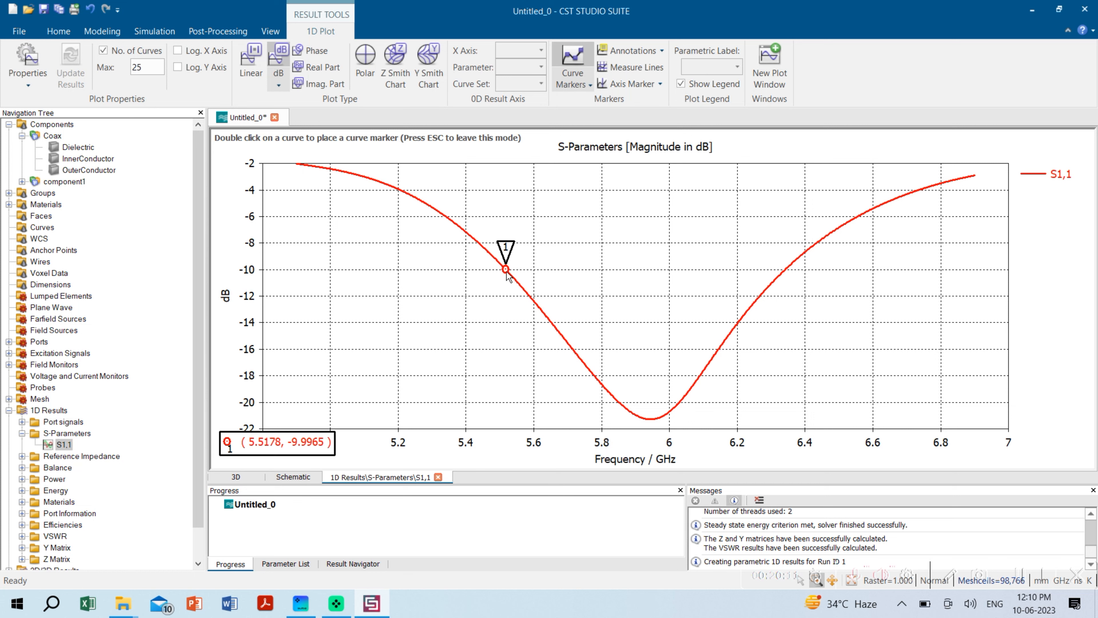
double_click(786, 267)
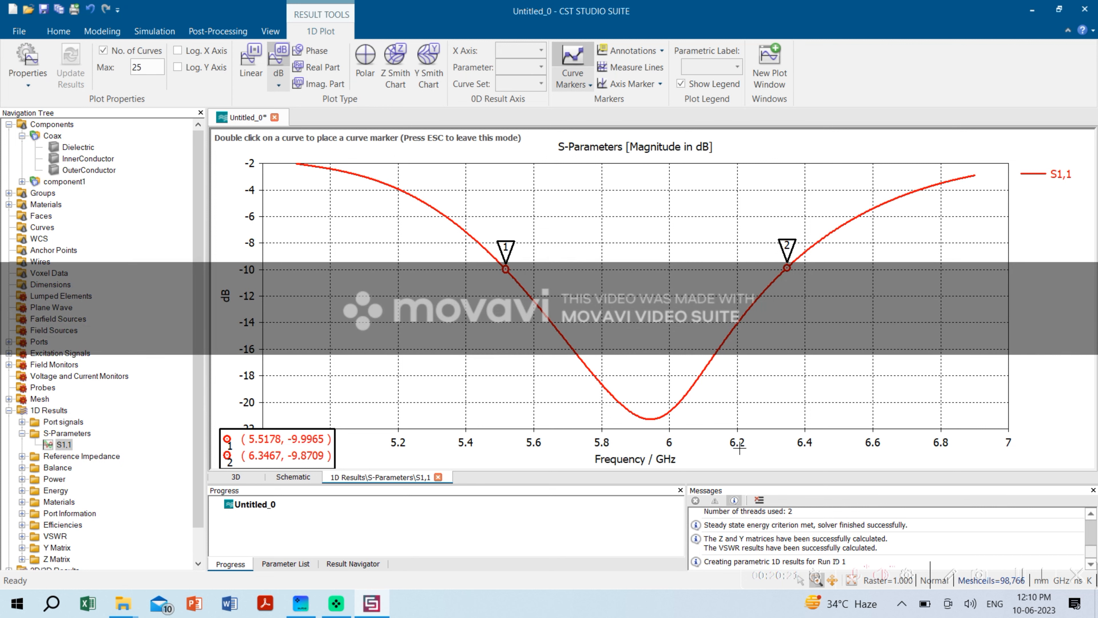
- Place a third curve marker at the minimum of the S1,1 dip and move the marker readout clear of the frequency axis
double_click(649, 418)
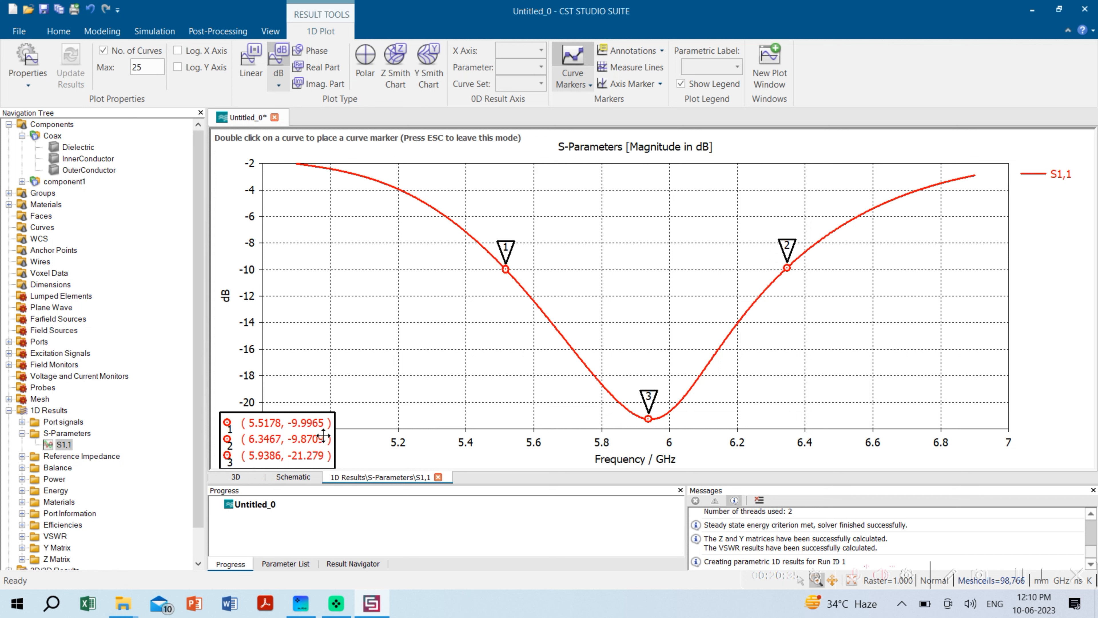
mouse_move(292, 435)
left_mouse_down()
mouse_move(586, 313)
mouse_move(911, 347)
left_mouse_up()
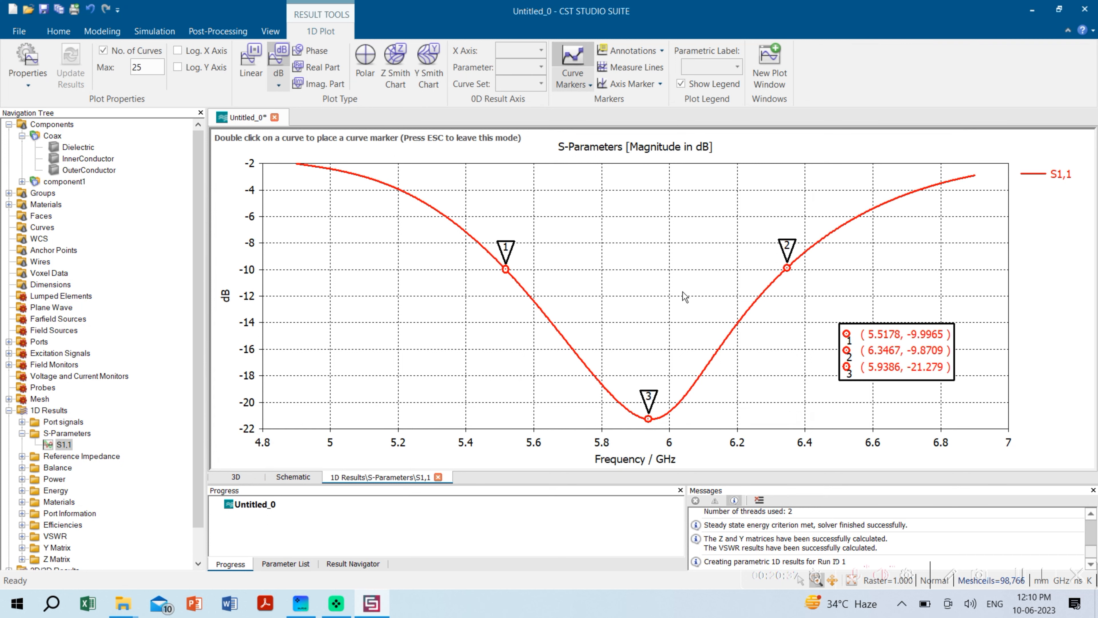
- Plot the radiation and total efficiencies together on a linear scale
scroll(69, 488, "down", 1)
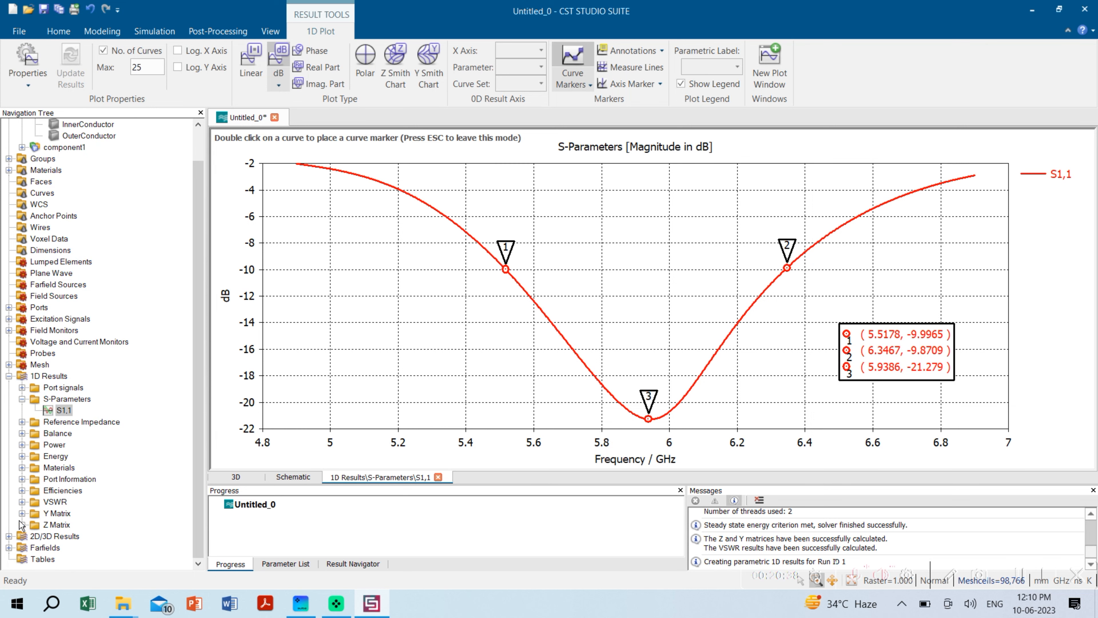
left_click(23, 491)
left_click(64, 491)
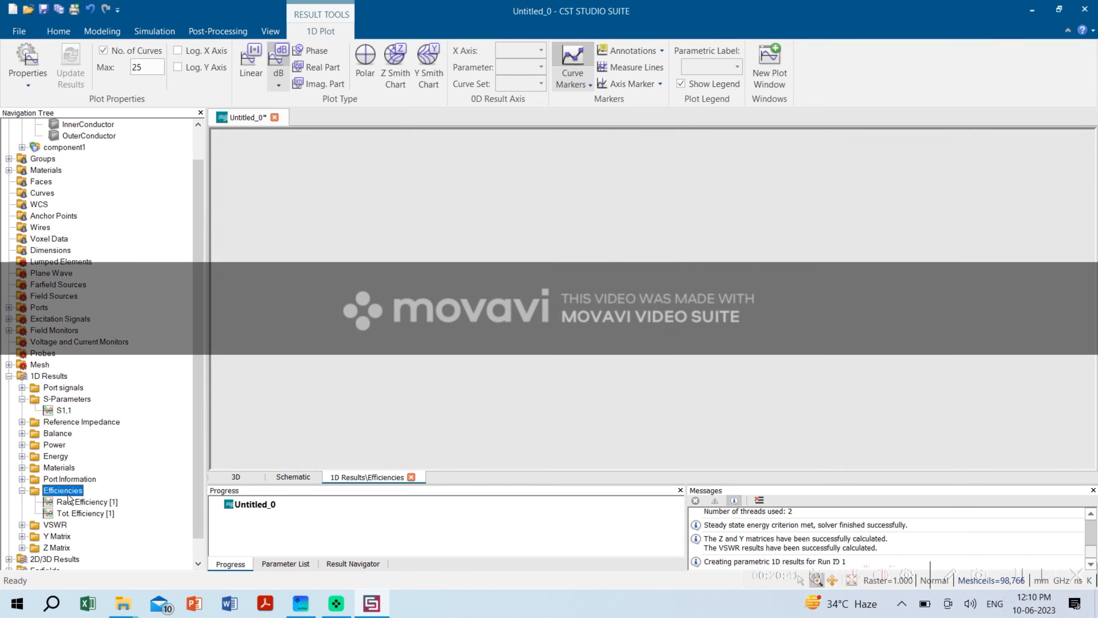
left_click(251, 65)
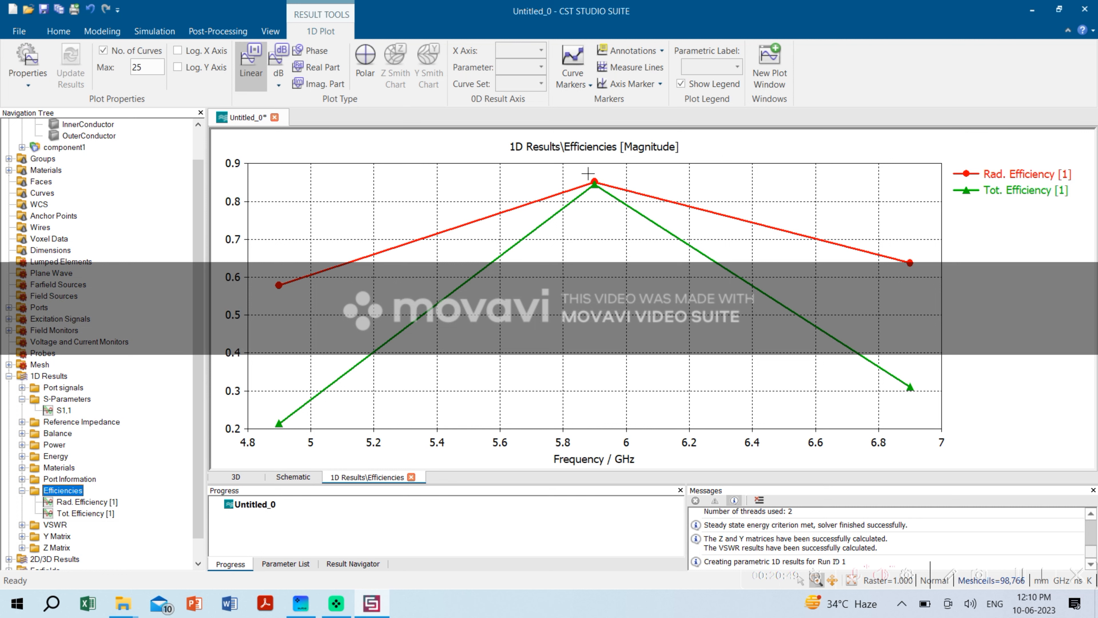
- Plot the Z1,1 impedance and compare its real and imaginary parts over frequency
scroll(46, 536, "down", 1)
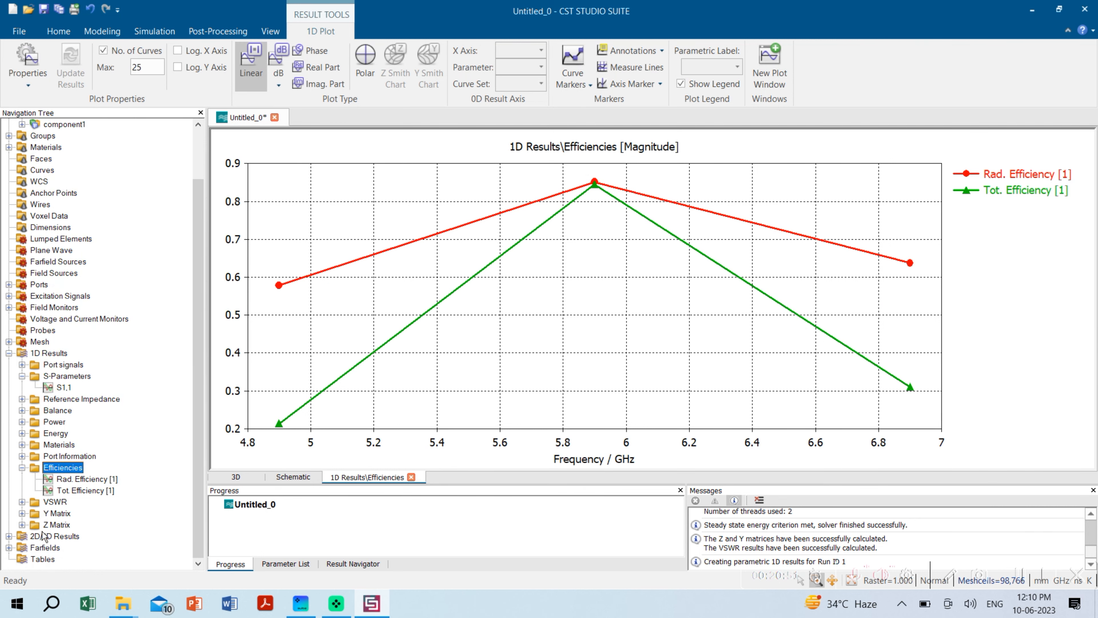
left_click(22, 524)
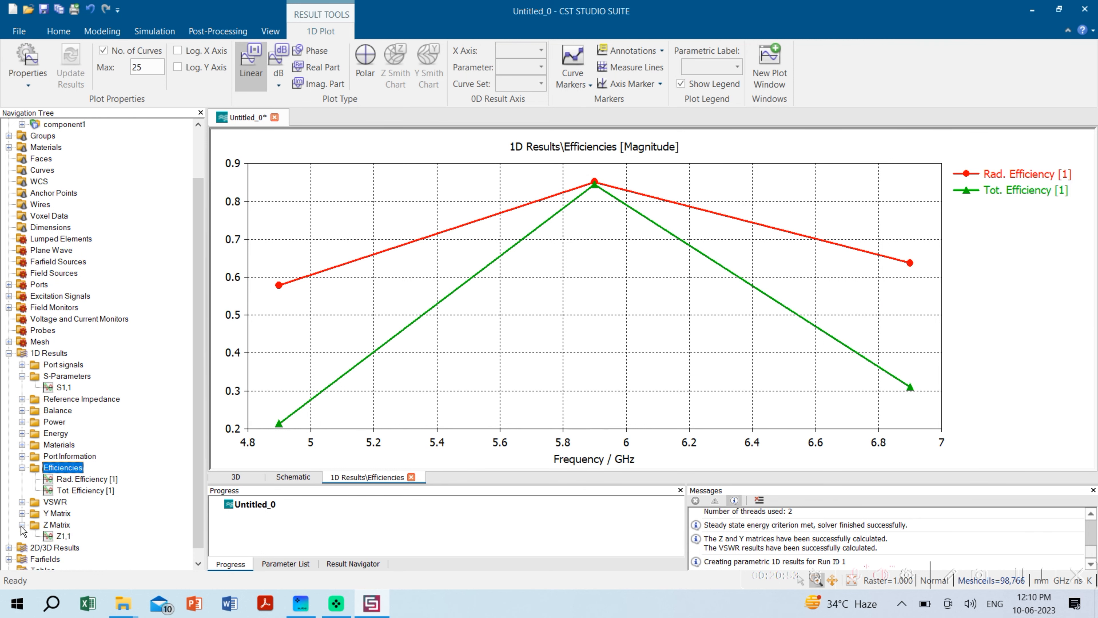
left_click(64, 537)
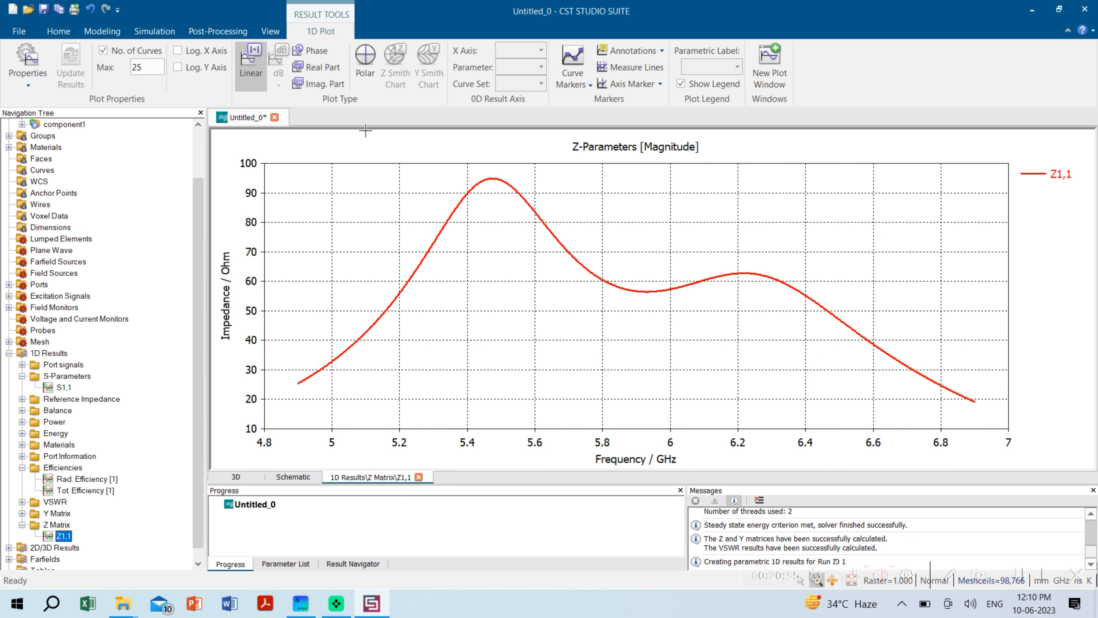
left_click(322, 68)
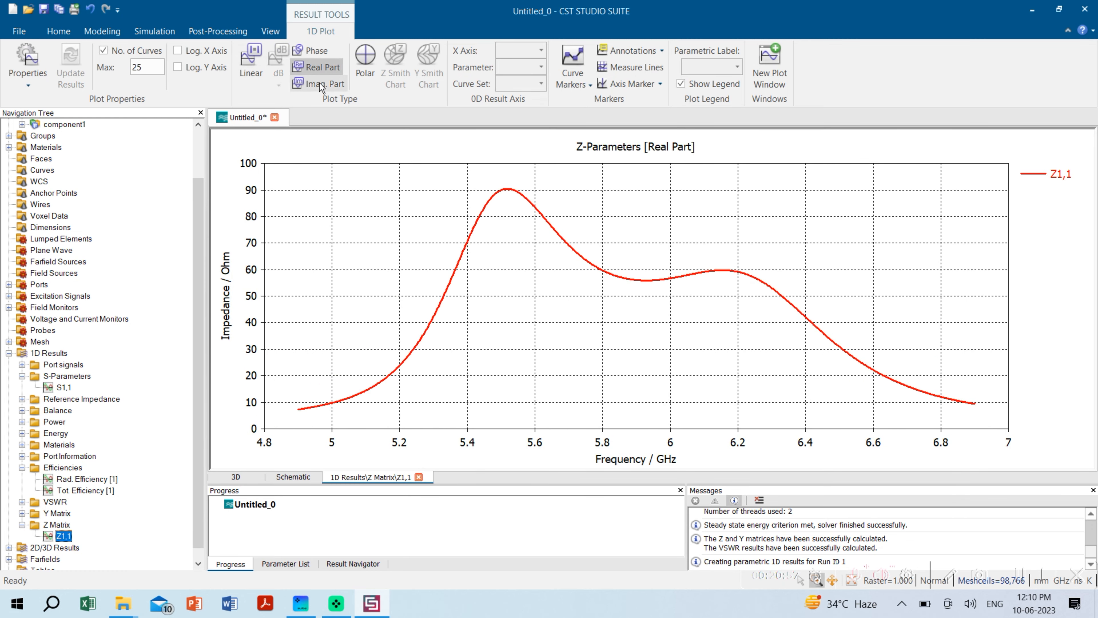
left_click(320, 84)
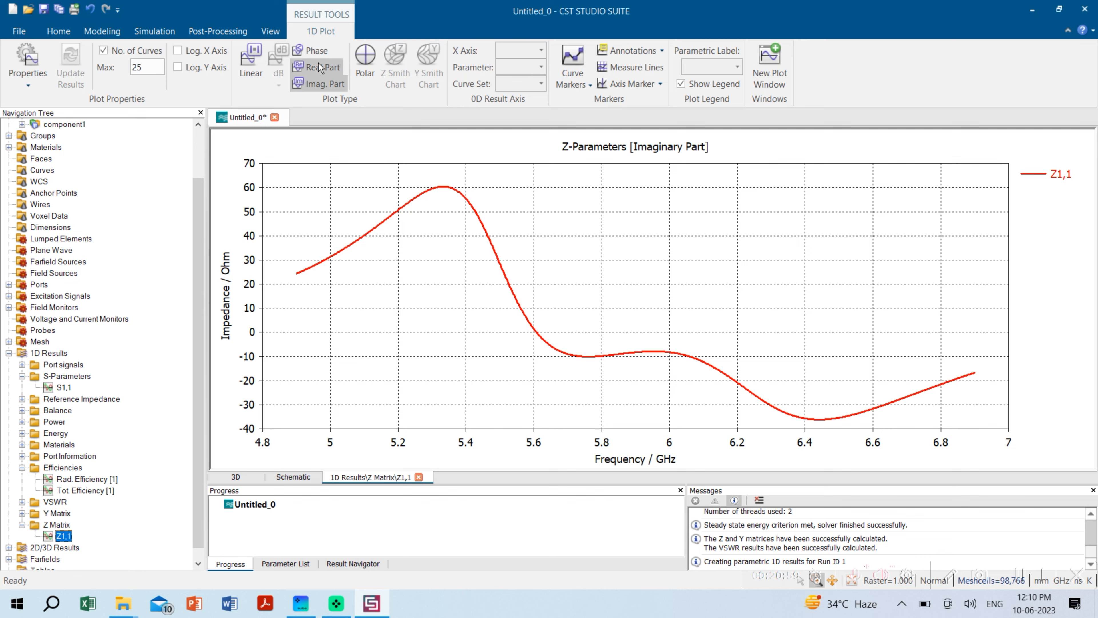
left_click(319, 66)
left_click(319, 87)
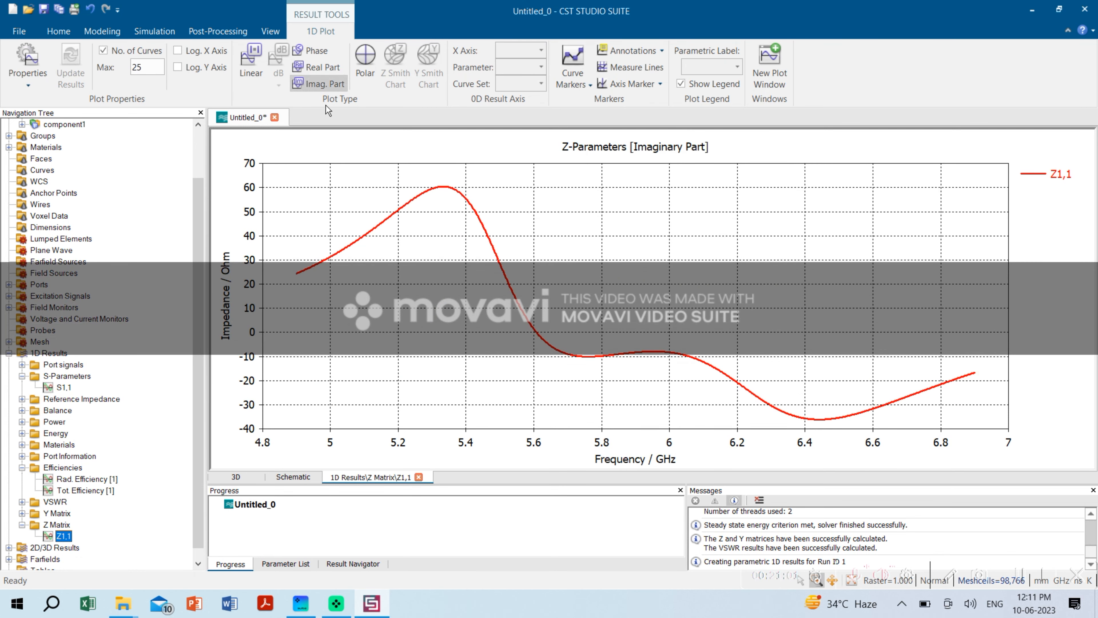
left_click(320, 69)
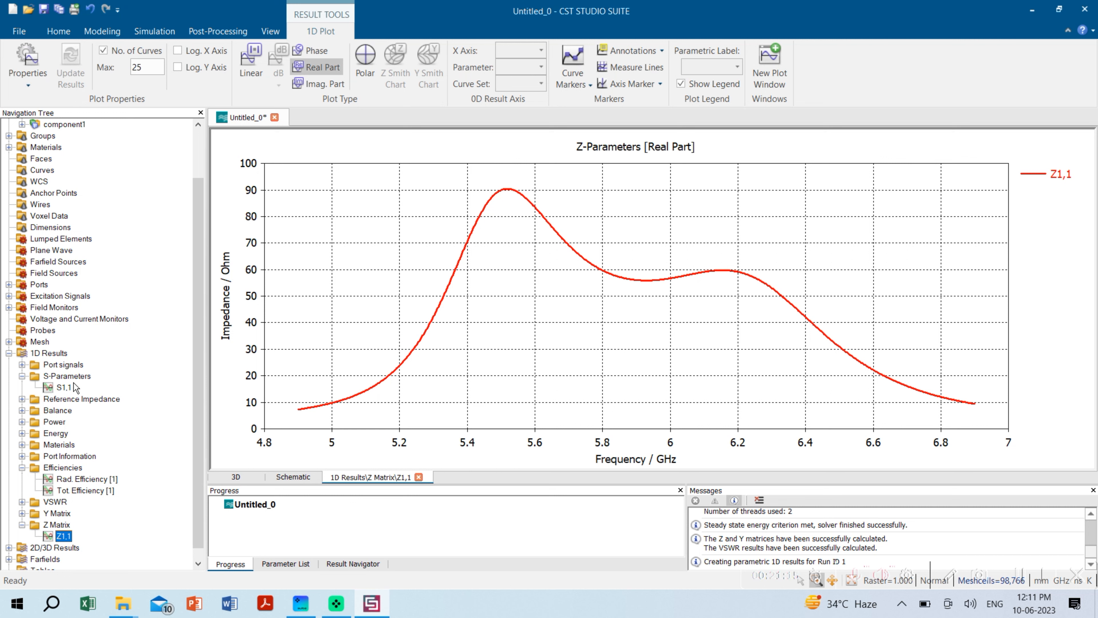
- Return to the S-parameter plot and move the marker readout into the empty area beside the curve to review the bandwidth
left_click(69, 376)
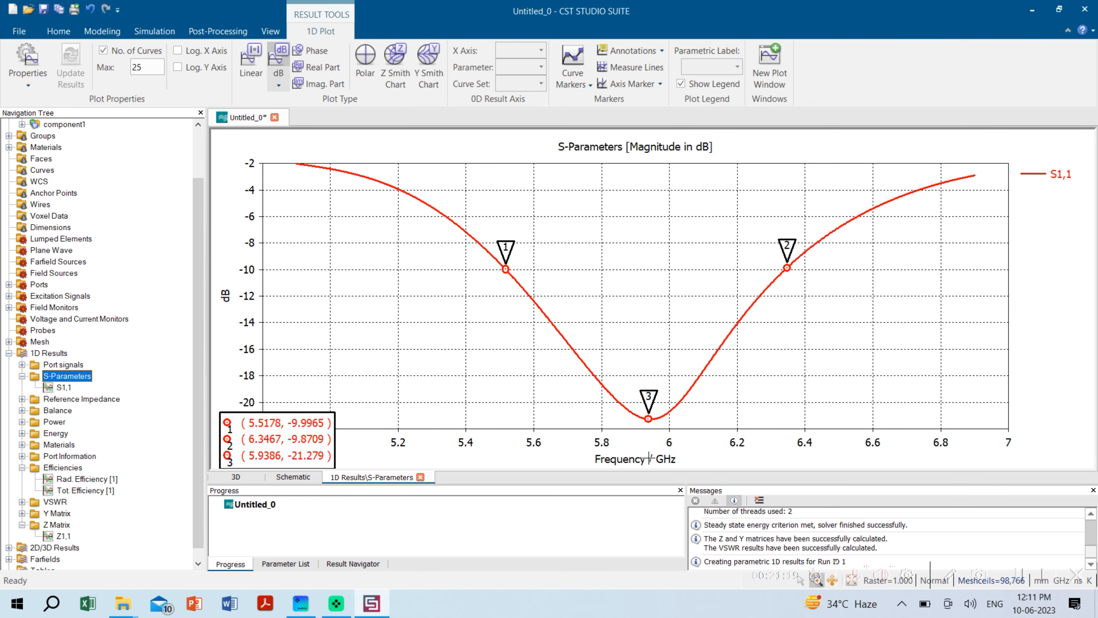
mouse_move(278, 437)
left_mouse_down()
mouse_move(995, 381)
mouse_move(909, 377)
left_mouse_up()
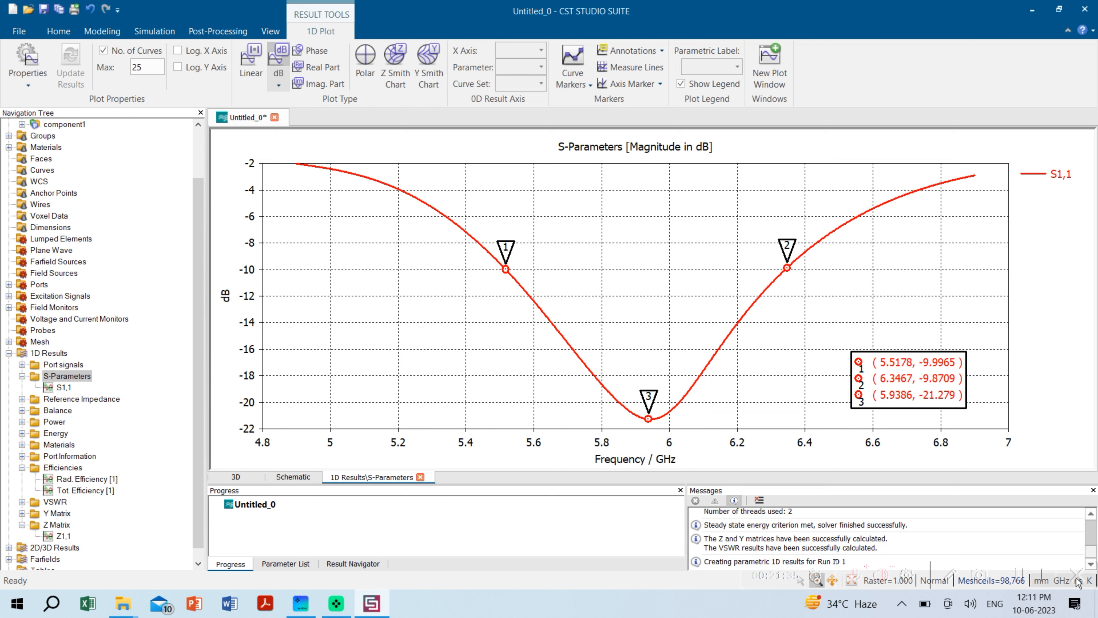
- Display the 3D farfield pattern at f=5.9 GHz and examine its directivity
scroll(100, 389, "down", 1)
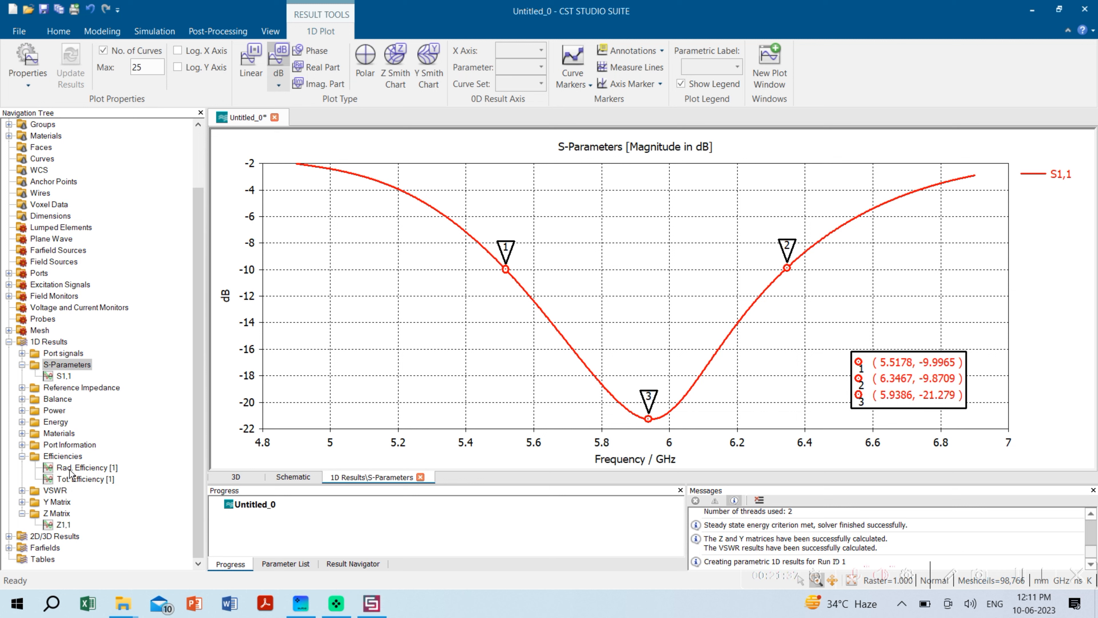
left_click(8, 547)
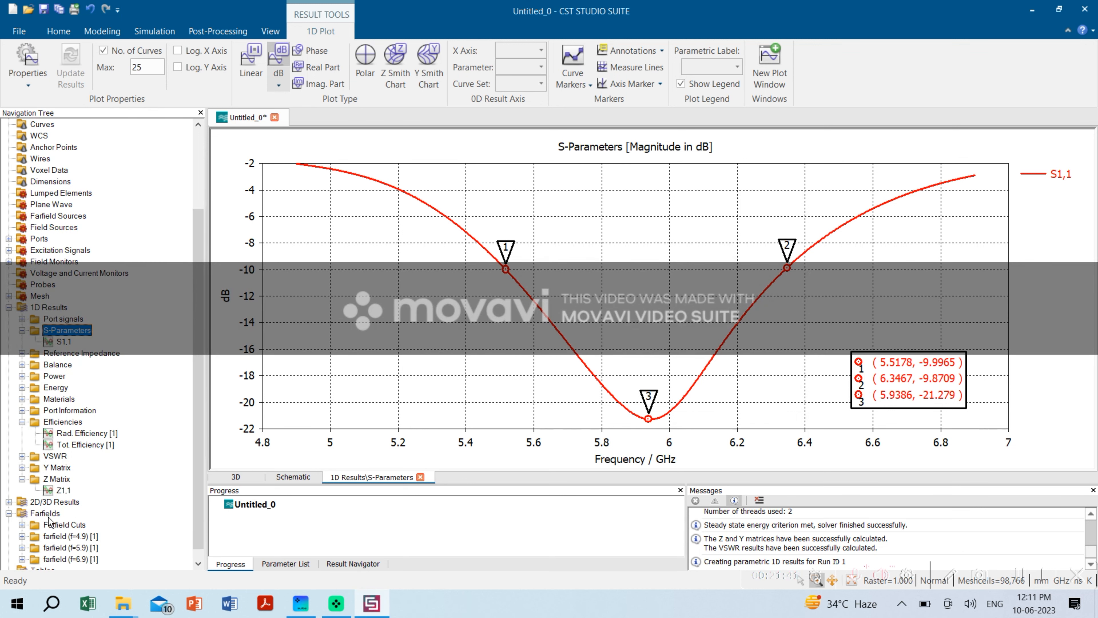
left_click(67, 546)
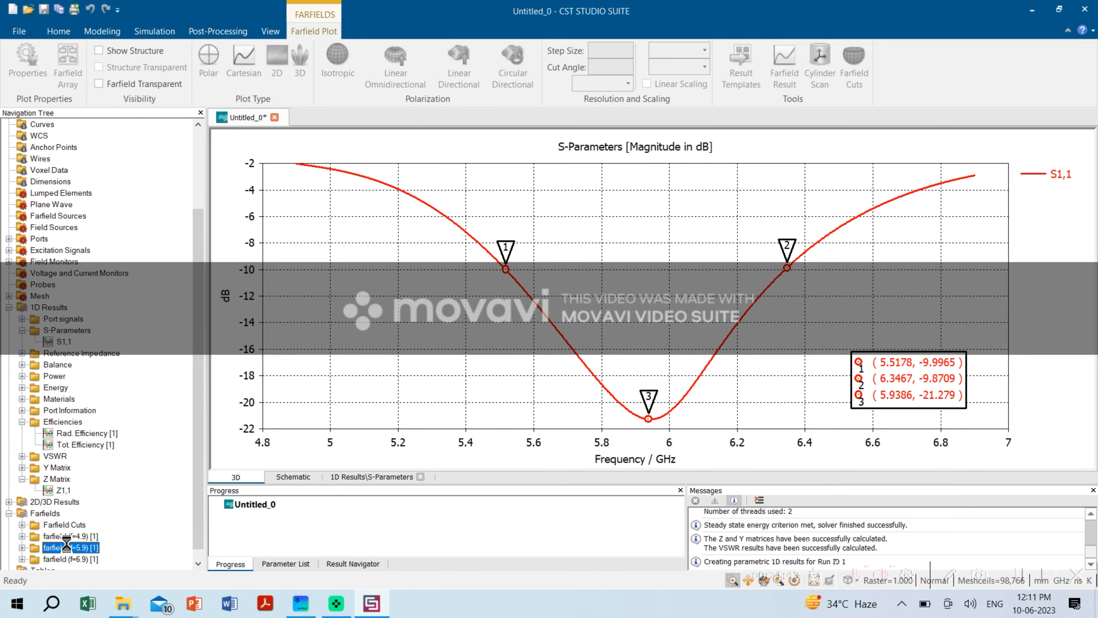
mouse_move(752, 243)
left_mouse_down()
mouse_move(649, 152)
mouse_move(826, 220)
mouse_move(755, 245)
left_mouse_up()
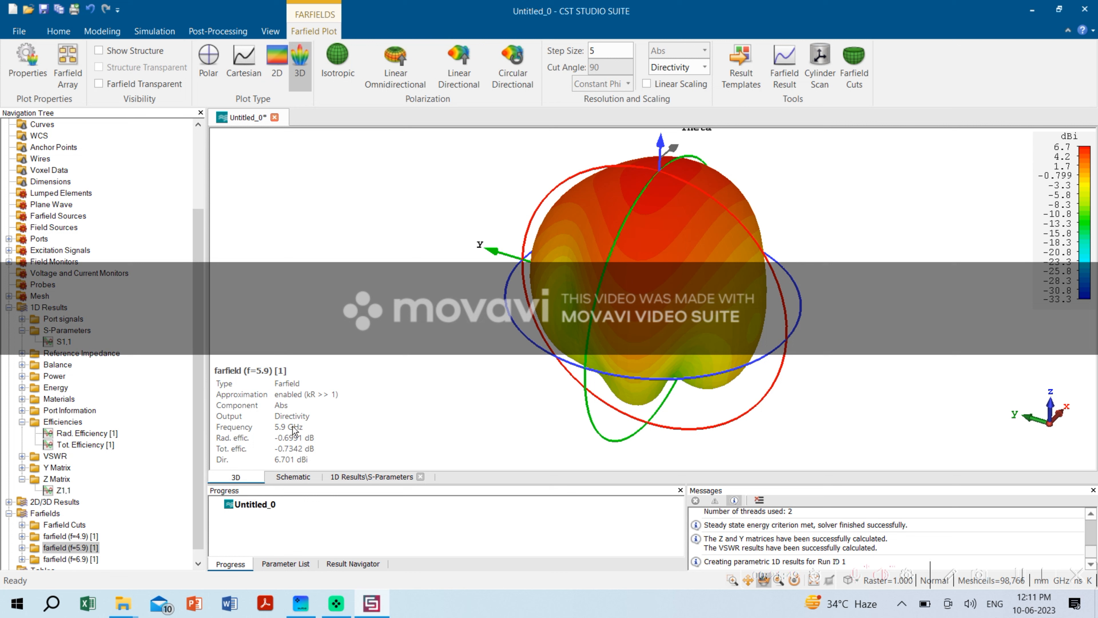
- Show the 5.9 GHz farfield as Gain (IEEE) and switch its output to Realized Gain
left_click(693, 68)
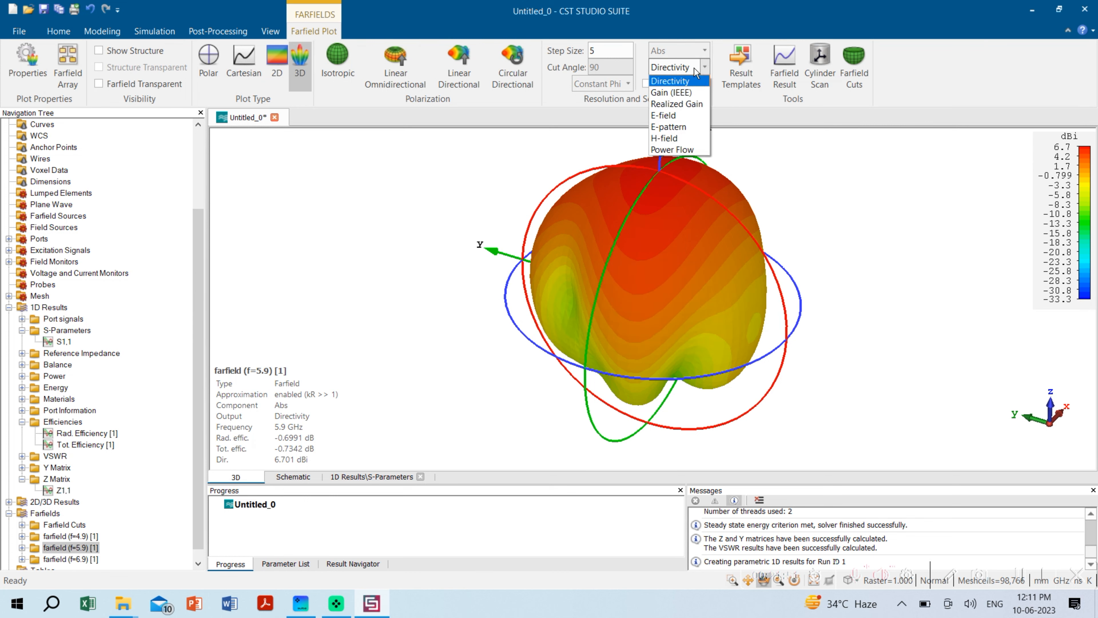
left_click(672, 95)
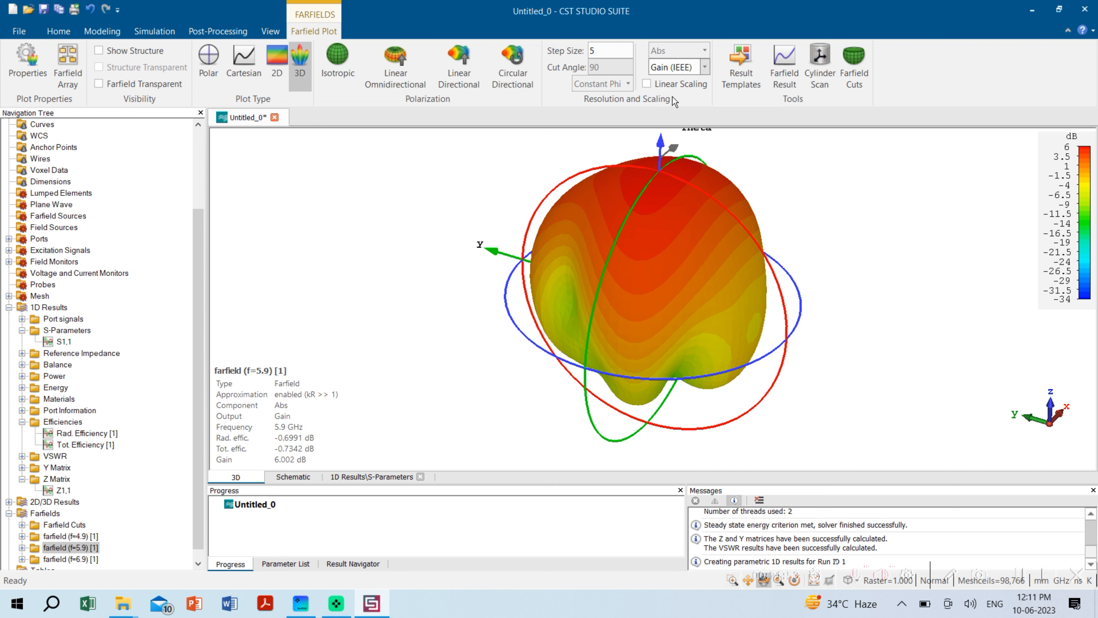
left_click(700, 68)
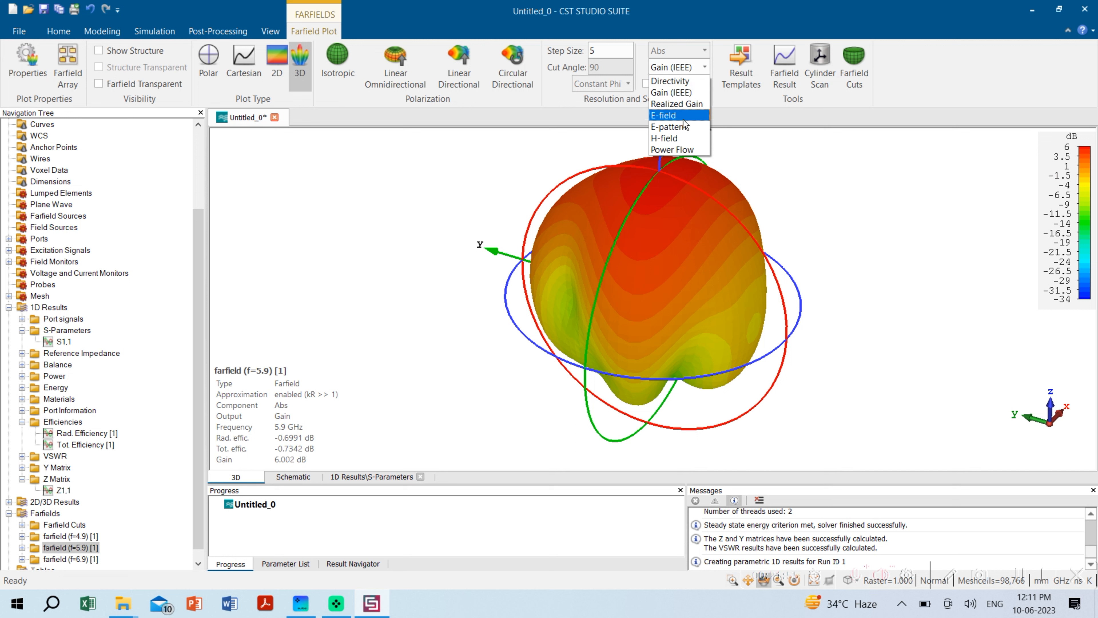
left_click(674, 77)
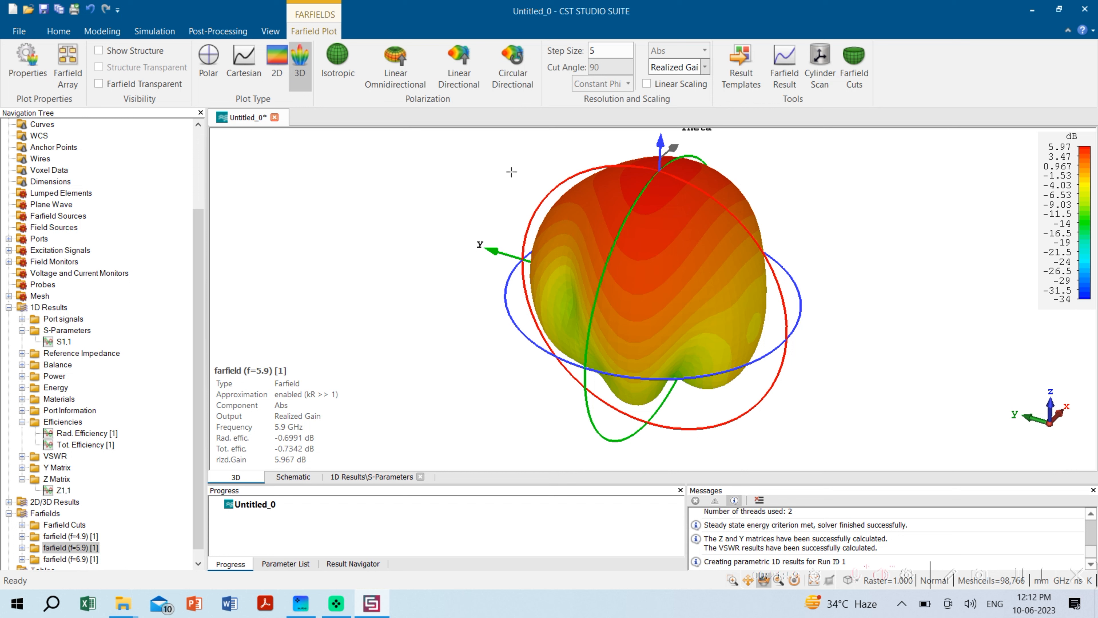
- Show the 5.9 GHz realized gain as a polar plot with the antenna structure displayed
left_click(244, 78)
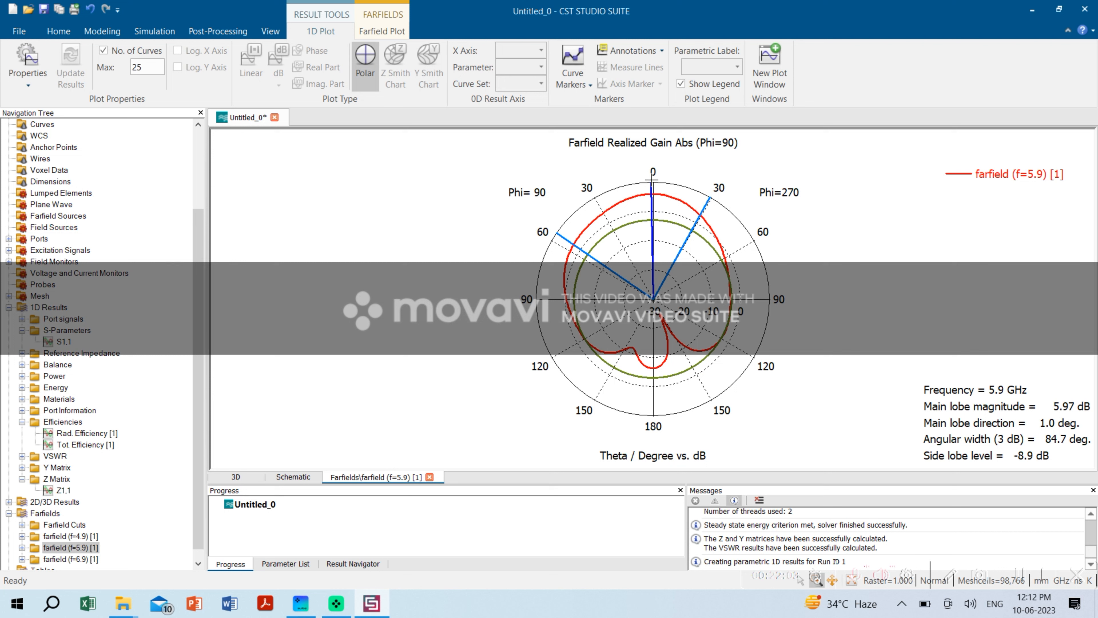
left_click(400, 33)
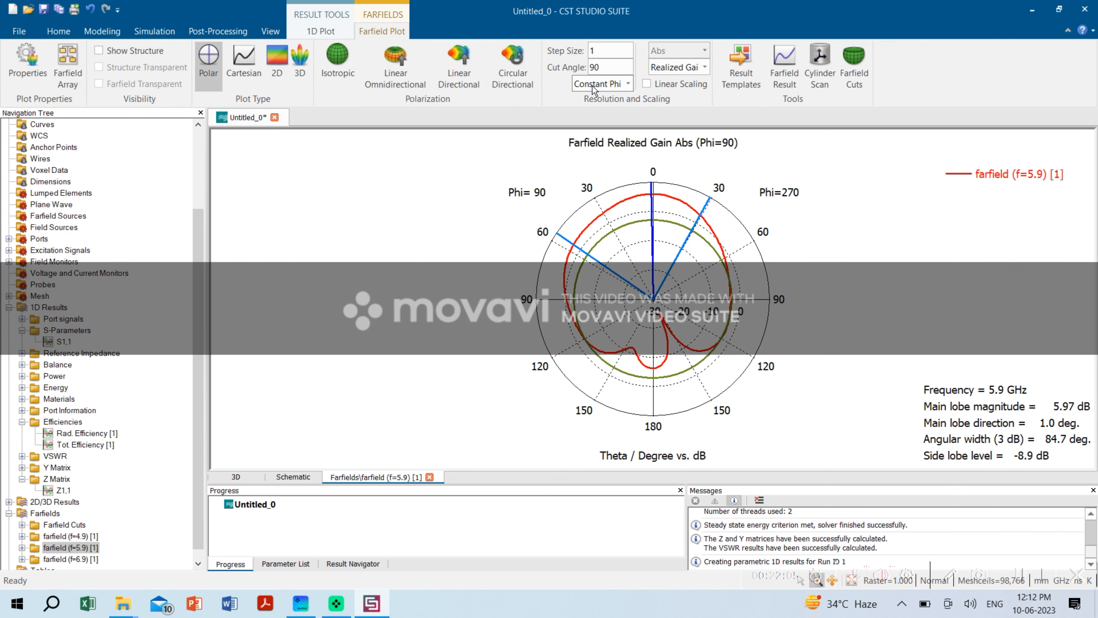
left_click(605, 67)
left_click(129, 58)
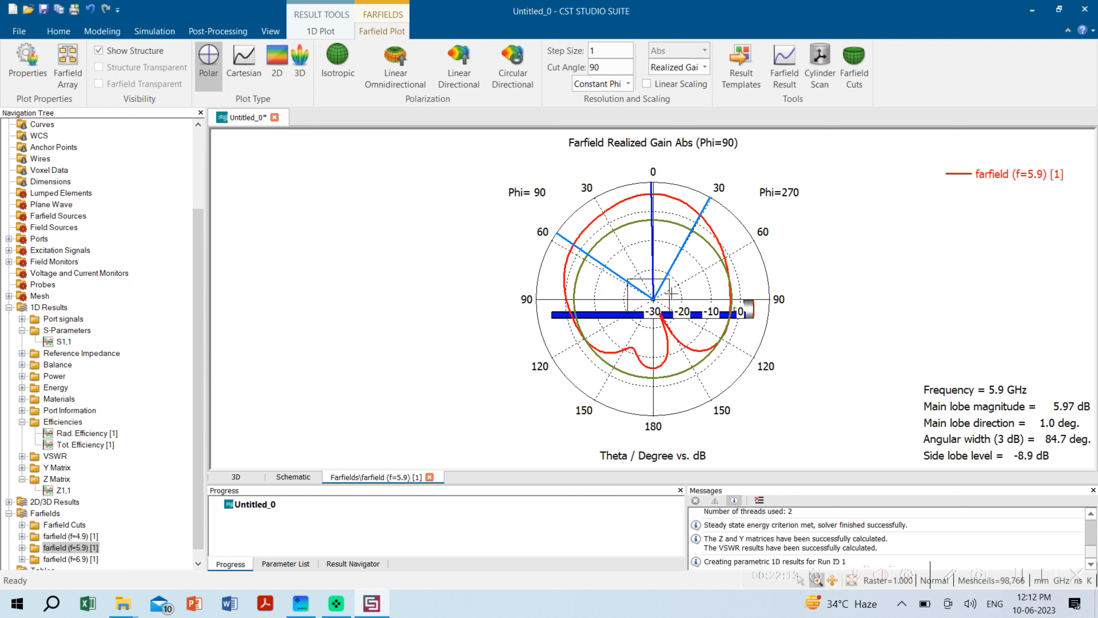
- Set the cut angle of the constant-phi polar farfield plot to 0
double_click(627, 69)
type("0")
key("Tab")
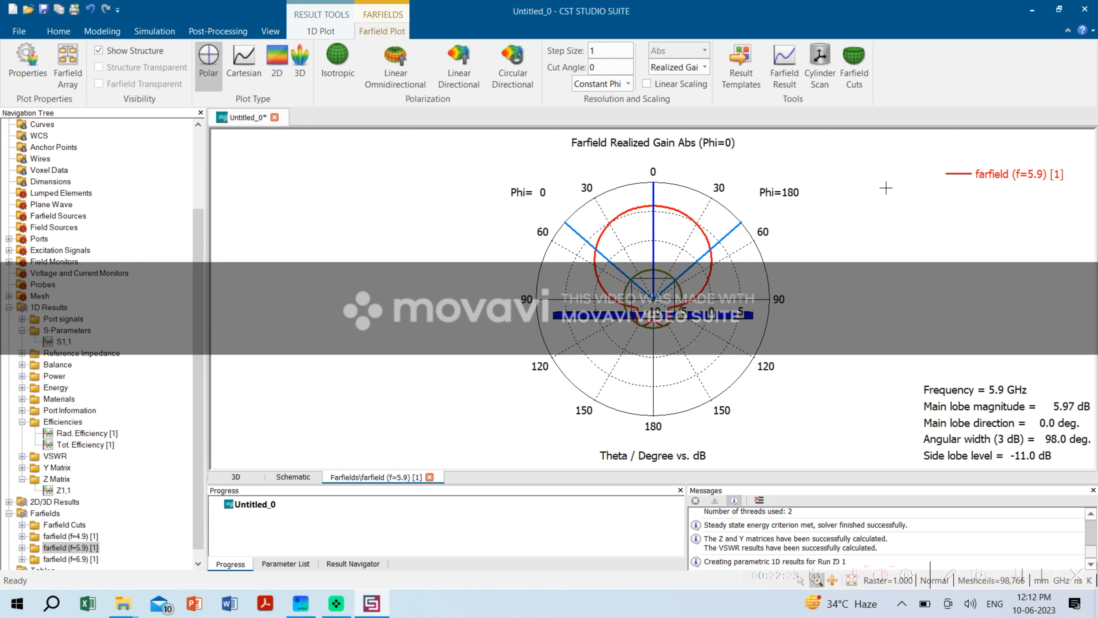
- Return to the 3D antenna model and inspect the resonator, feed line and coax connector up close
scroll(100, 485, "down", 1)
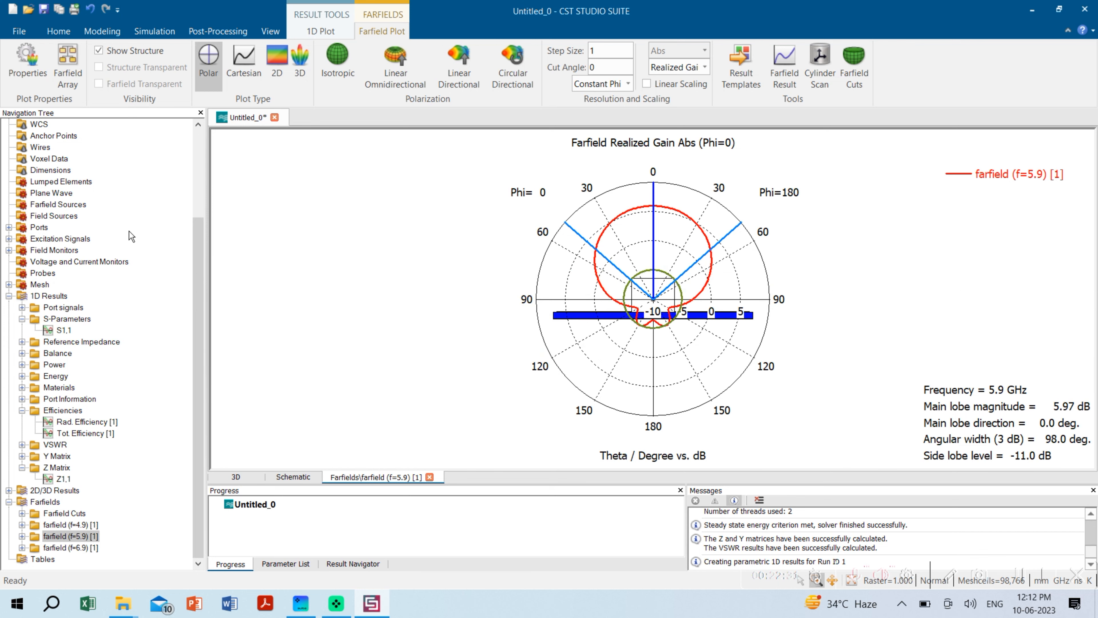
scroll(112, 279, "up", 4)
left_click(52, 124)
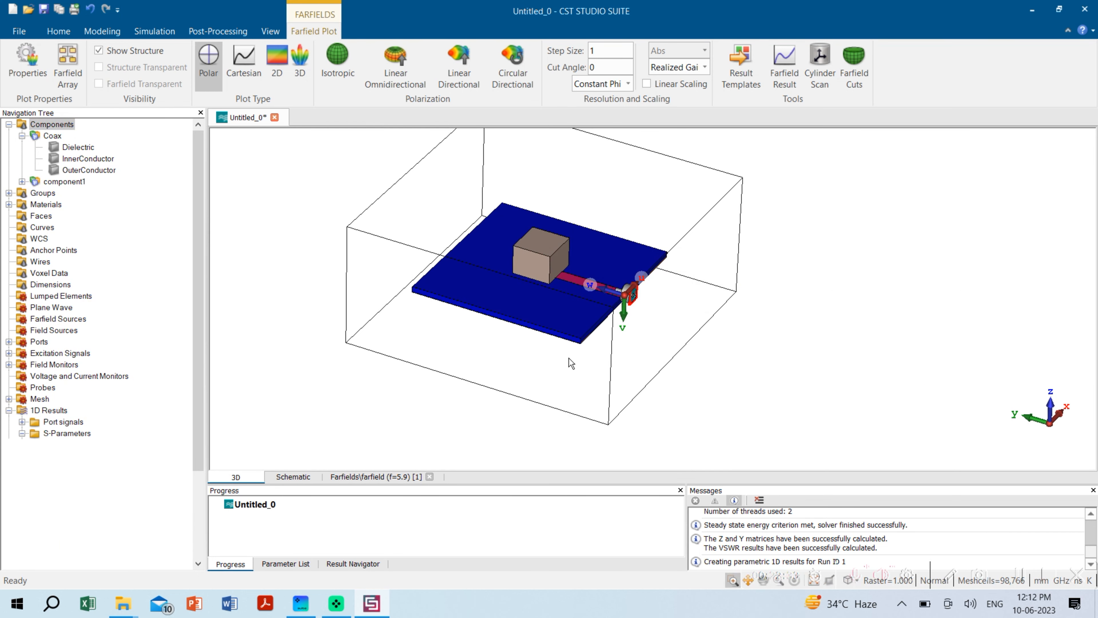
scroll(471, 275, "up", 3)
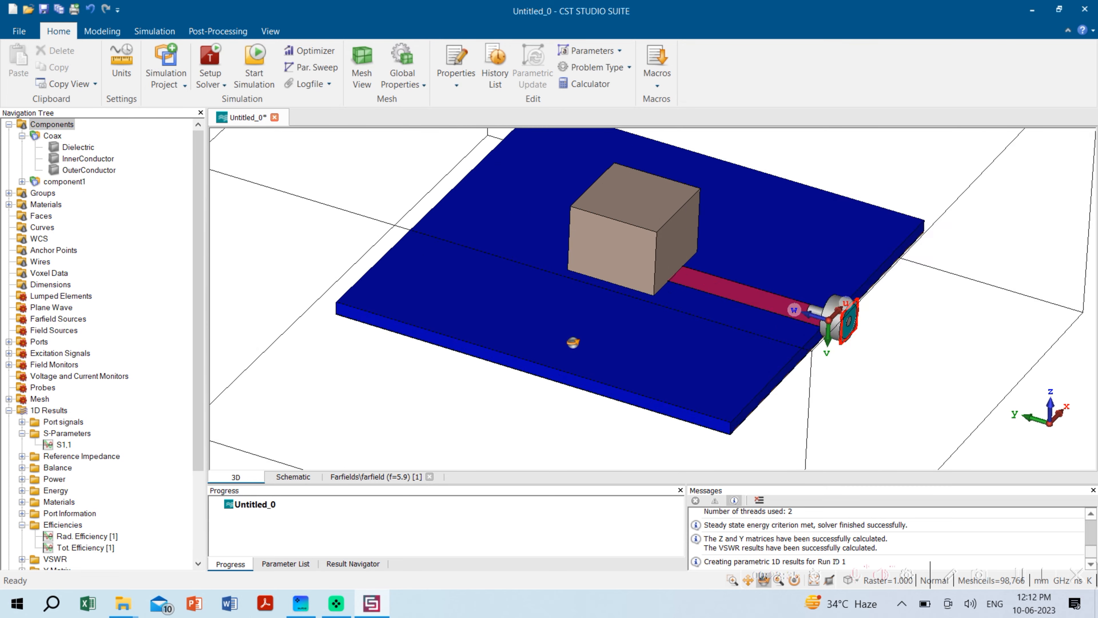
left_click_drag(573, 342, 578, 307)
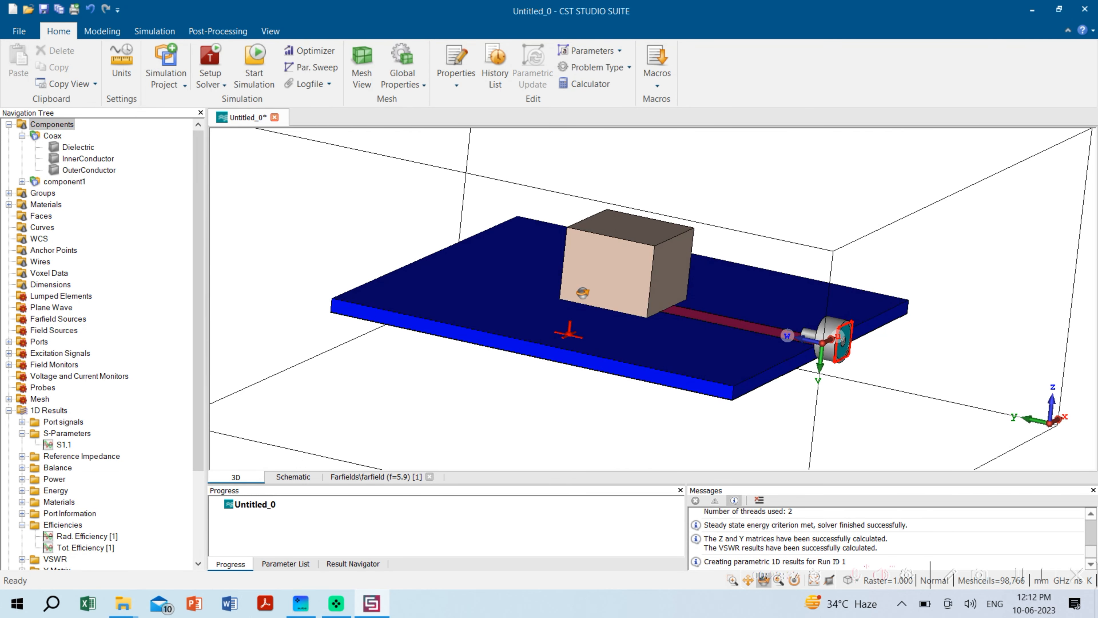